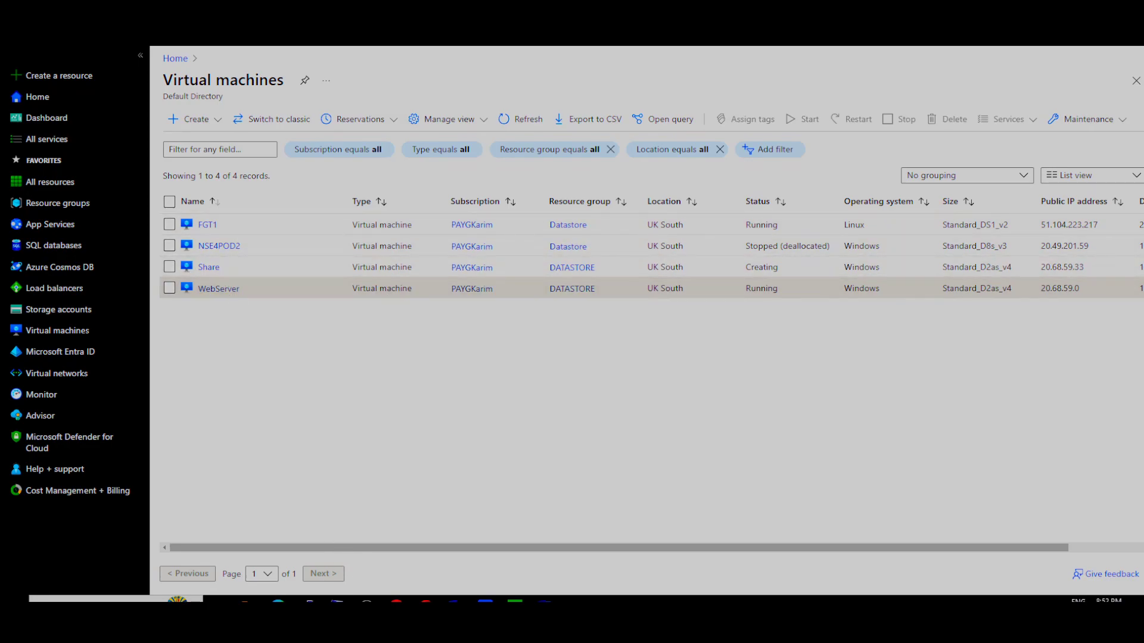
Step: Switch to the web server's remote desktop and bring its Abyss Web Server Console window fully into view
mouse_move(336, 600)
click(271, 557)
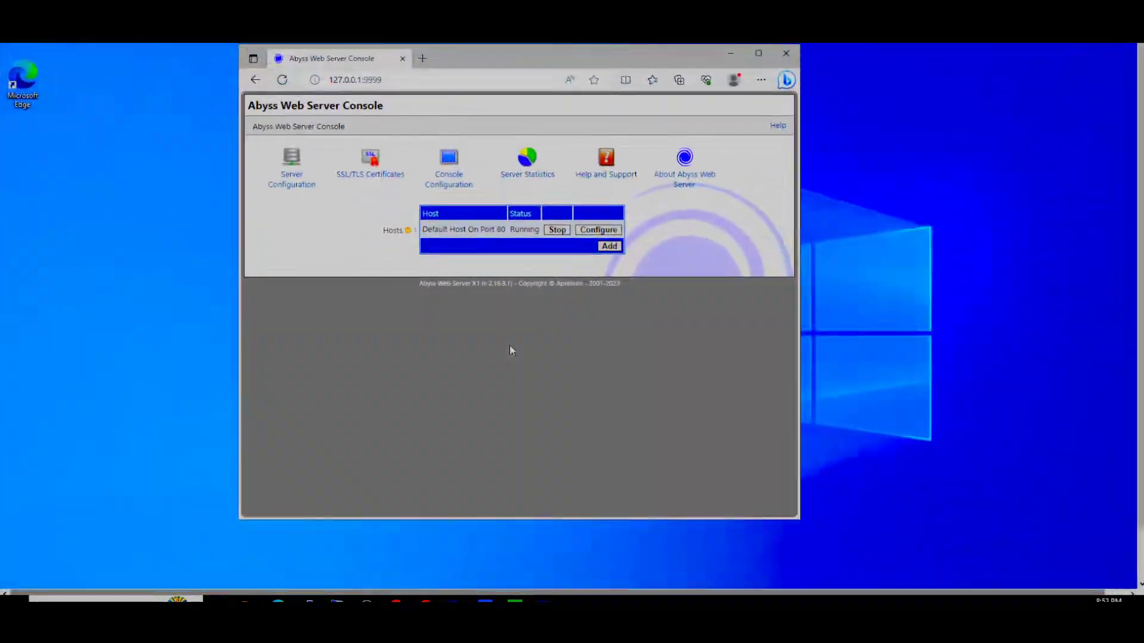
drag(570, 58, 501, 70)
mouse_move(425, 74)
mouse_down()
mouse_move(443, 102)
mouse_move(474, 91)
mouse_move(433, 91)
mouse_up()
mouse_move(1140, 188)
mouse_down()
mouse_move(1139, 244)
mouse_move(1139, 188)
mouse_up()
mouse_move(464, 90)
mouse_down()
mouse_move(391, 95)
mouse_move(443, 88)
mouse_up()
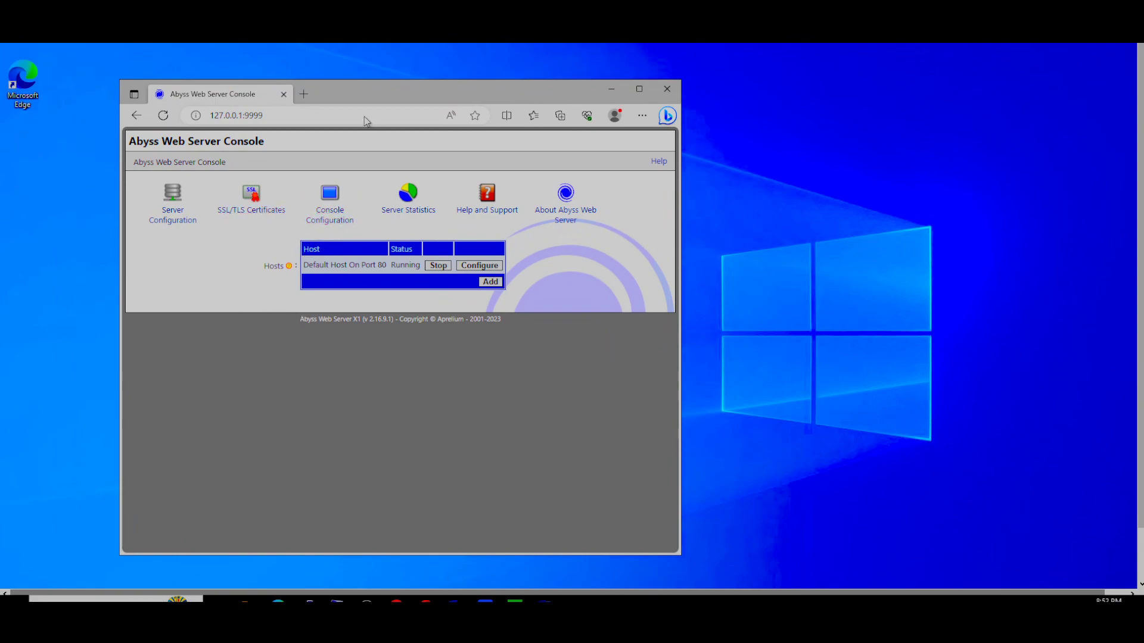
drag(329, 104, 377, 97)
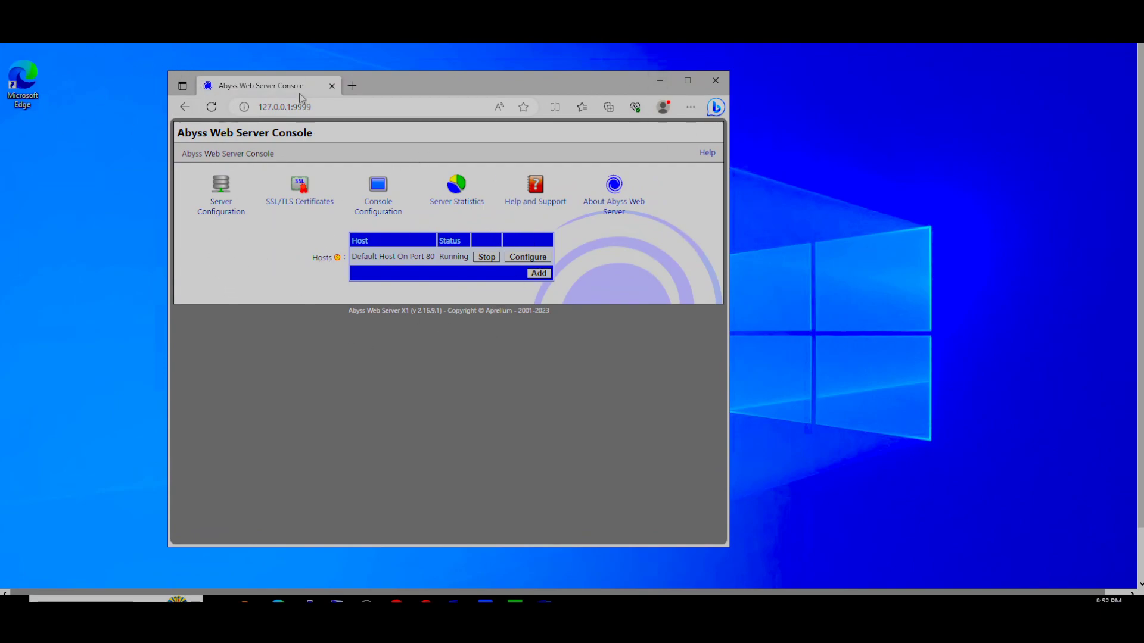
drag(384, 91, 374, 91)
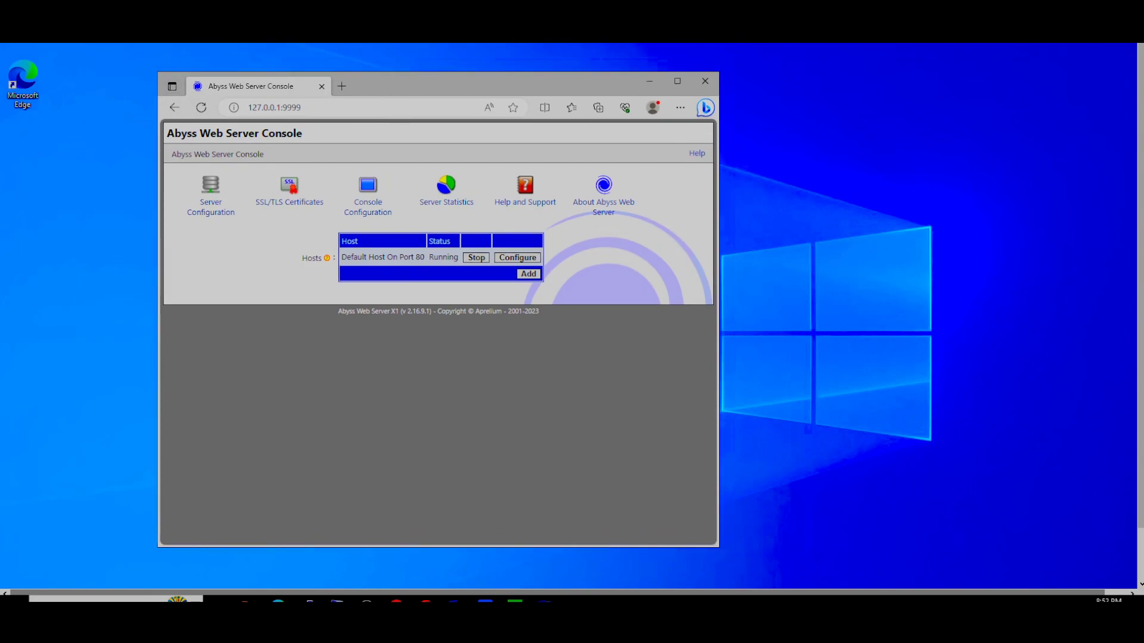
drag(1138, 162, 1139, 224)
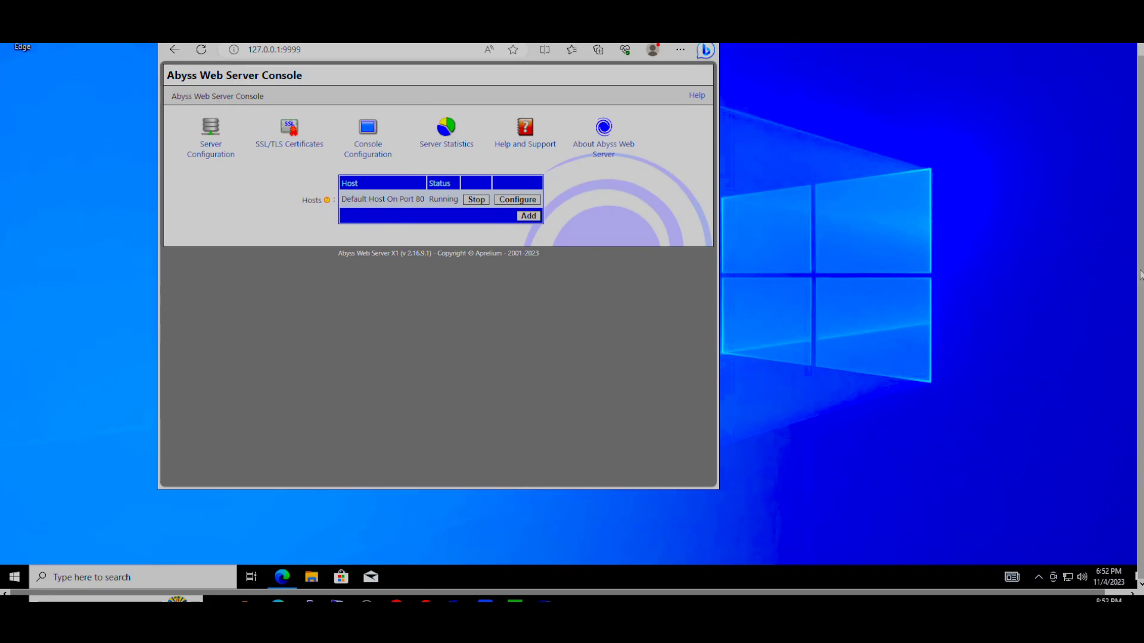
drag(1139, 271, 1138, 231)
drag(464, 65, 458, 70)
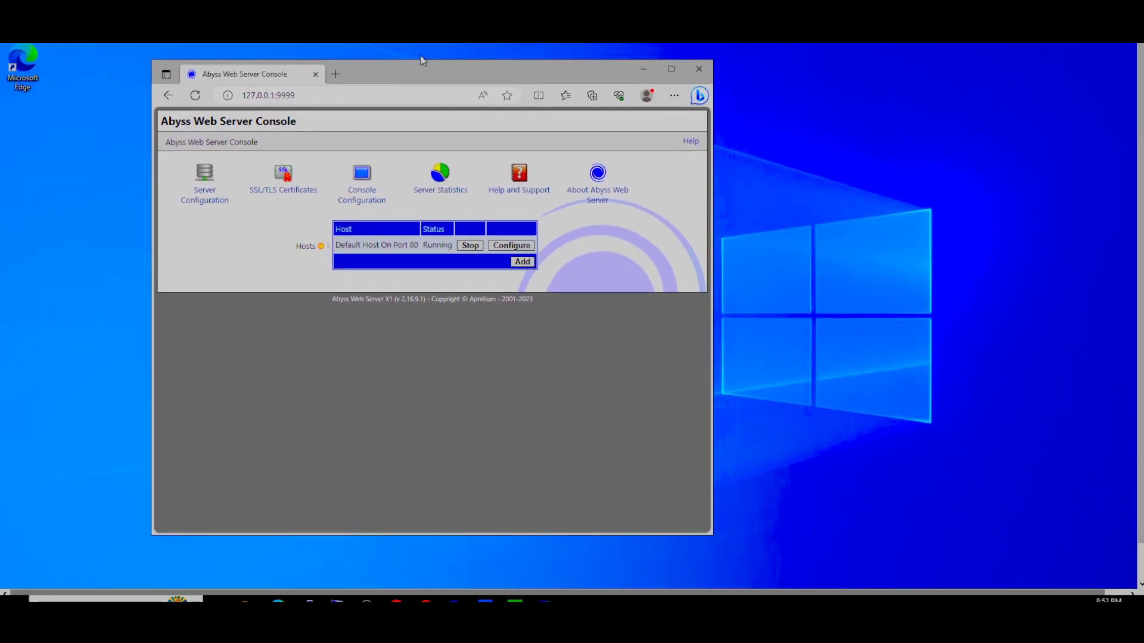
Step: Switch to the file share machine's remote desktop and open the Temporary Storage (D:) drive in File Explorer
click(405, 531)
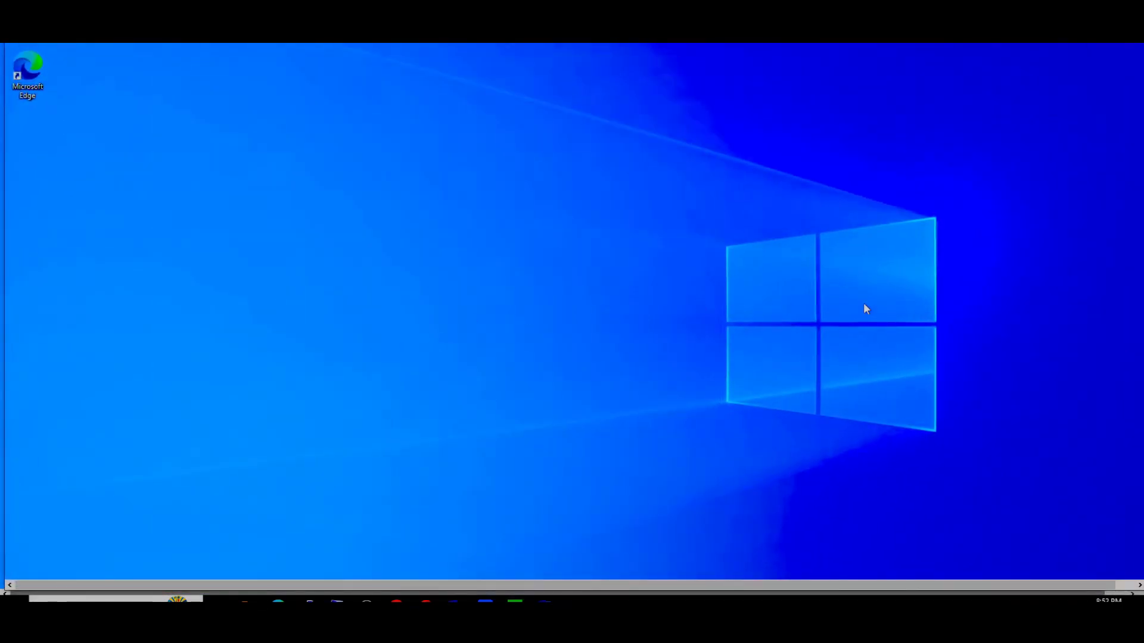
scroll(572, 311, down, 1)
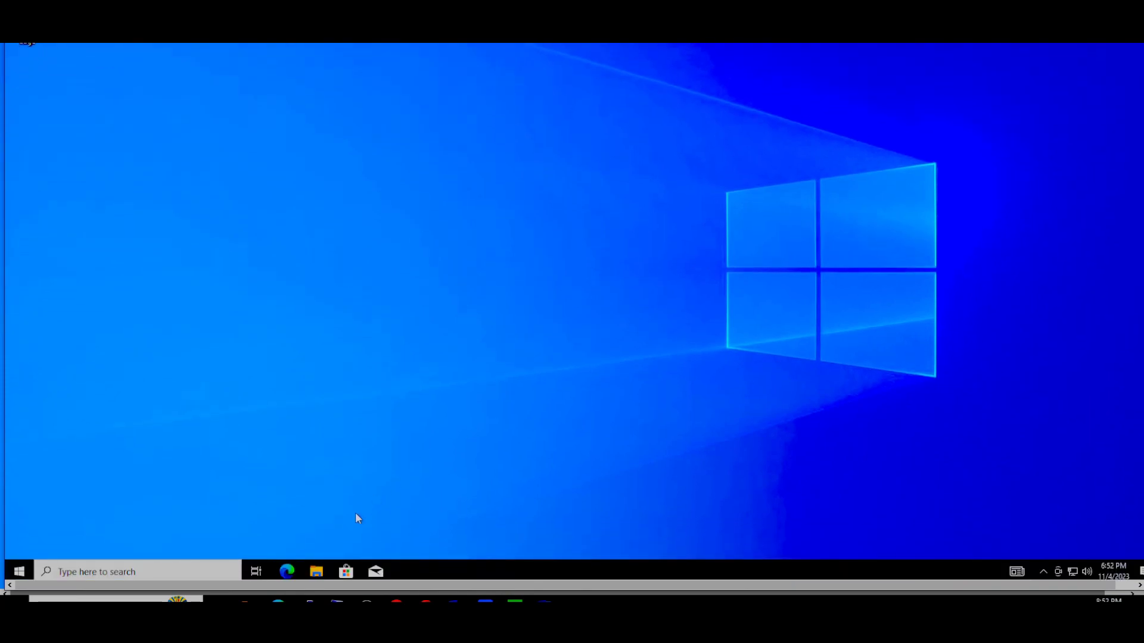
click(318, 572)
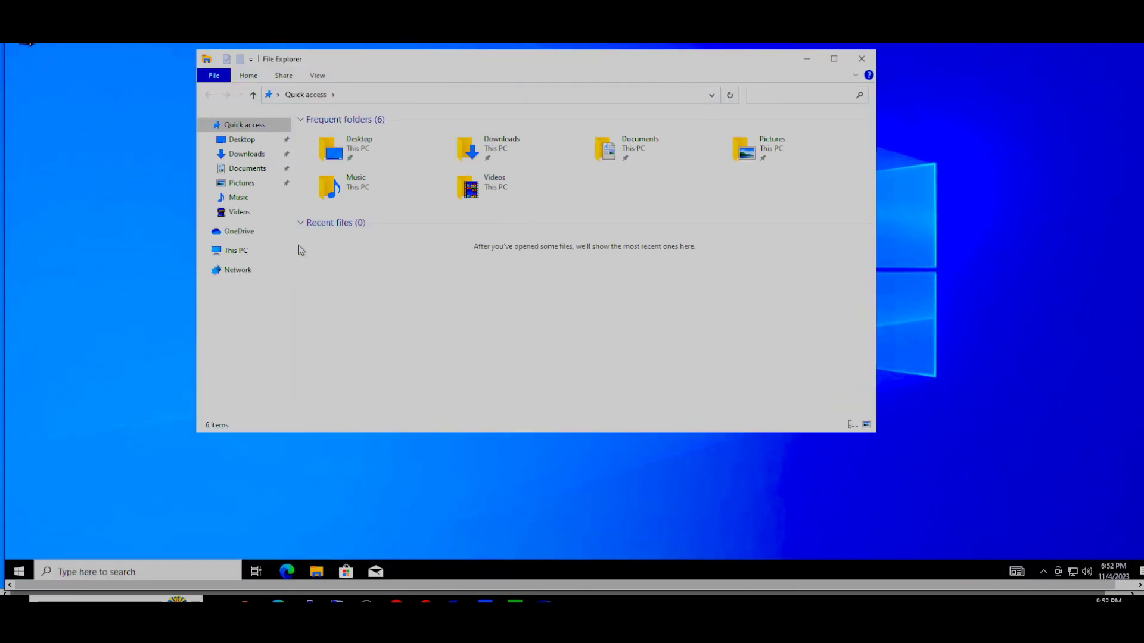
click(233, 253)
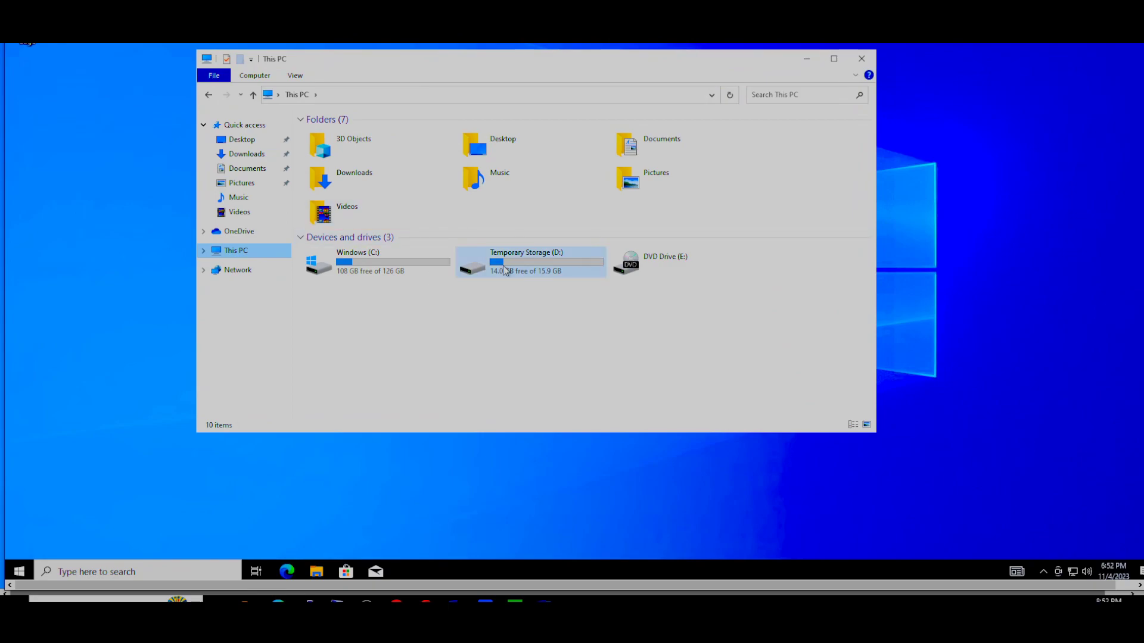
double_click(526, 265)
Step: Create a new folder named user1 on the Temporary Storage (D:) drive
right_click(356, 192)
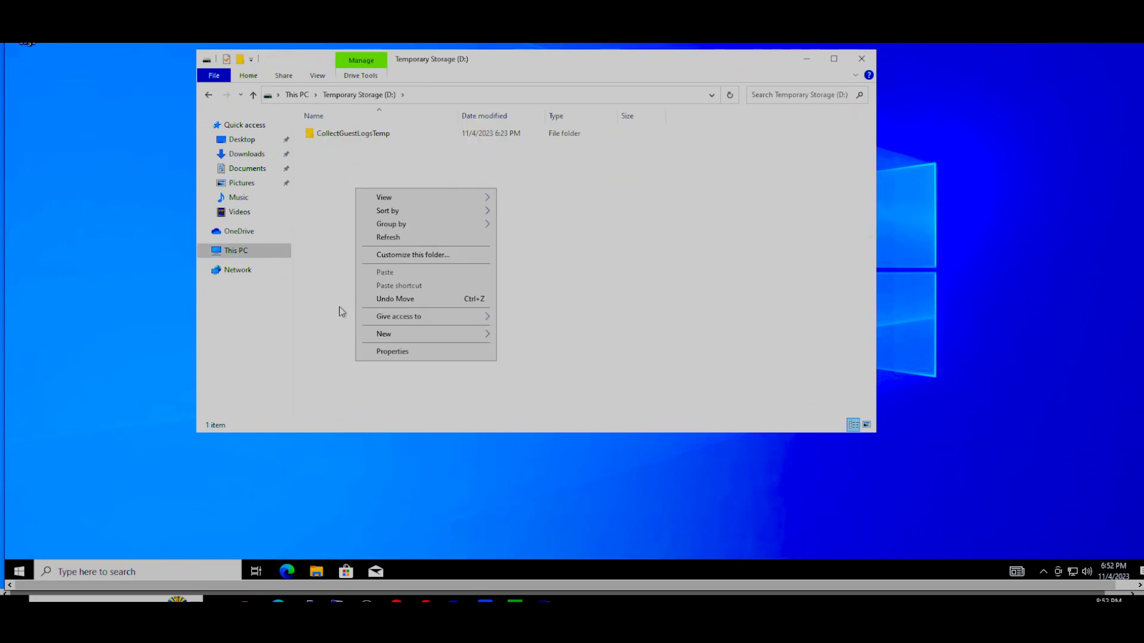
mouse_move(399, 336)
click(508, 336)
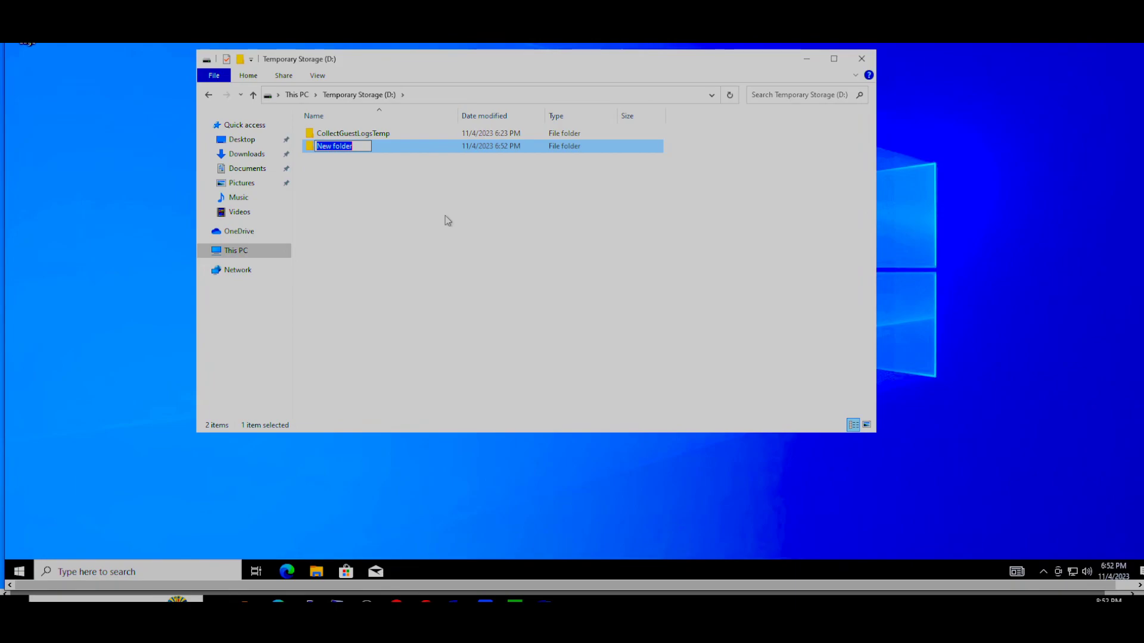
text(user1)
Step: Create a second folder named user2 on the Temporary Storage (D:) drive
right_click(328, 202)
mouse_move(433, 350)
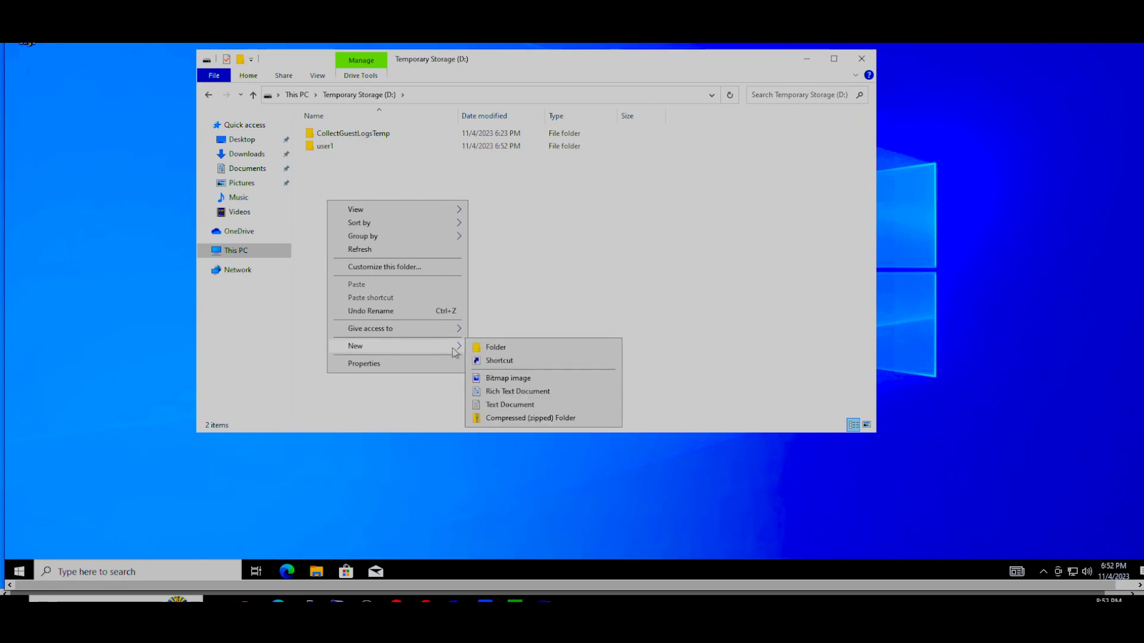
click(496, 347)
text(user2)
key(Return)
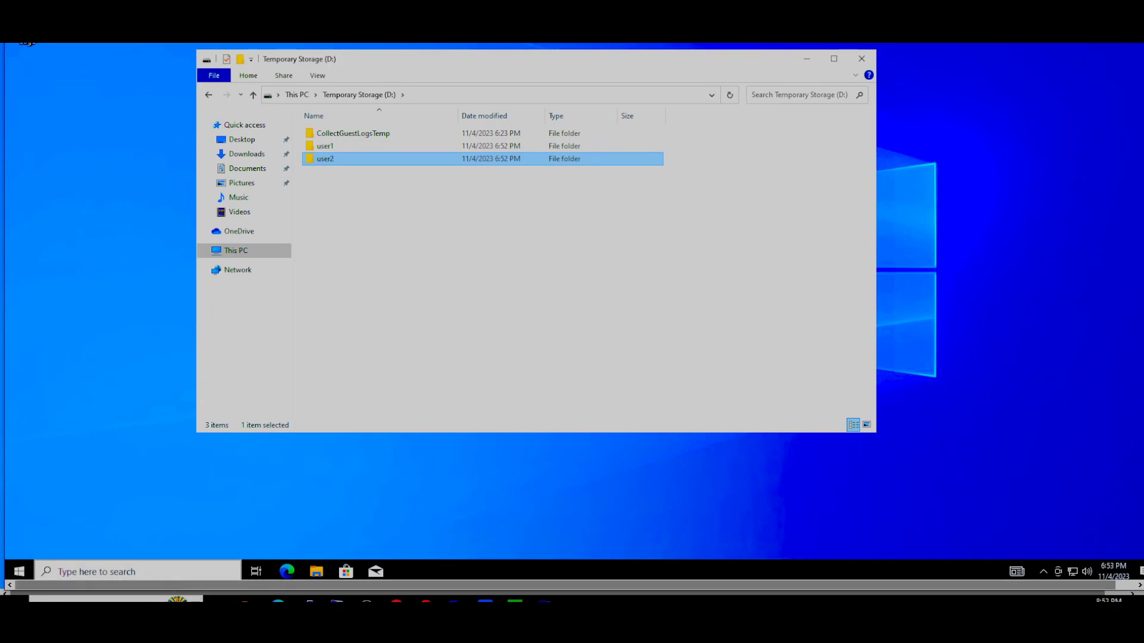
Step: Search for and open Computer Management, placing its window beside the Temporary Storage (D:) window
click(150, 576)
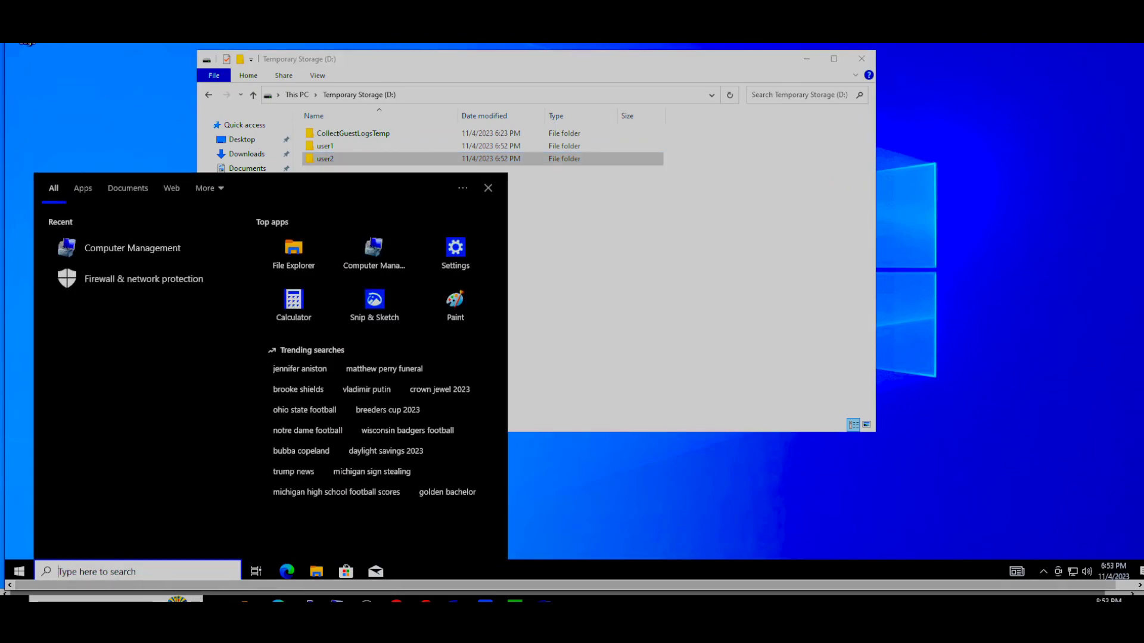
text(comouter)
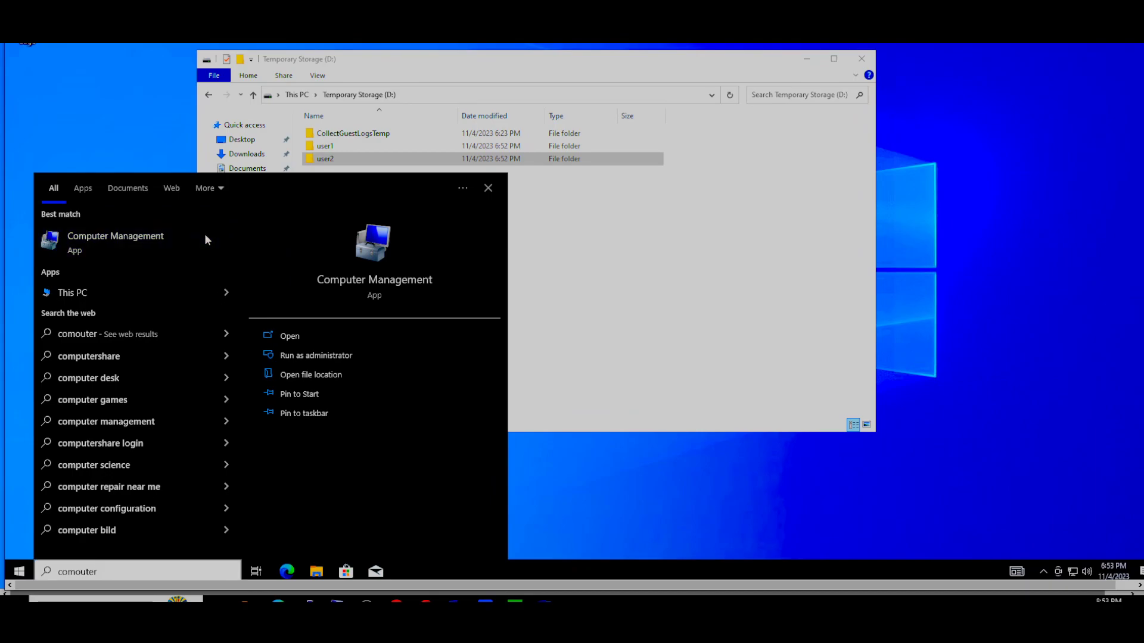
click(205, 237)
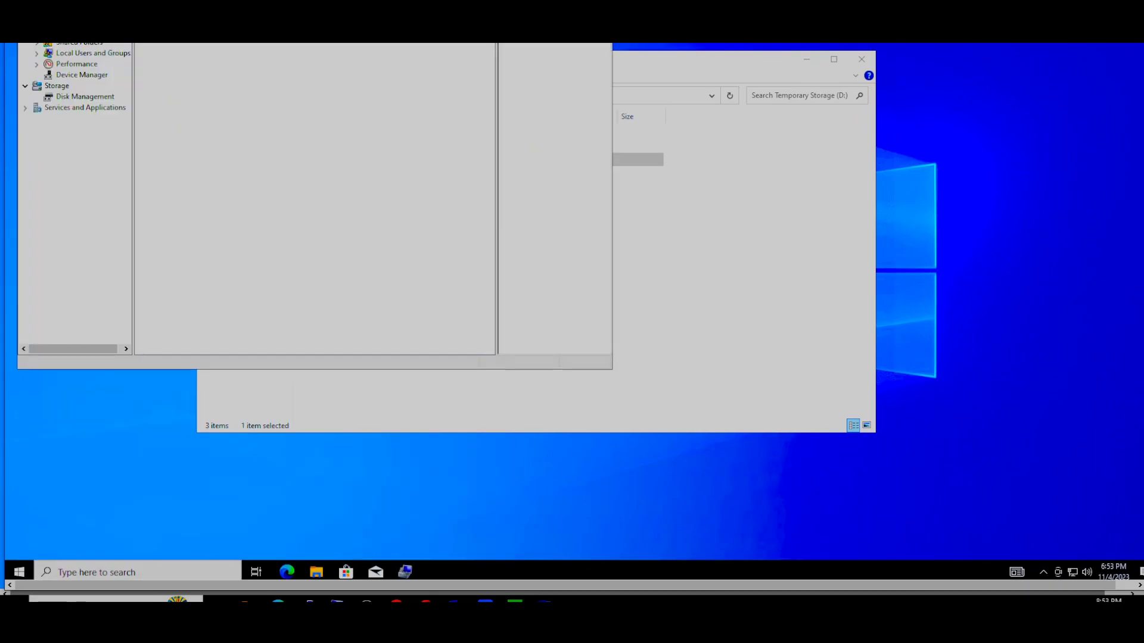
scroll(572, 311, up, 2)
drag(439, 12, 775, 45)
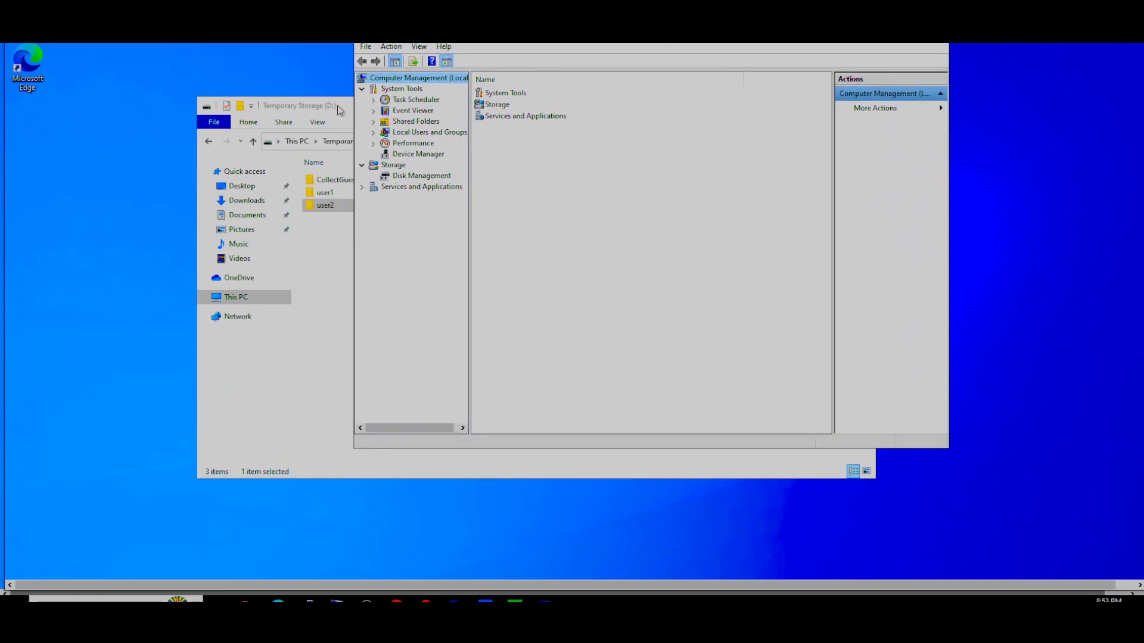
drag(337, 105, 297, 122)
click(514, 67)
Step: Display the machine's user accounts under Local Users and Groups
click(417, 132)
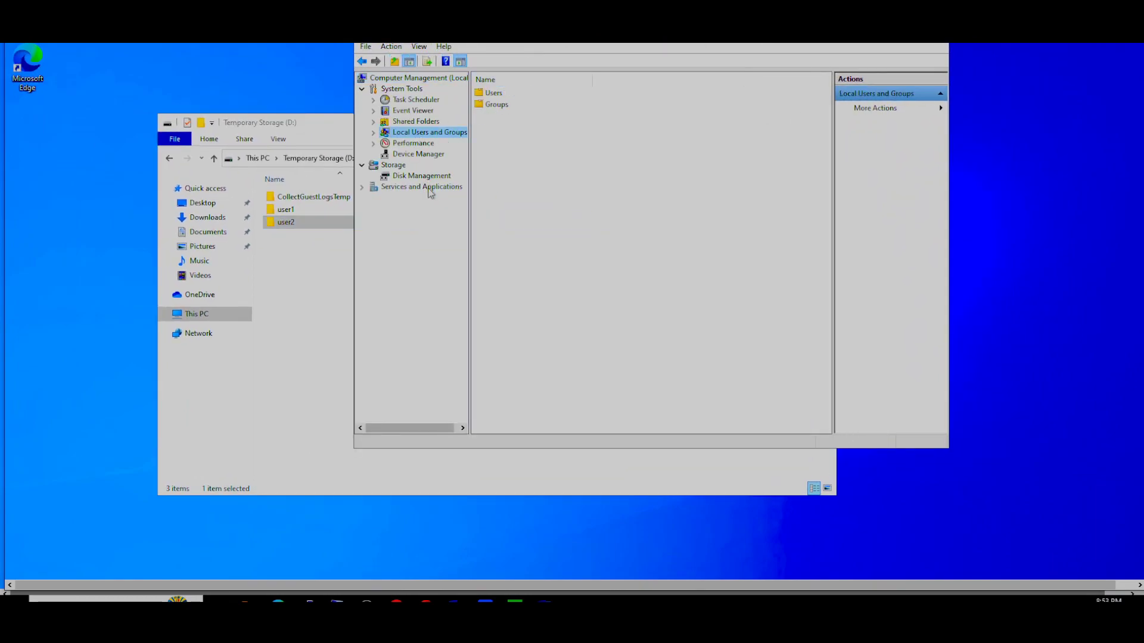
click(374, 133)
click(411, 144)
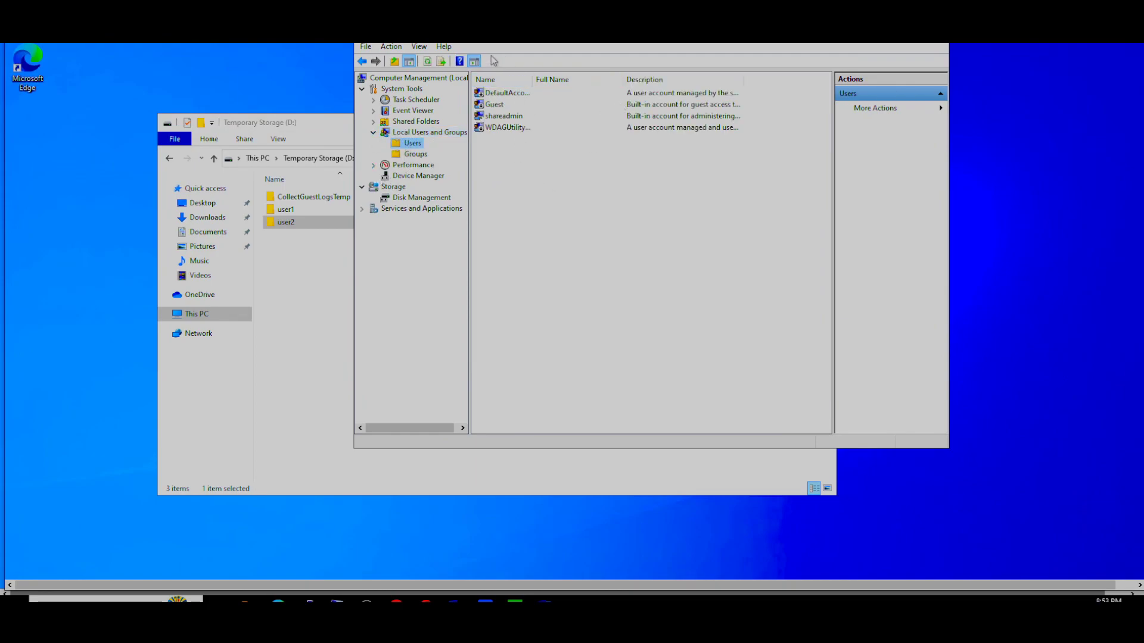
right_click(526, 173)
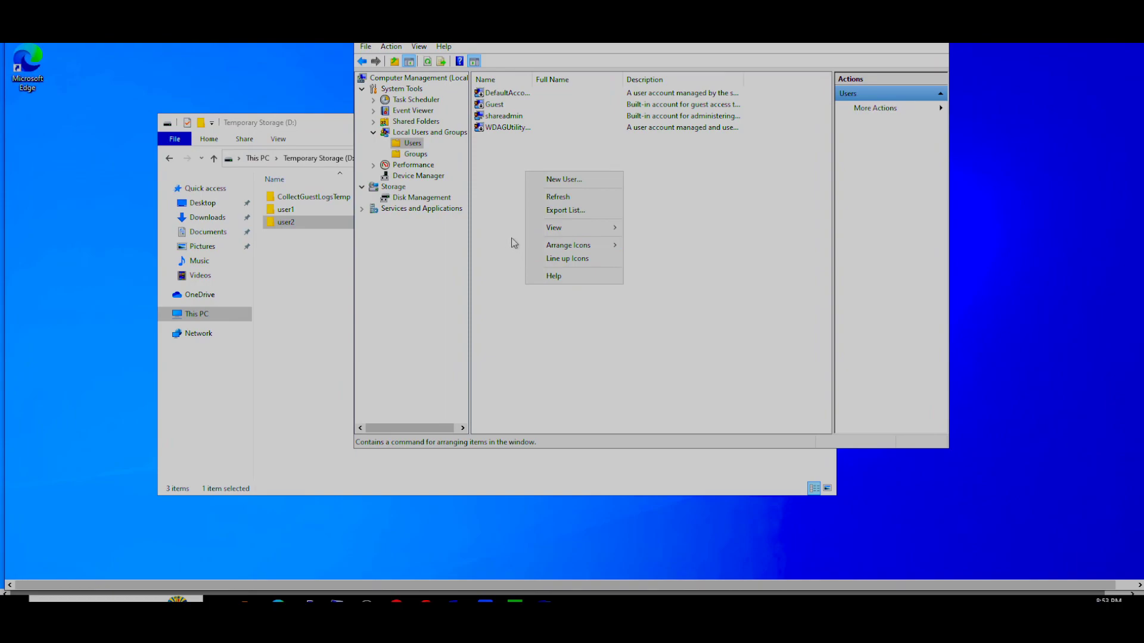
drag(513, 32, 543, 60)
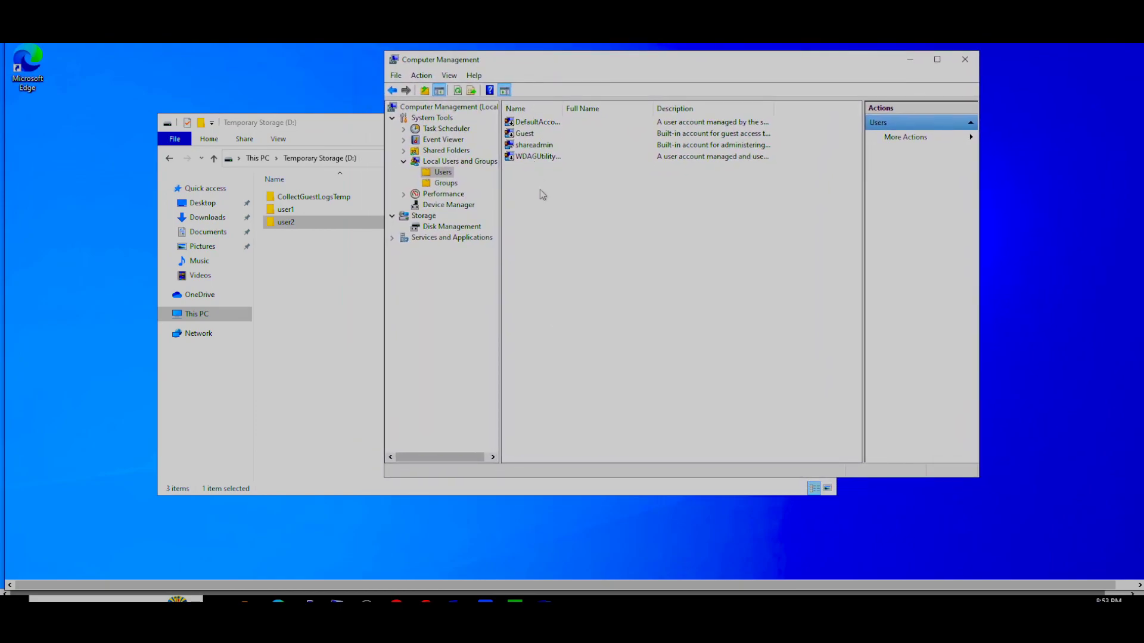
drag(350, 127, 314, 167)
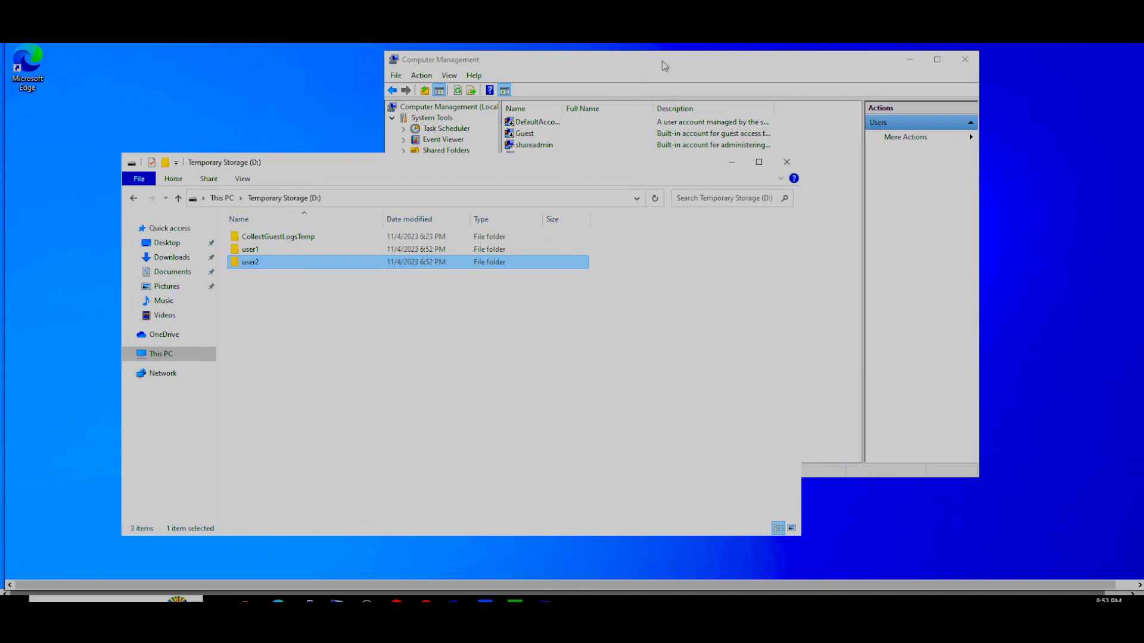
click(650, 62)
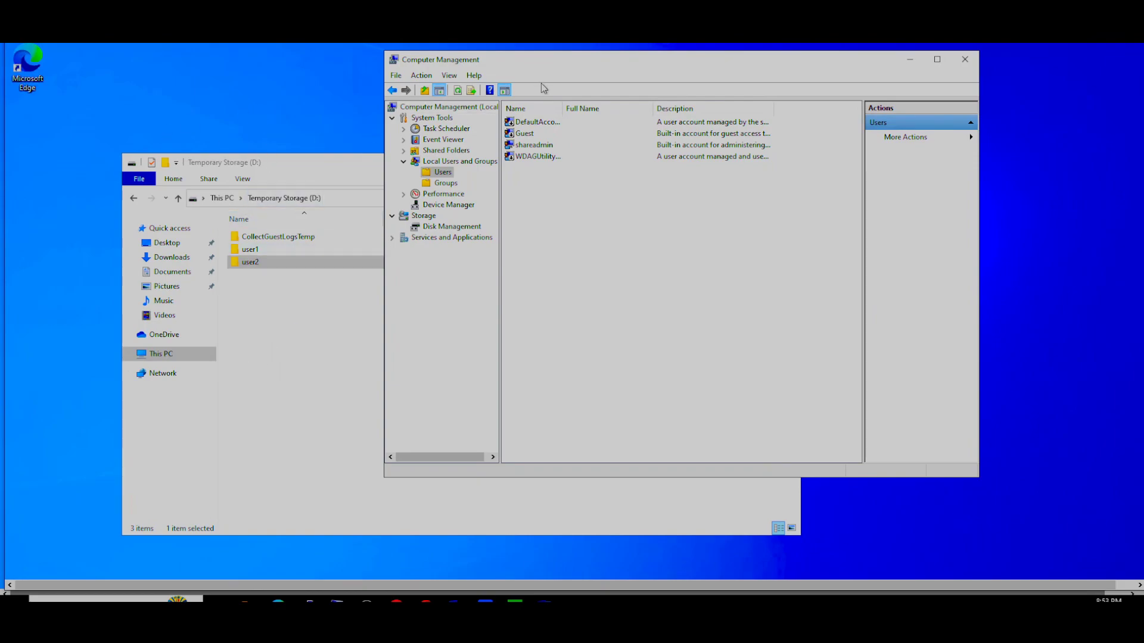
drag(548, 68, 557, 69)
Step: Start a new local user with the user name user1, then enter and confirm the account password
right_click(576, 235)
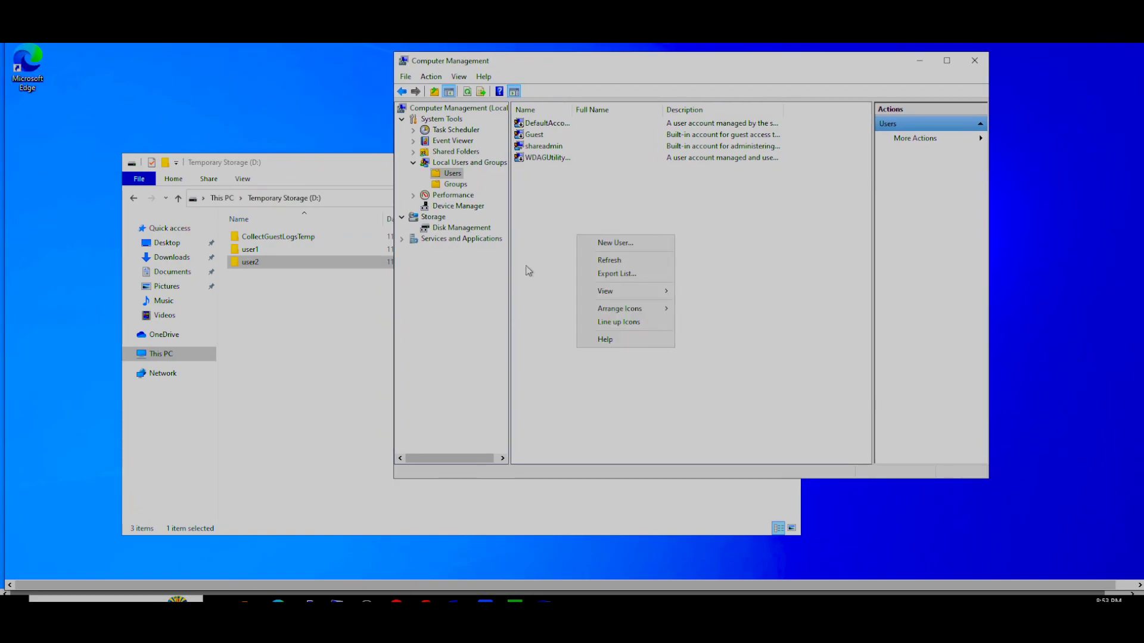
click(616, 242)
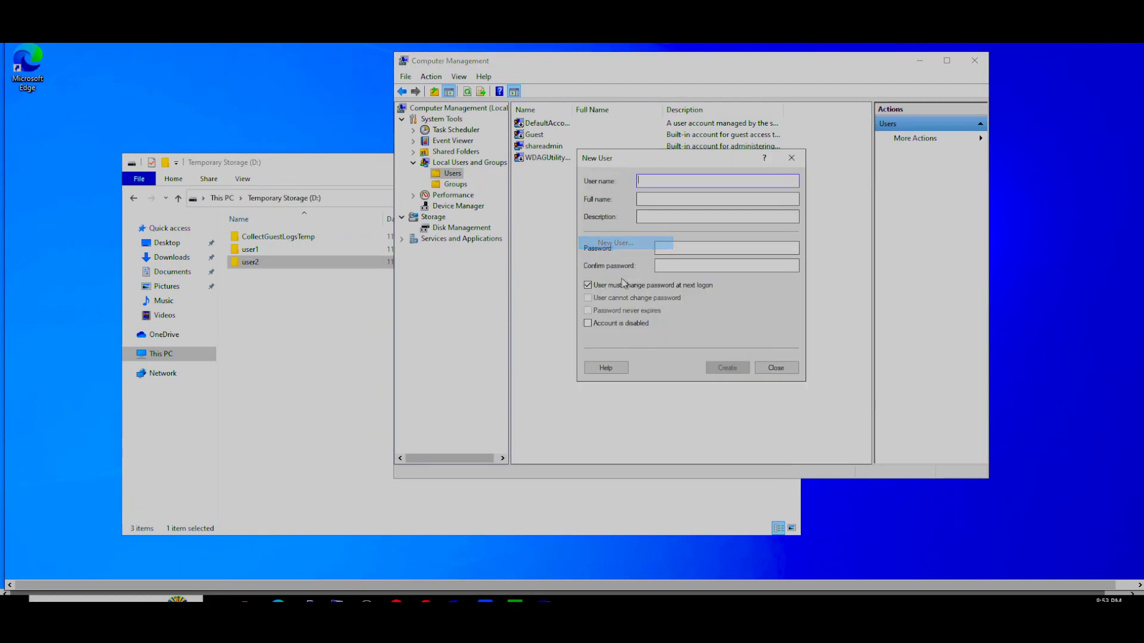
text(user1)
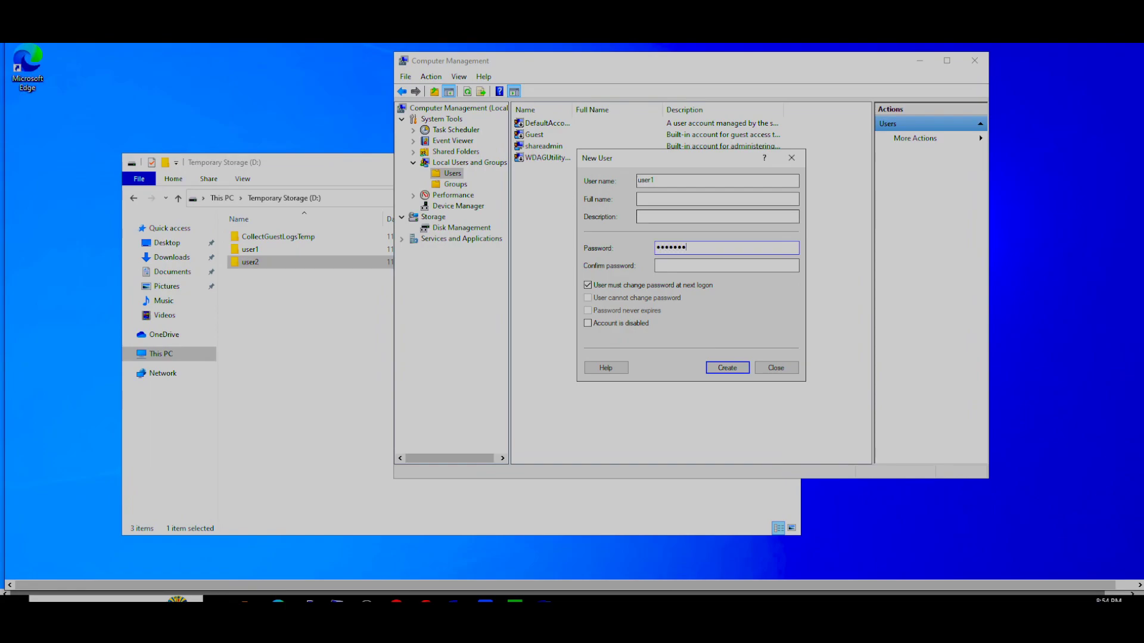
key(Tab)
text(••)
Step: Replace user1's forced password change with User cannot change password and Password never expires, then create the account and finish
click(622, 285)
click(648, 297)
click(619, 311)
click(724, 369)
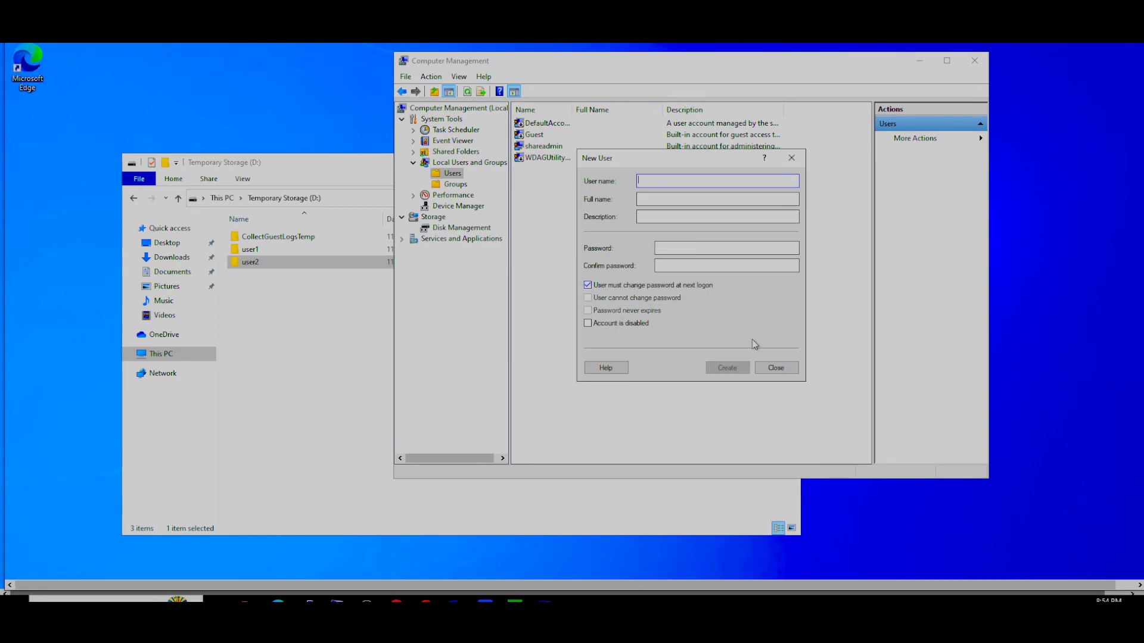
click(776, 367)
Step: Start another local user with the user name user2, then enter and confirm the account password
right_click(557, 221)
key(Up)
key(Up)
key(Up)
key(Return)
text(us)
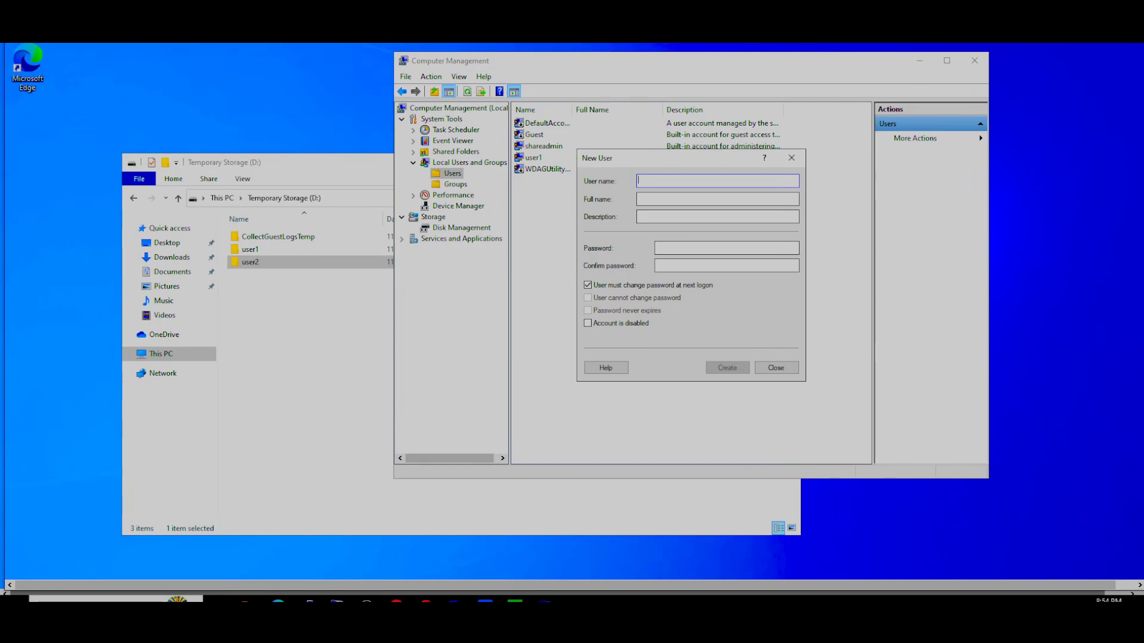
text(er2)
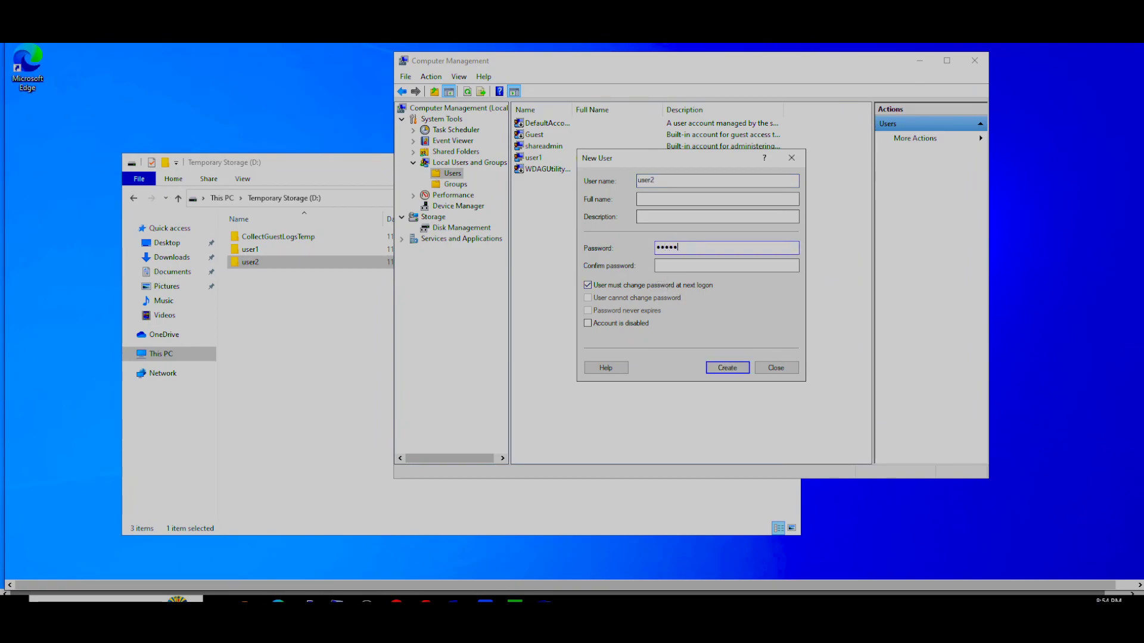
key(Tab)
text(••••••)
Step: Replace user2's forced password change with User cannot change password, then create the account and finish
click(621, 287)
click(617, 298)
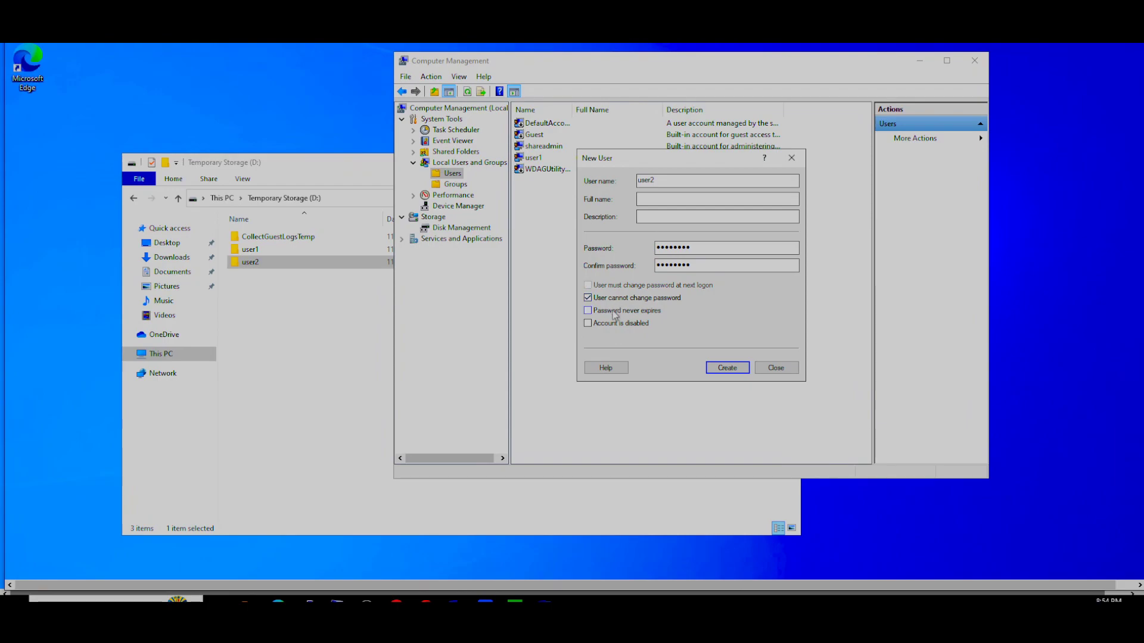
click(727, 367)
click(776, 368)
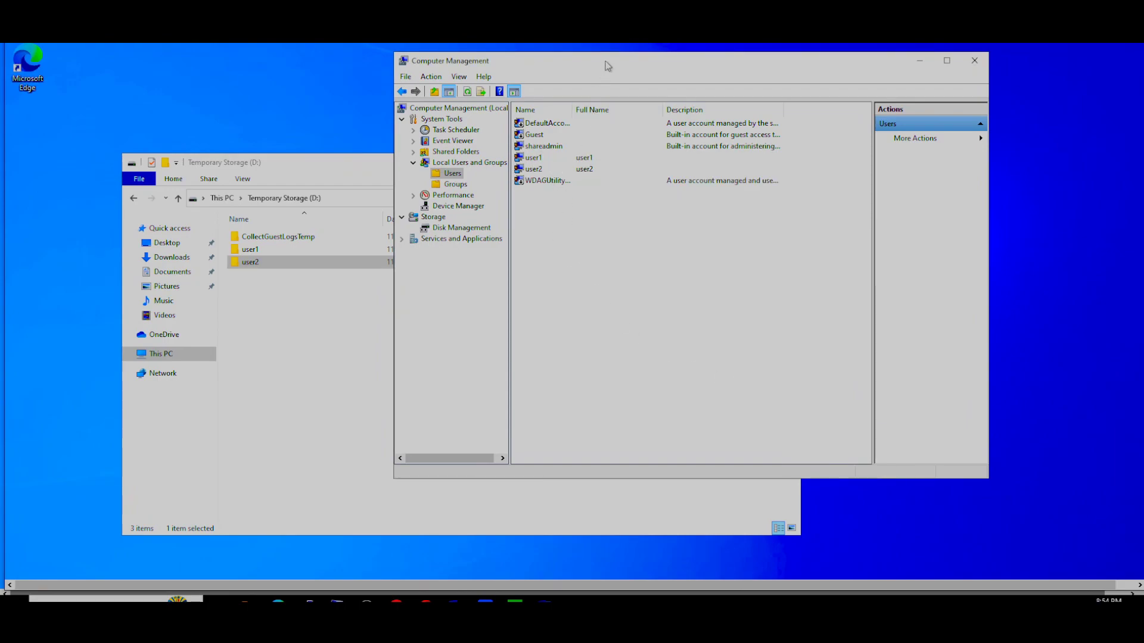
Step: Close Computer Management and browse to the Saved Pictures folder inside Pictures
drag(956, 69, 930, 77)
click(950, 69)
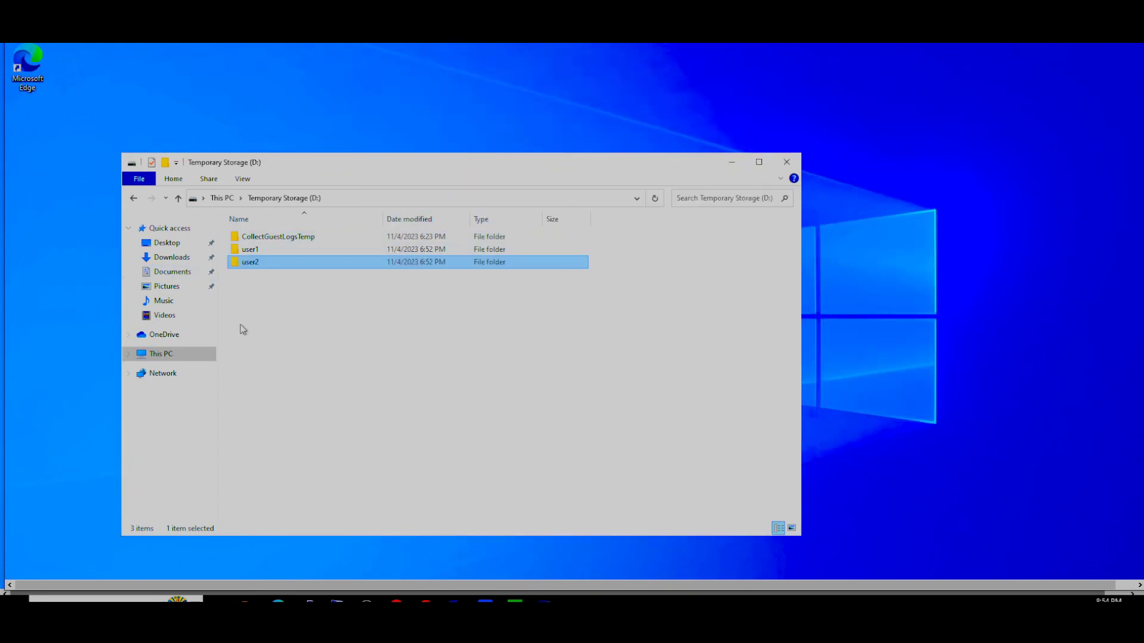
click(170, 288)
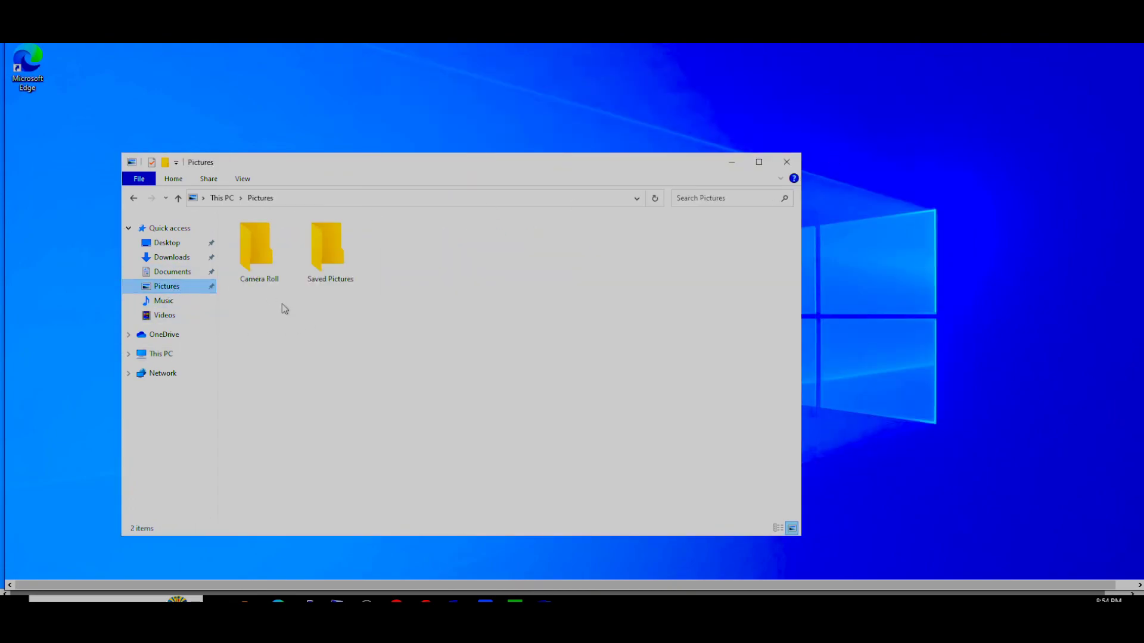
double_click(327, 250)
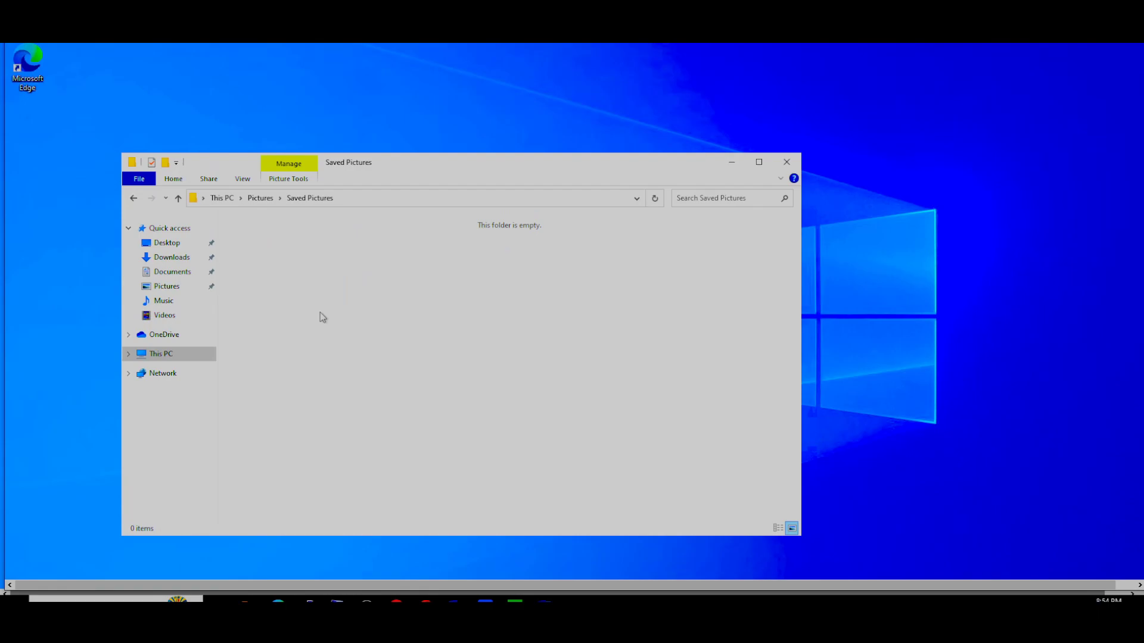
Step: Open the user1 folder on the Temporary Storage (D:) drive
click(179, 258)
click(210, 274)
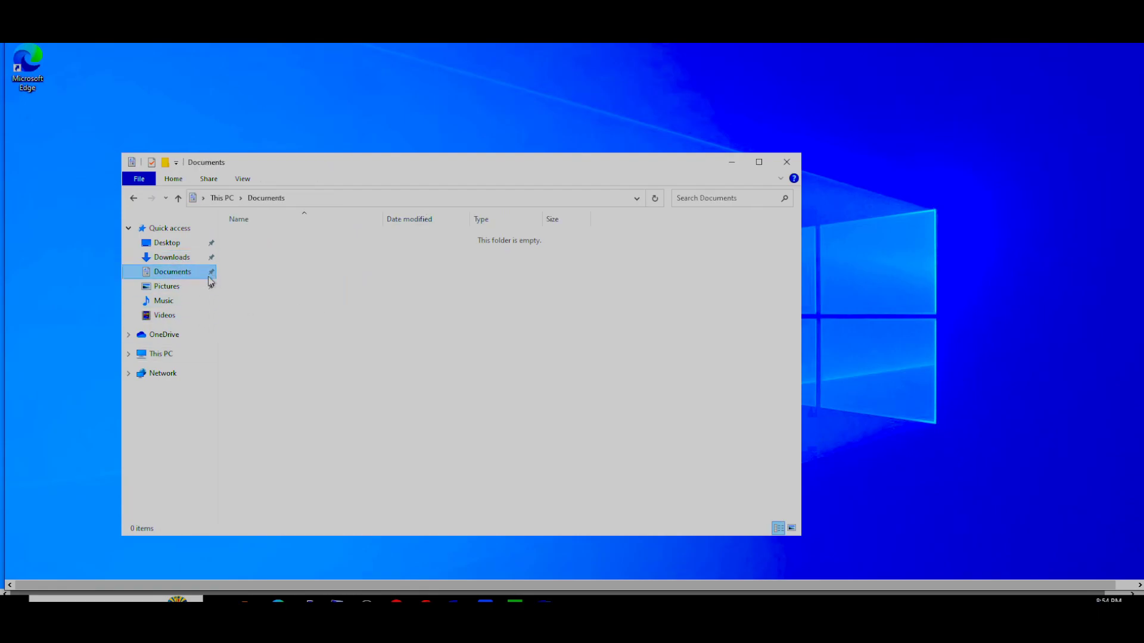
click(159, 355)
double_click(411, 372)
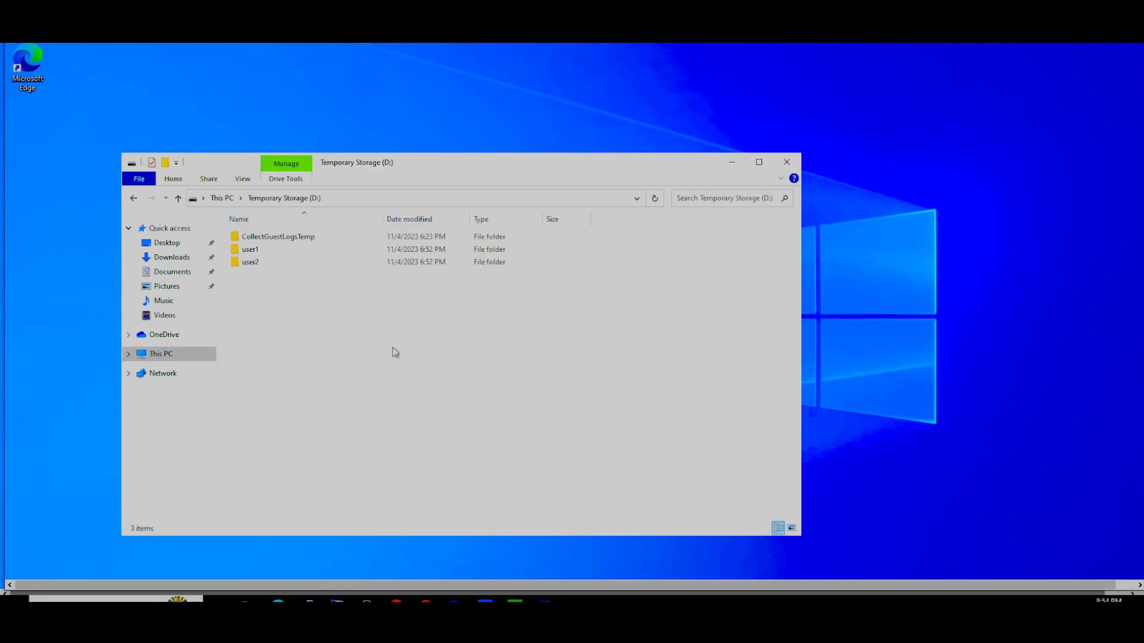
double_click(250, 249)
Step: Create a text document named "user1 file" in the user1 folder
right_click(272, 305)
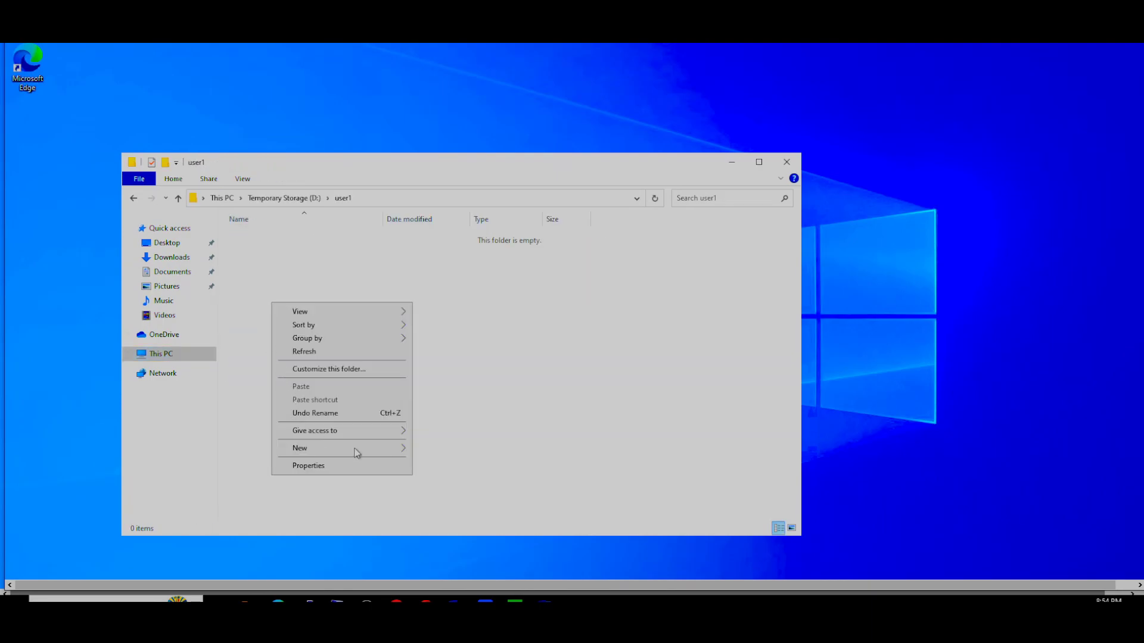
mouse_move(342, 455)
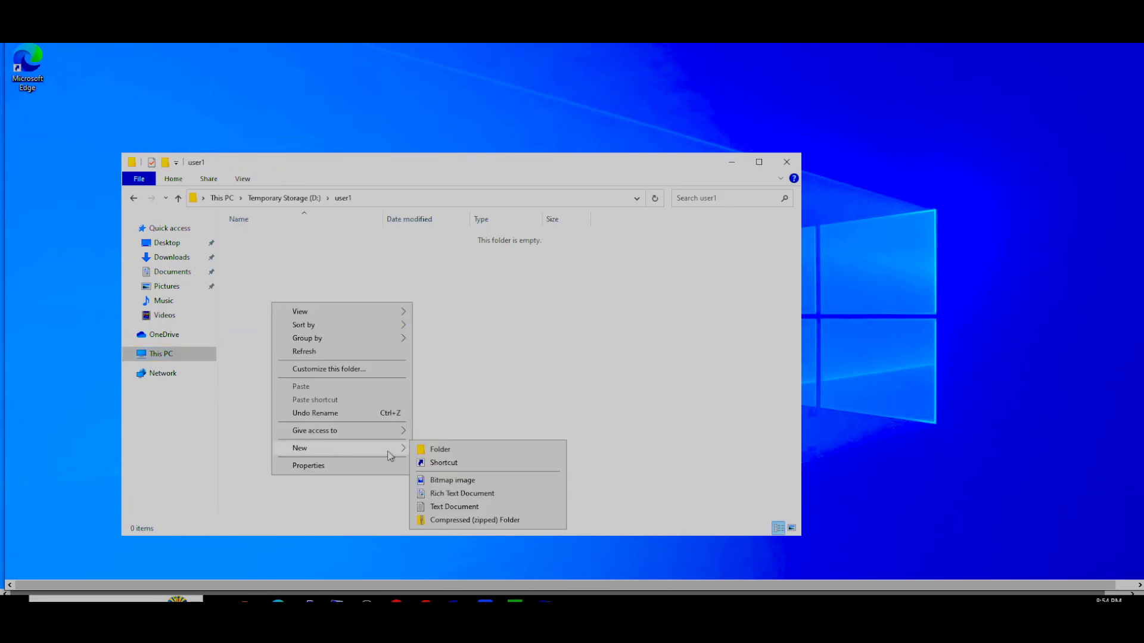
click(447, 507)
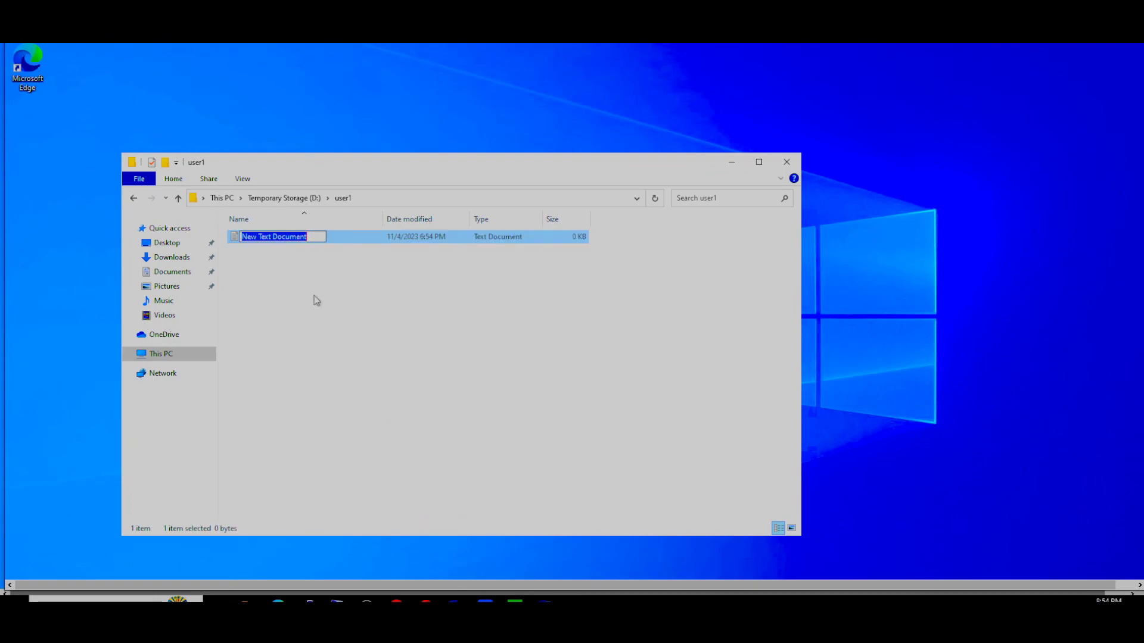
text(user1 f)
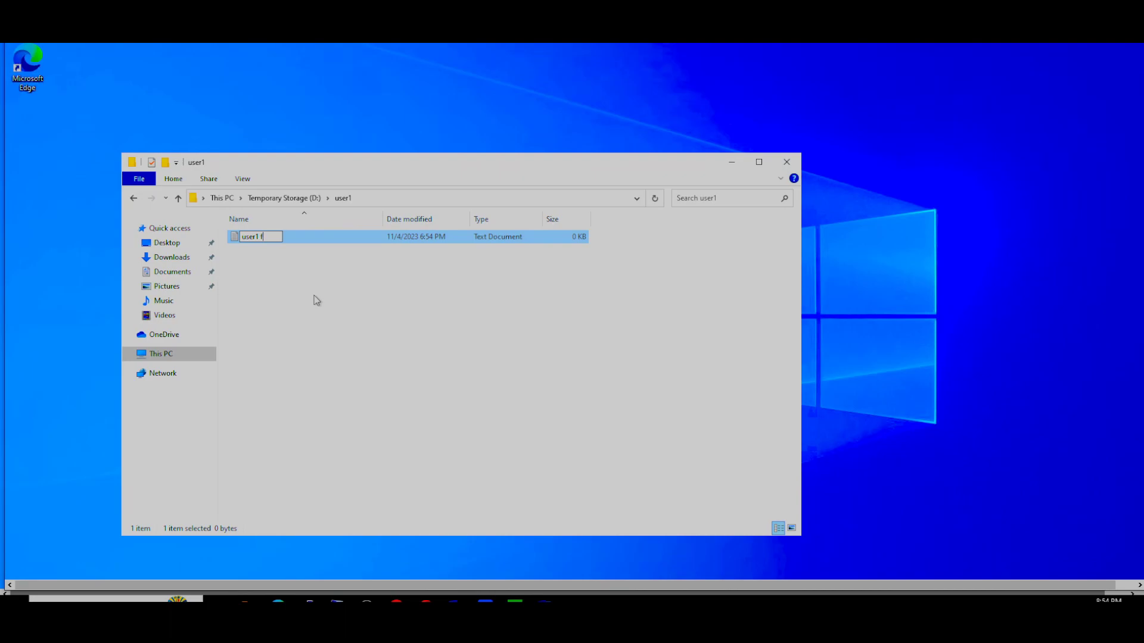
text(ile)
key(Return)
Step: Go to the user2 folder on drive D and create a text document named "user2 file" in it
click(246, 200)
double_click(268, 262)
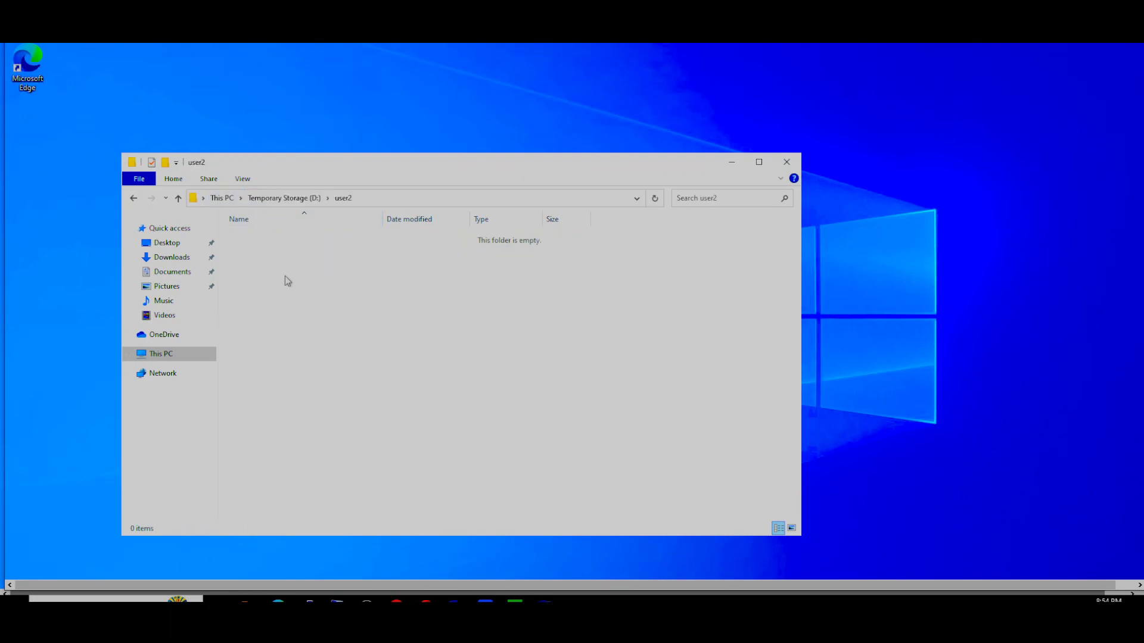
right_click(284, 274)
mouse_move(342, 421)
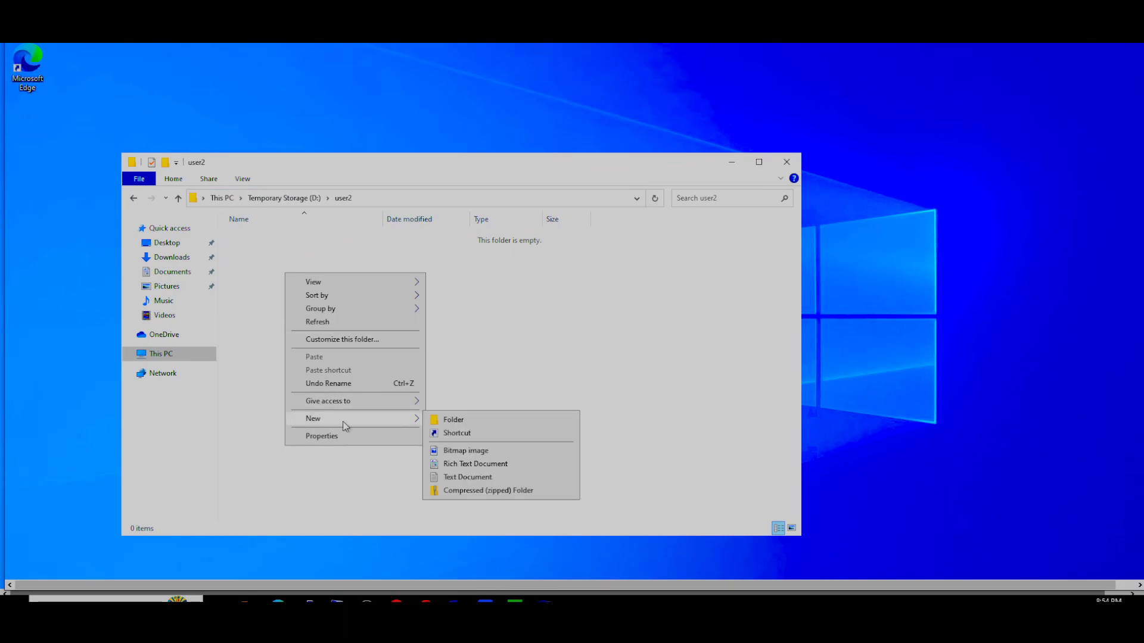
click(457, 479)
text(use)
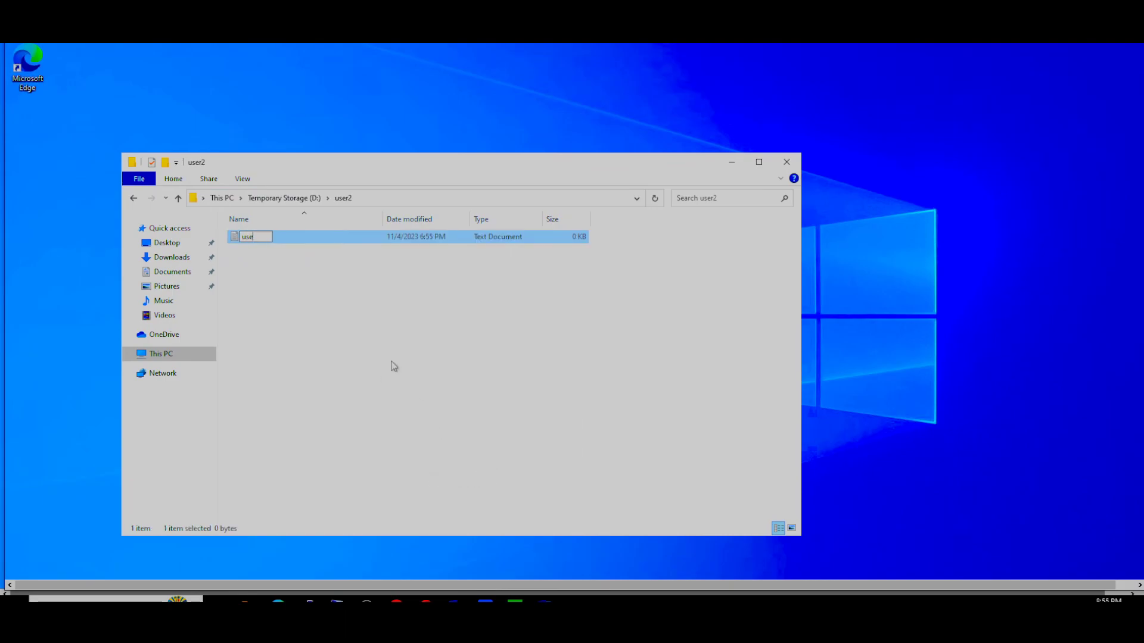
text(r2 file)
key(Return)
Step: Return to drive D and open the network sharing dialog from the user1 folder's properties
drag(291, 169, 314, 112)
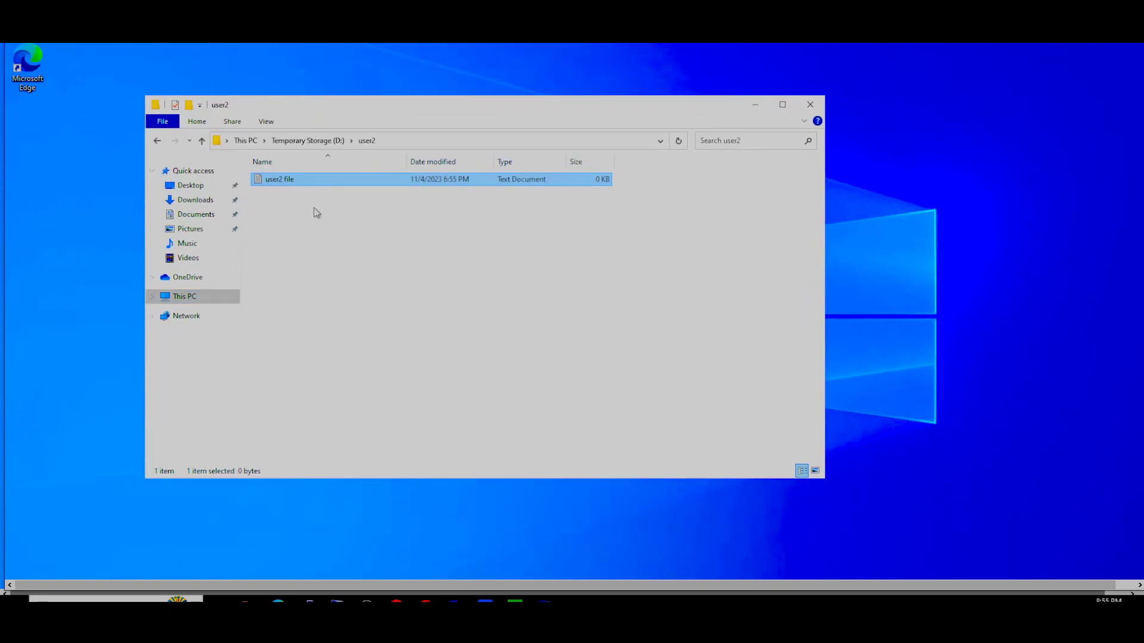
click(246, 141)
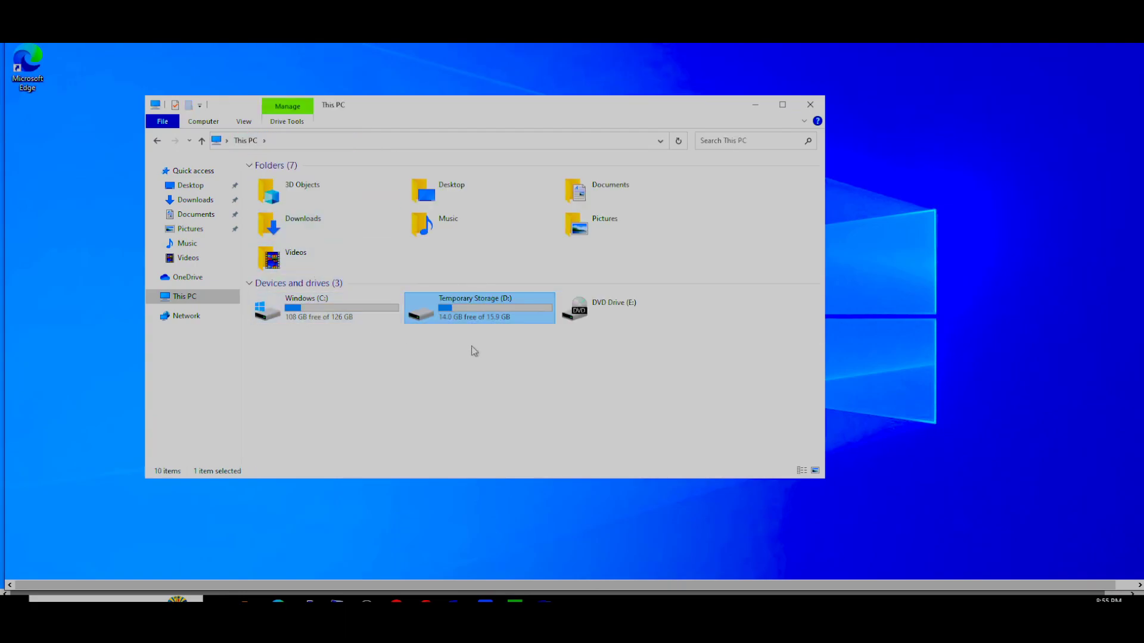
double_click(480, 317)
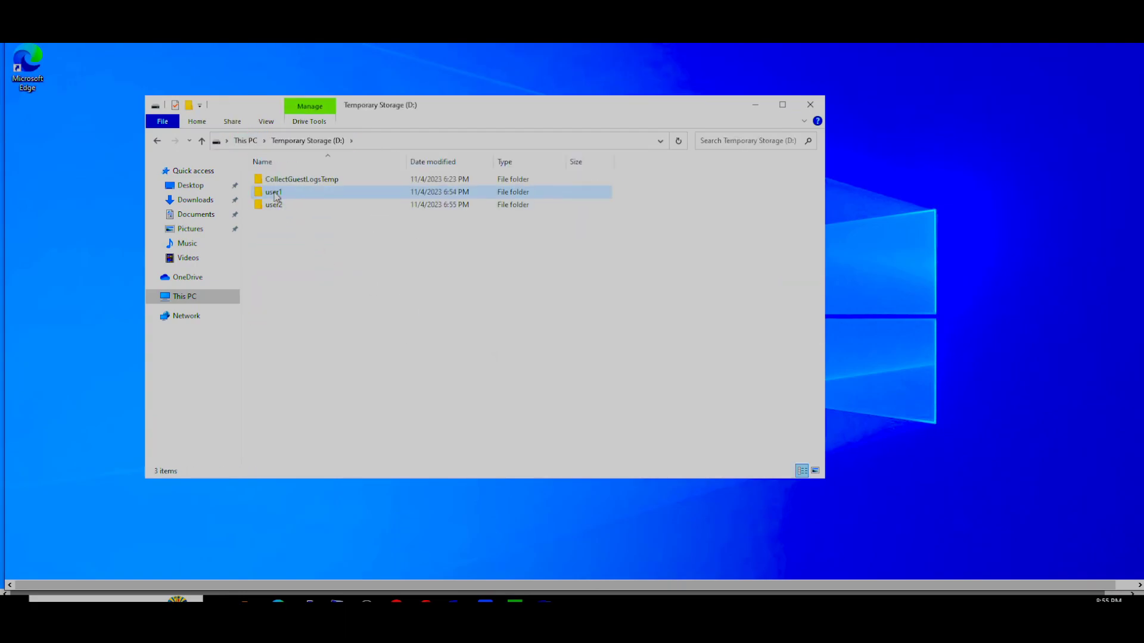
right_click(273, 193)
click(311, 408)
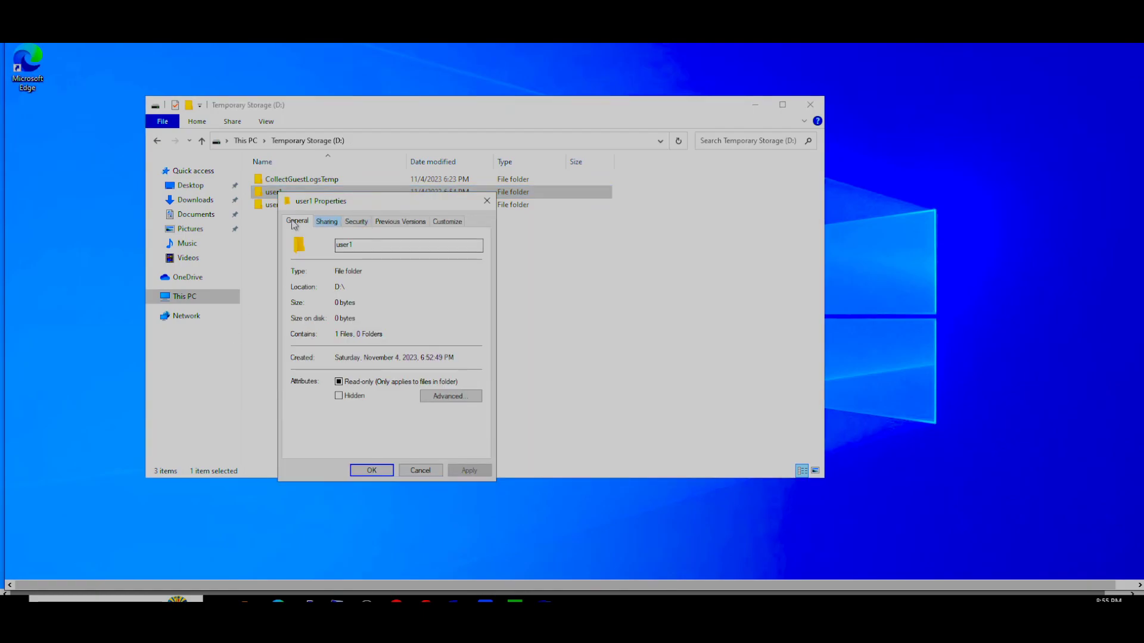
click(326, 221)
click(321, 302)
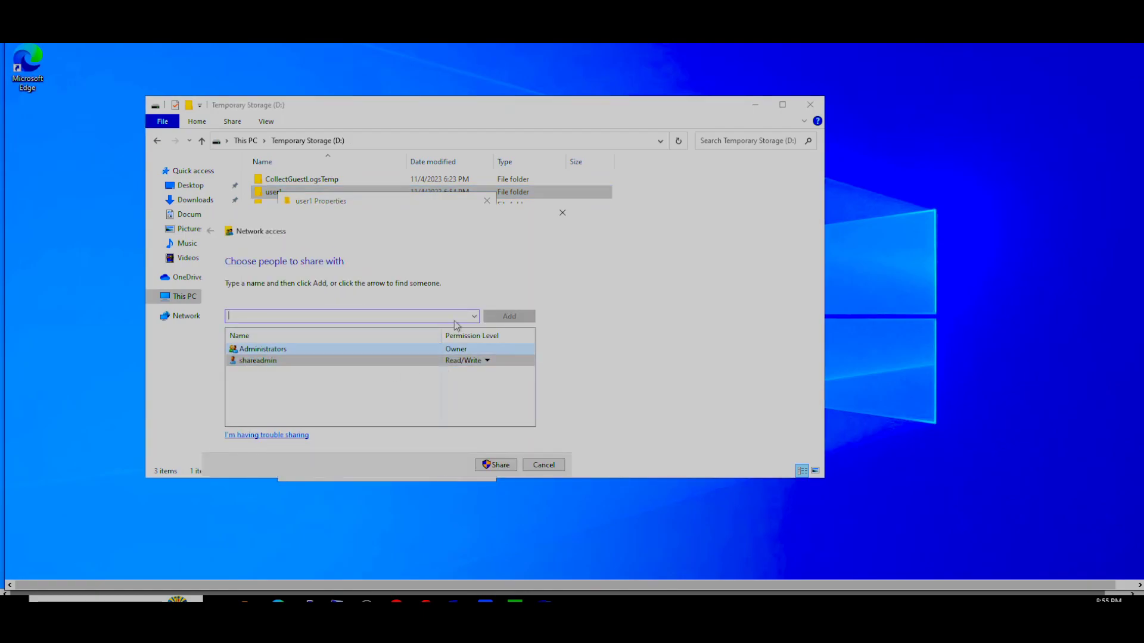
Step: Add the user1 account to the people the user1 folder is shared with
click(474, 316)
click(250, 337)
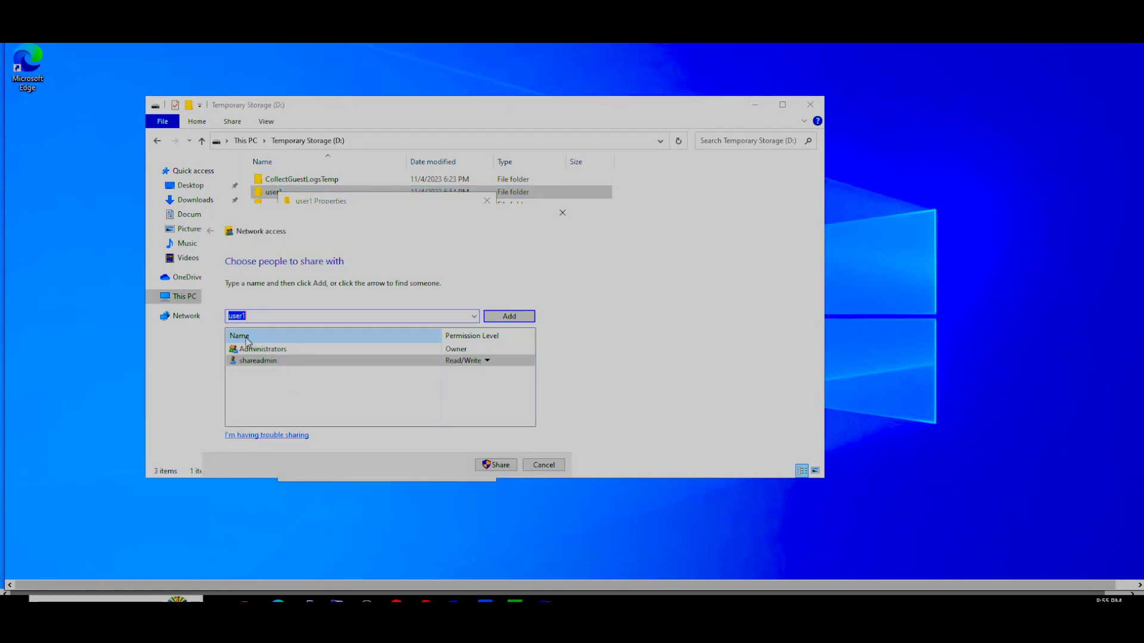
click(245, 317)
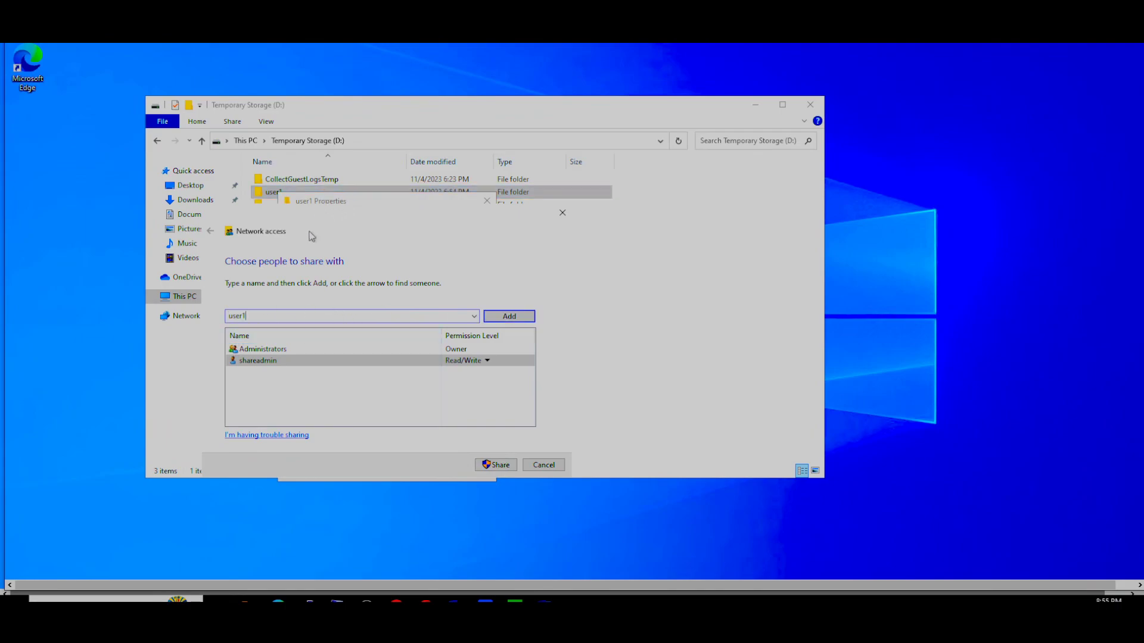
click(511, 317)
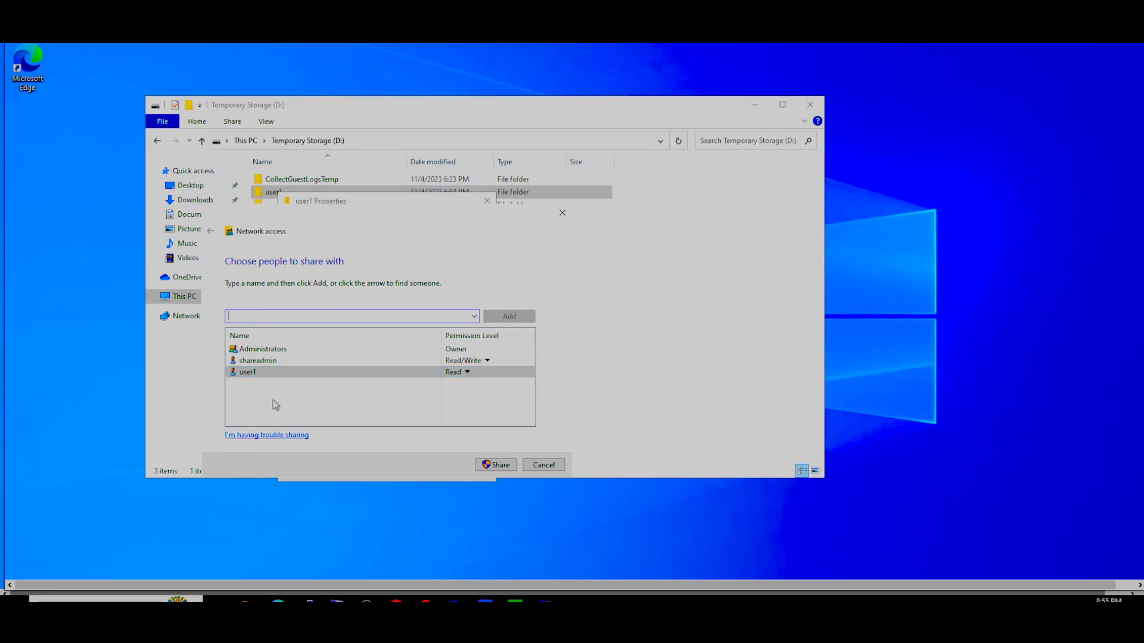
Step: Give user1 the Read/Write permission level, share the folder, and close its properties
click(267, 376)
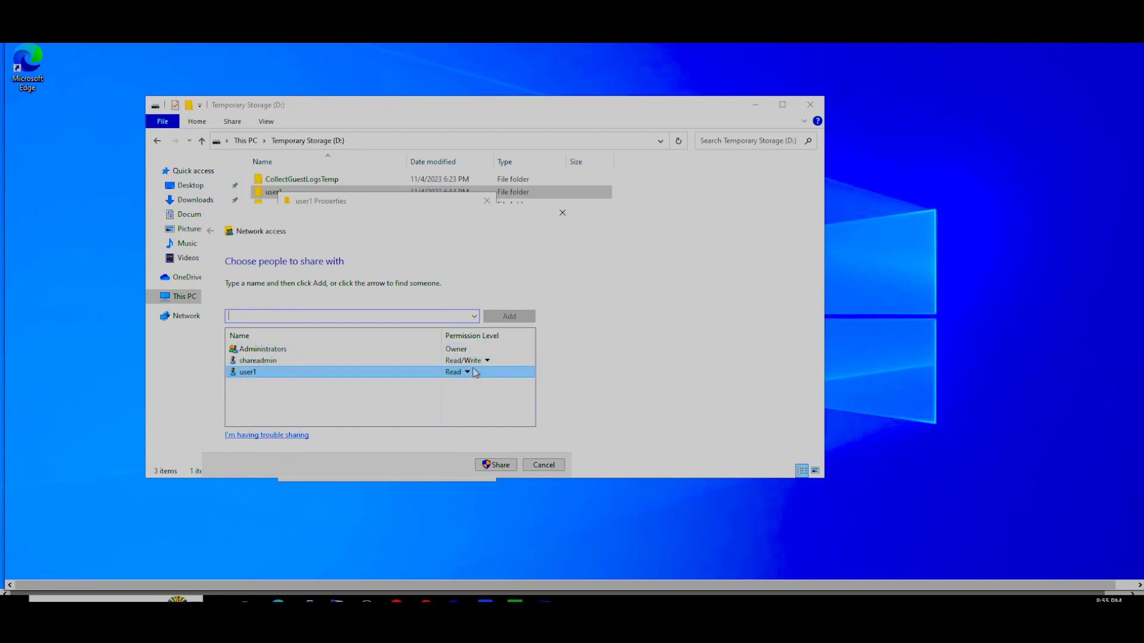
drag(308, 217, 364, 175)
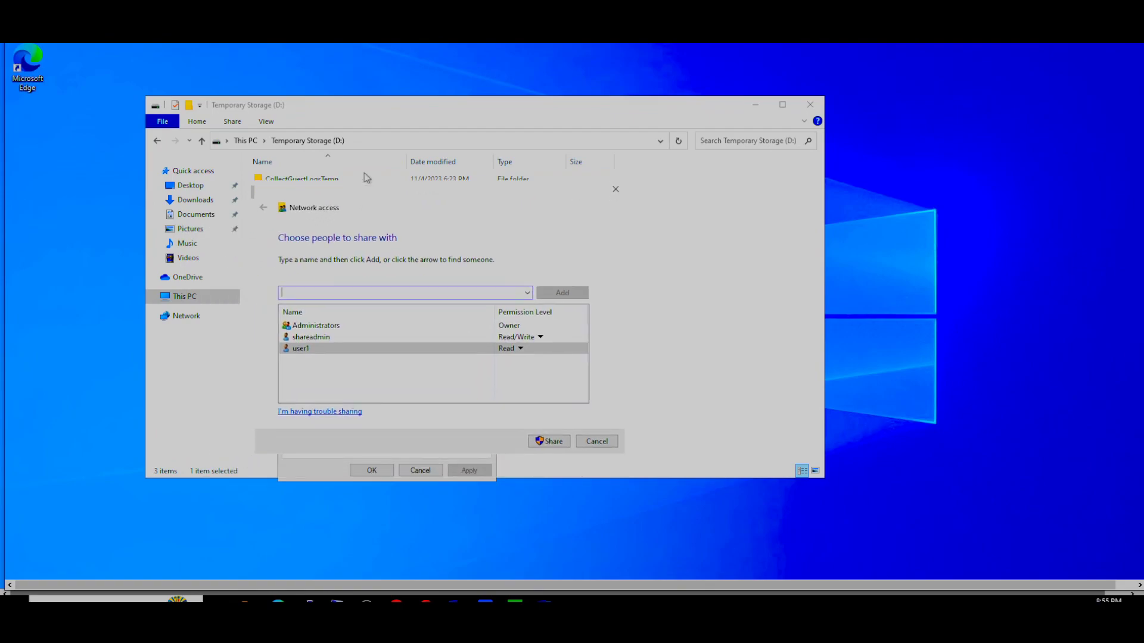
click(523, 330)
click(573, 347)
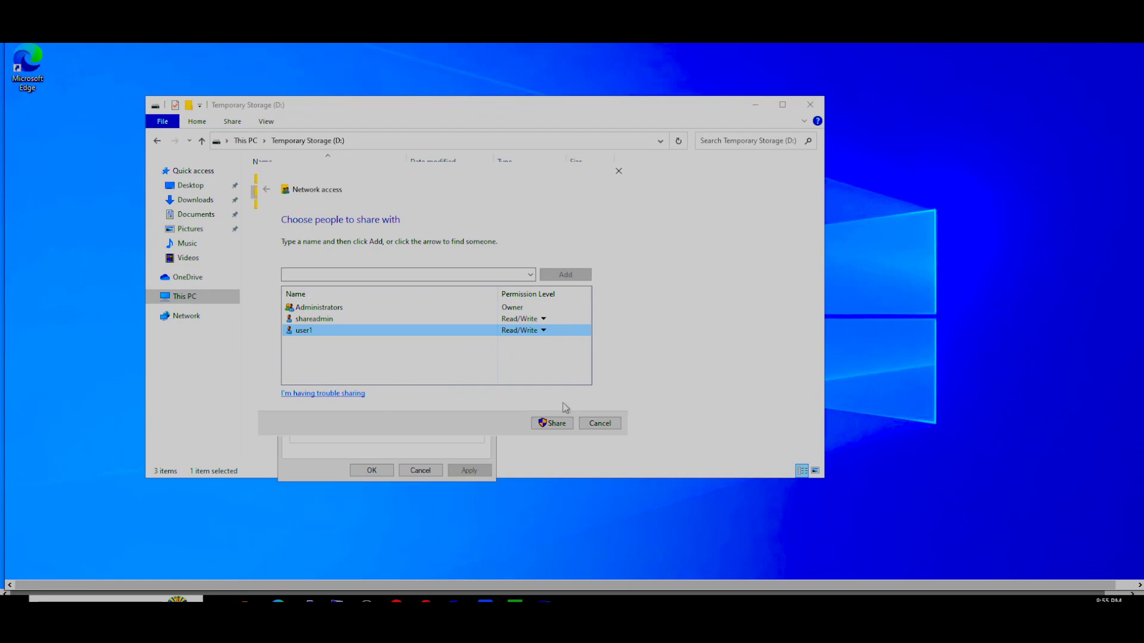
click(548, 423)
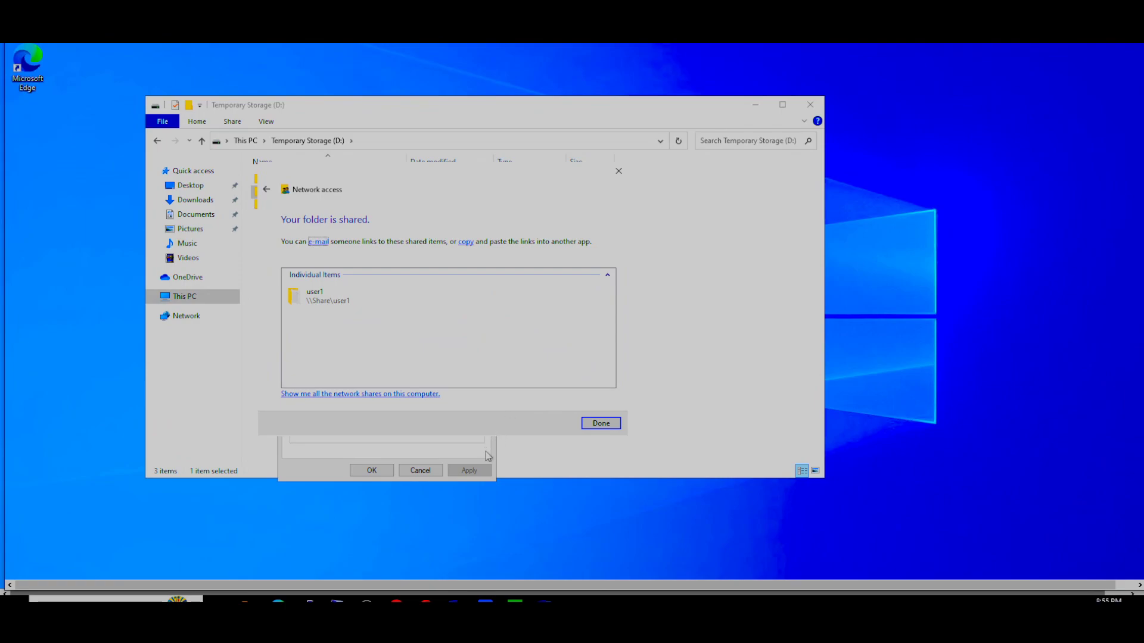
click(603, 430)
click(388, 469)
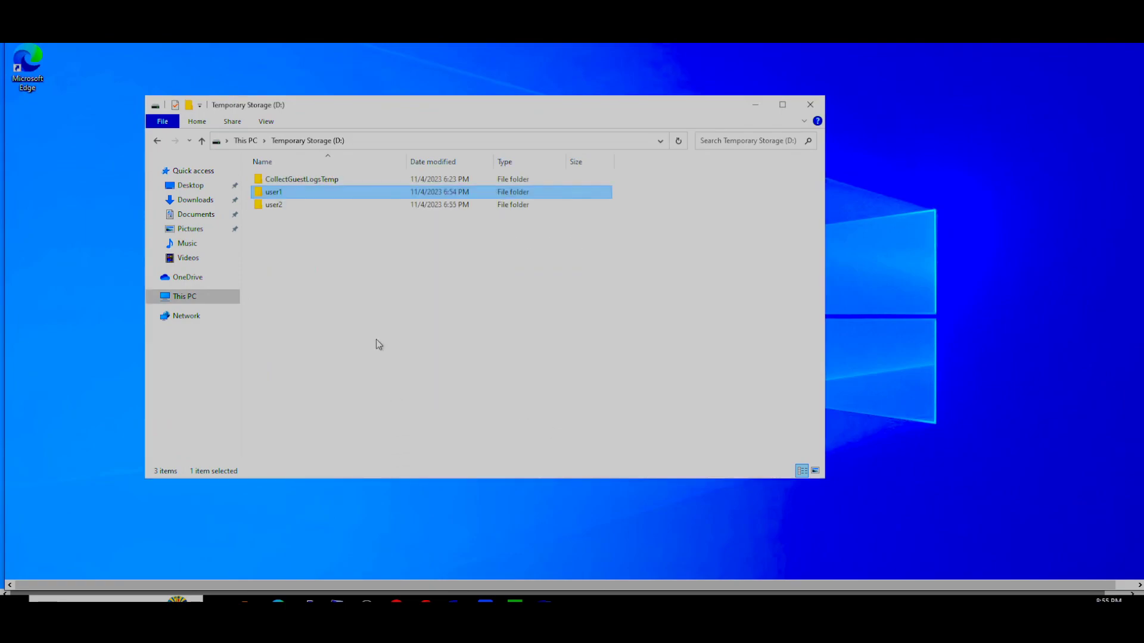
Step: Open the network sharing dialog from the user2 folder's properties
right_click(275, 206)
click(330, 422)
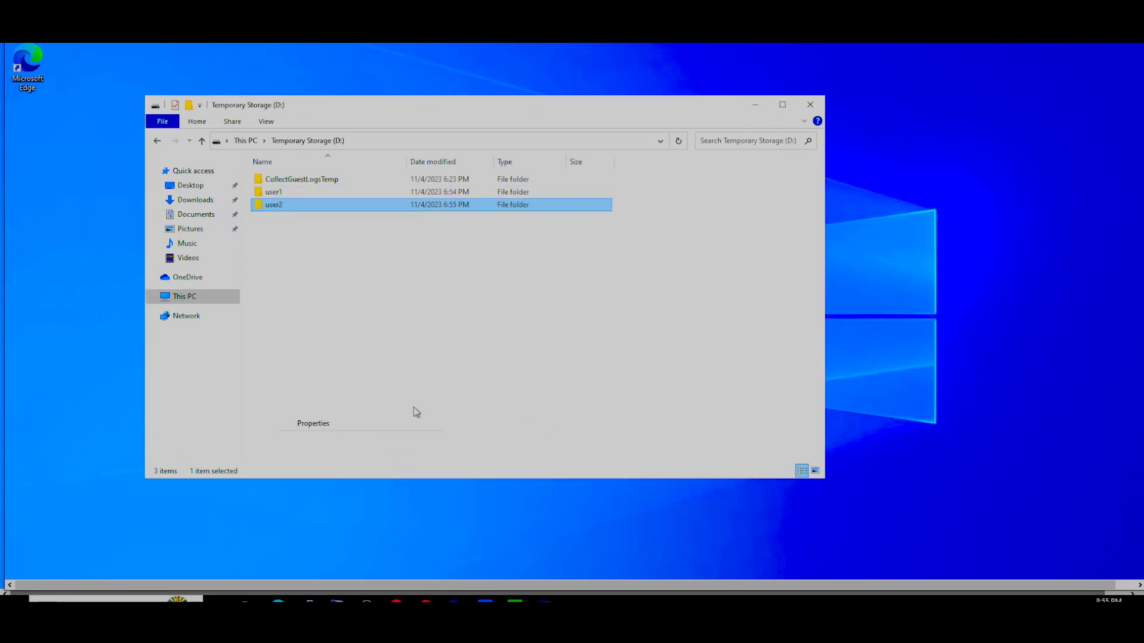
click(329, 237)
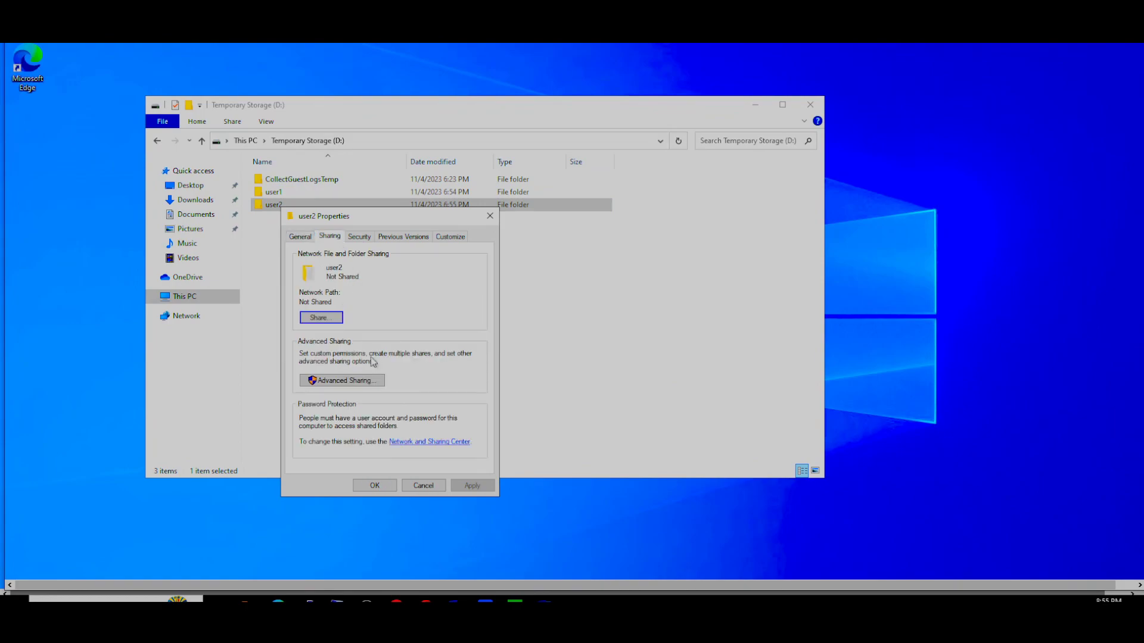
click(325, 320)
Step: Add the user2 account to the people the user2 folder is shared with and set its permission level to Read/Write
click(478, 331)
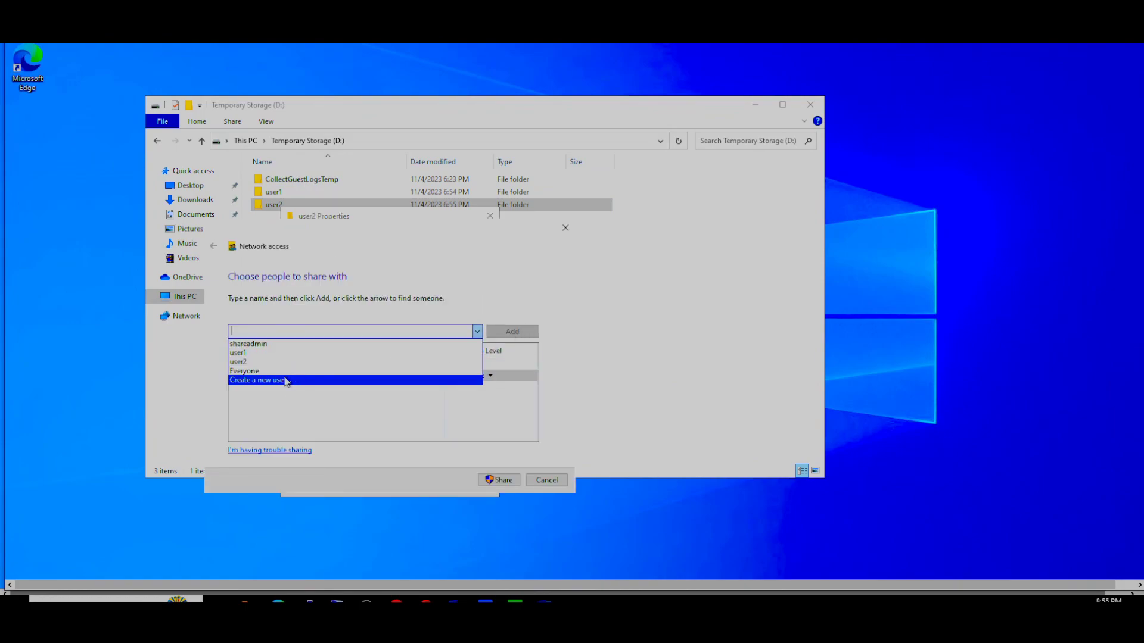
click(262, 362)
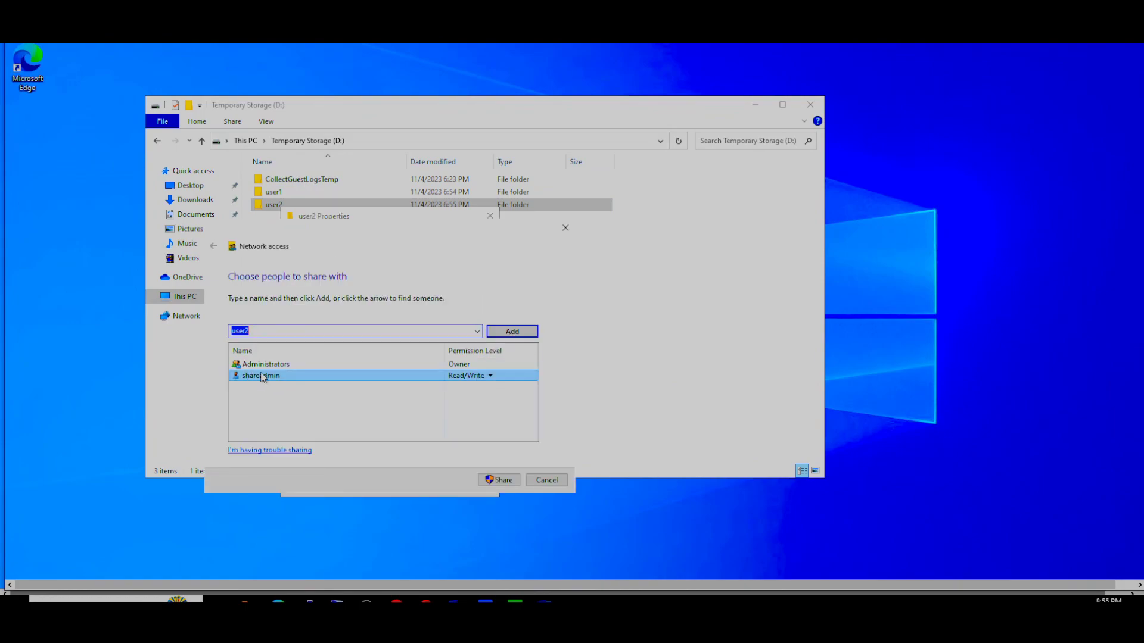
click(468, 379)
click(470, 388)
click(471, 389)
click(470, 388)
click(494, 403)
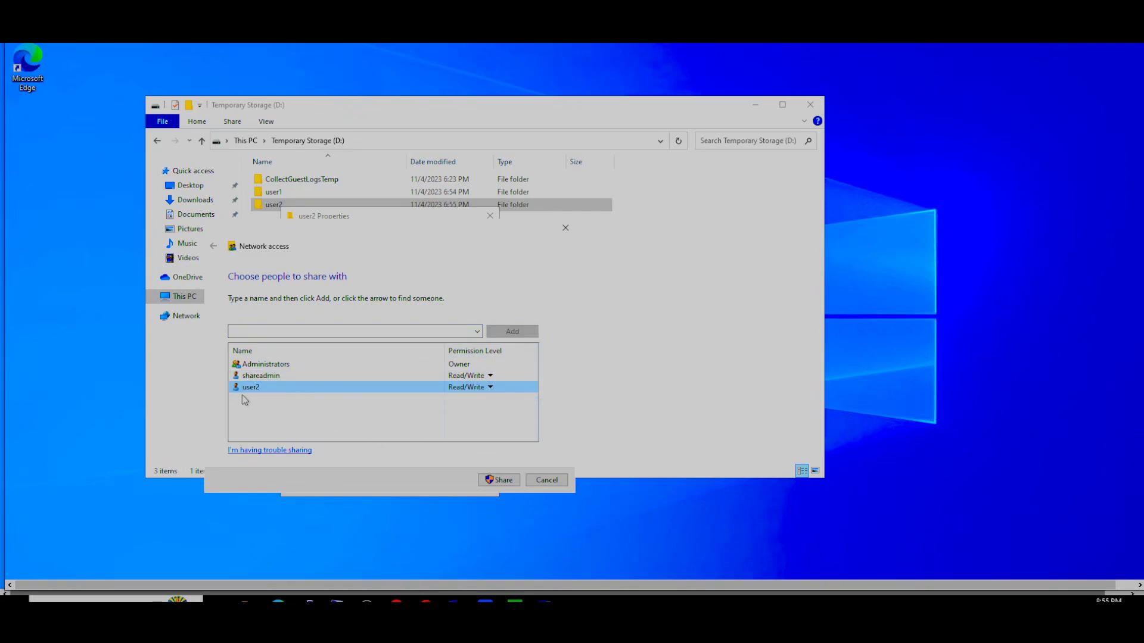
Step: Share the user2 folder with the chosen people and close its properties
click(643, 436)
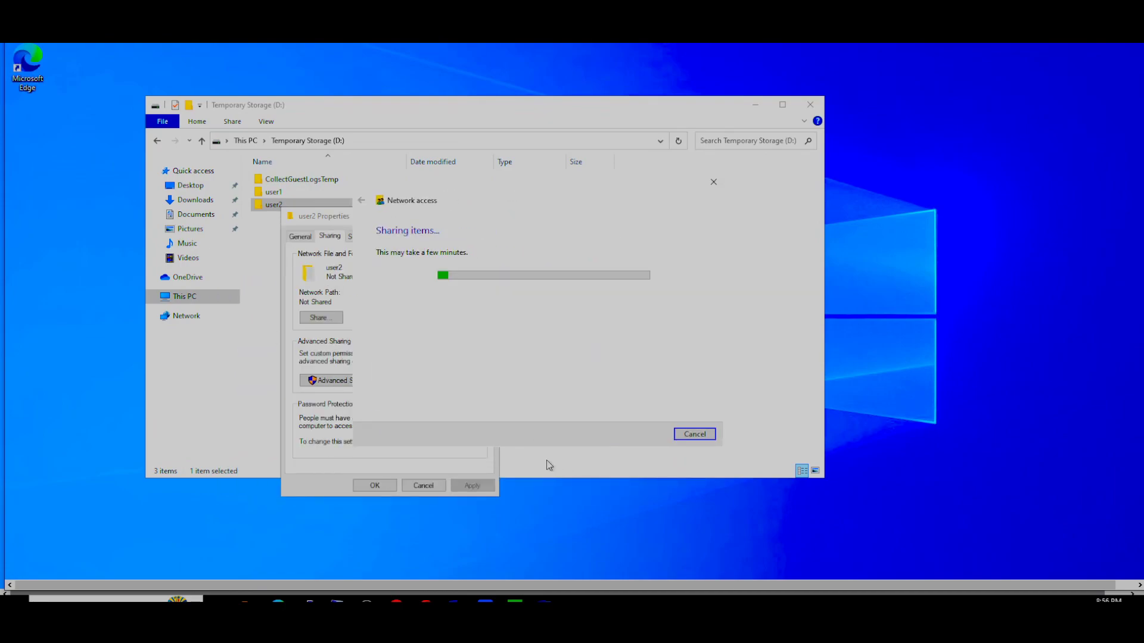
click(685, 434)
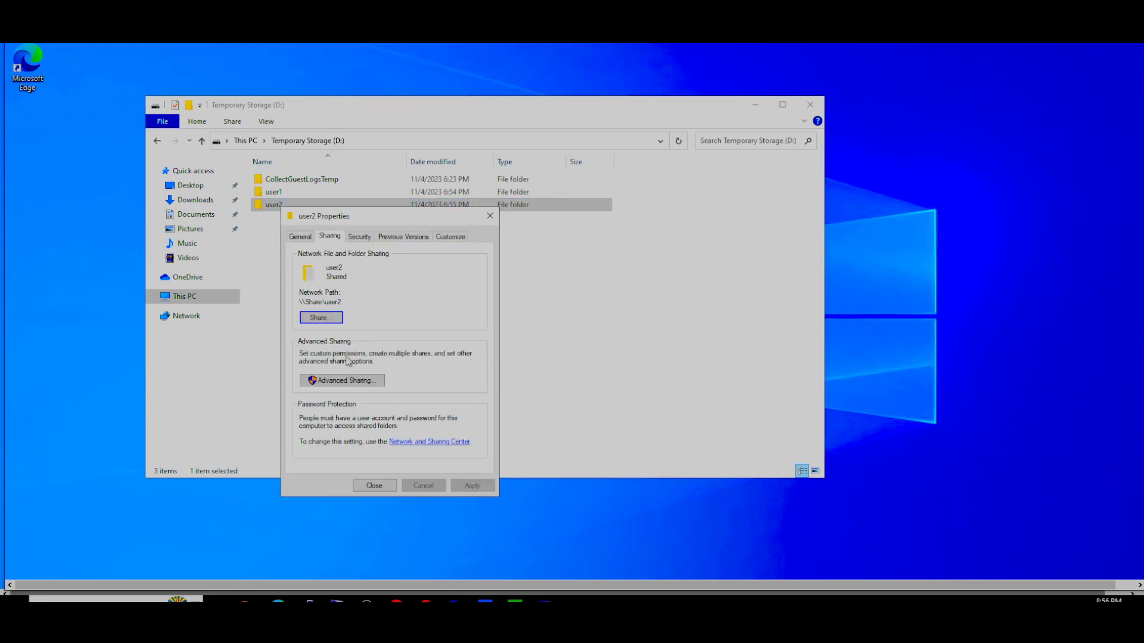
click(374, 485)
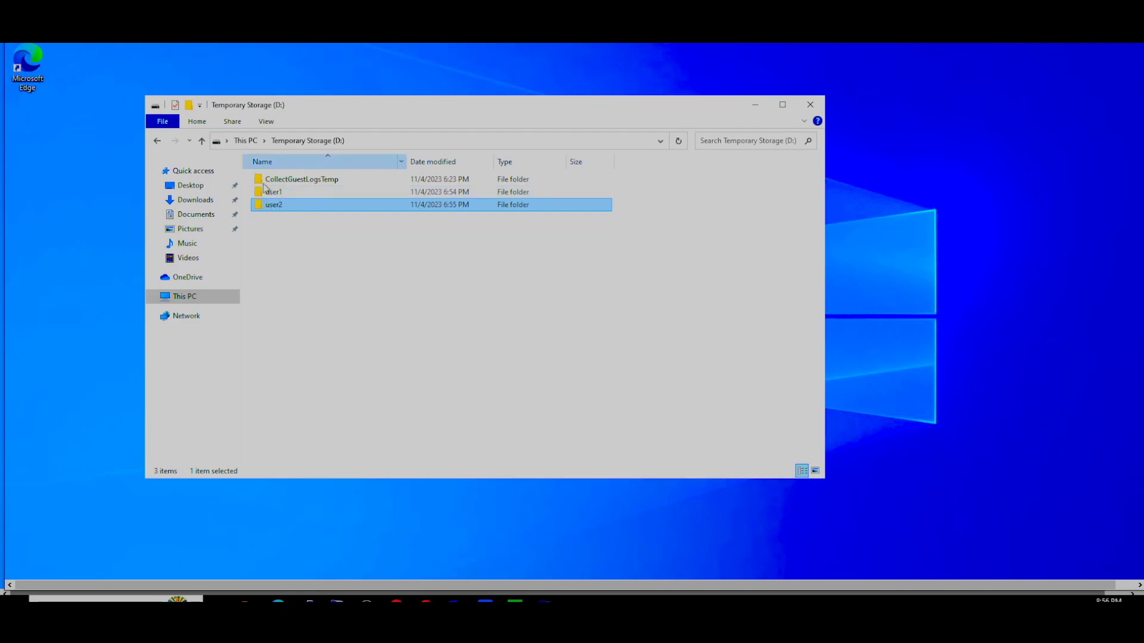
Step: Minimize the drive D folder window
right_click(293, 237)
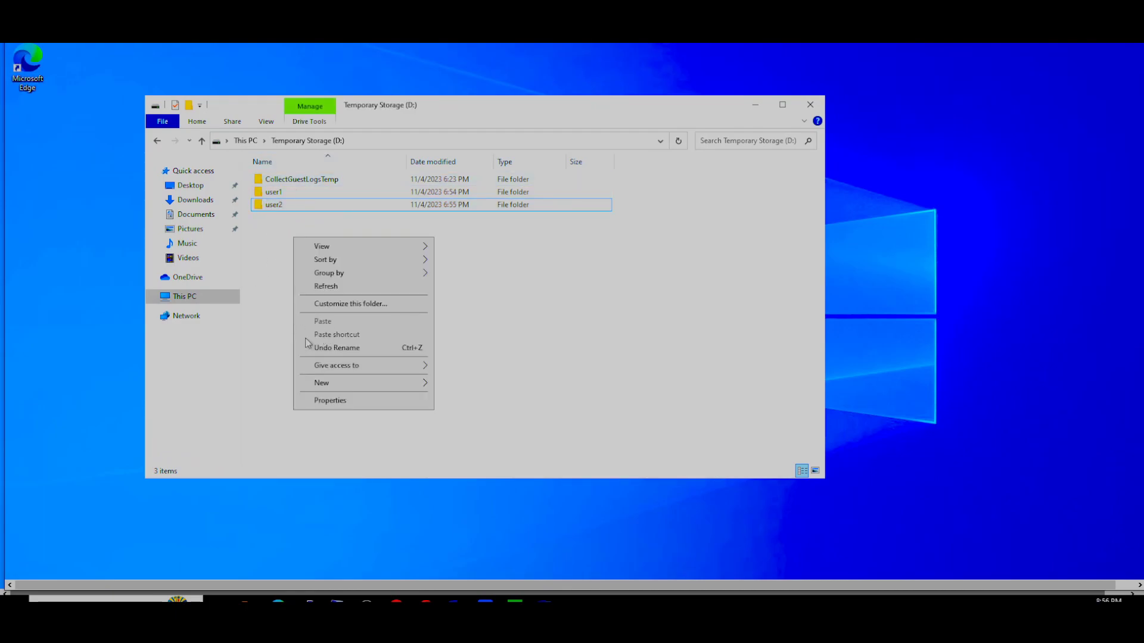
click(282, 287)
drag(475, 110, 452, 139)
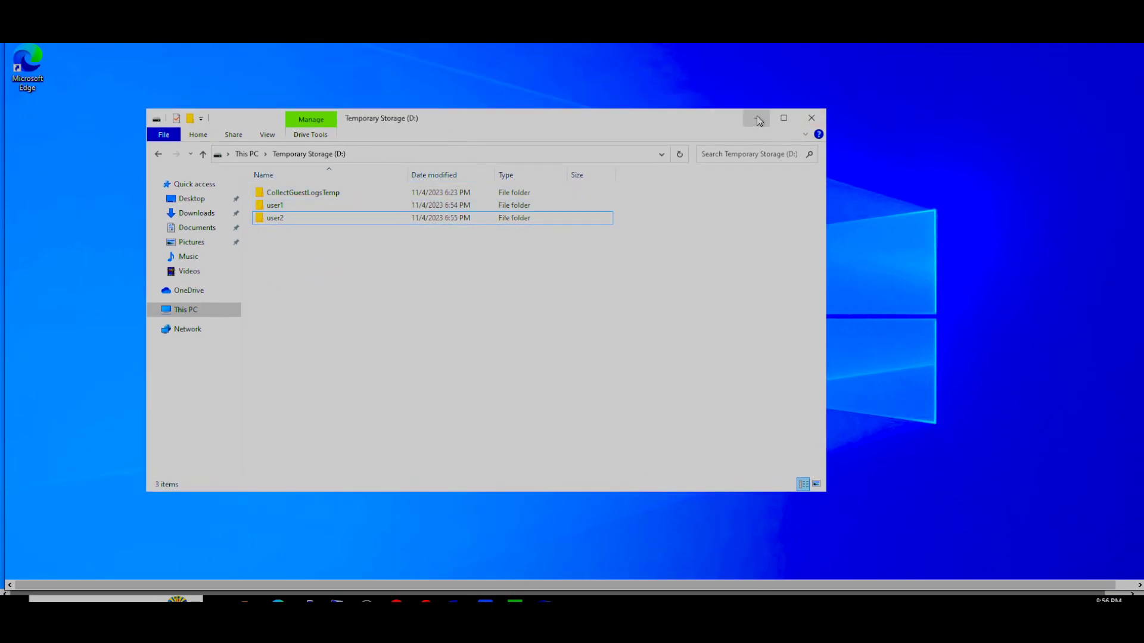
click(757, 120)
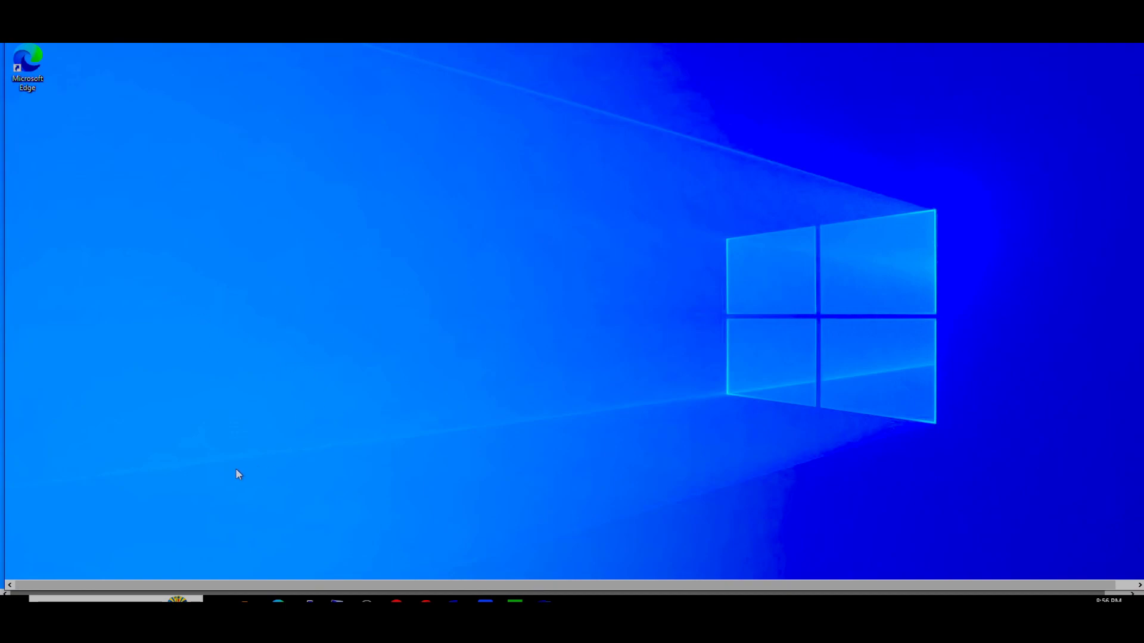
Step: Switch to the Azure portal's Virtual machines page in Chrome and open the WebServer virtual machine overview
mouse_move(396, 605)
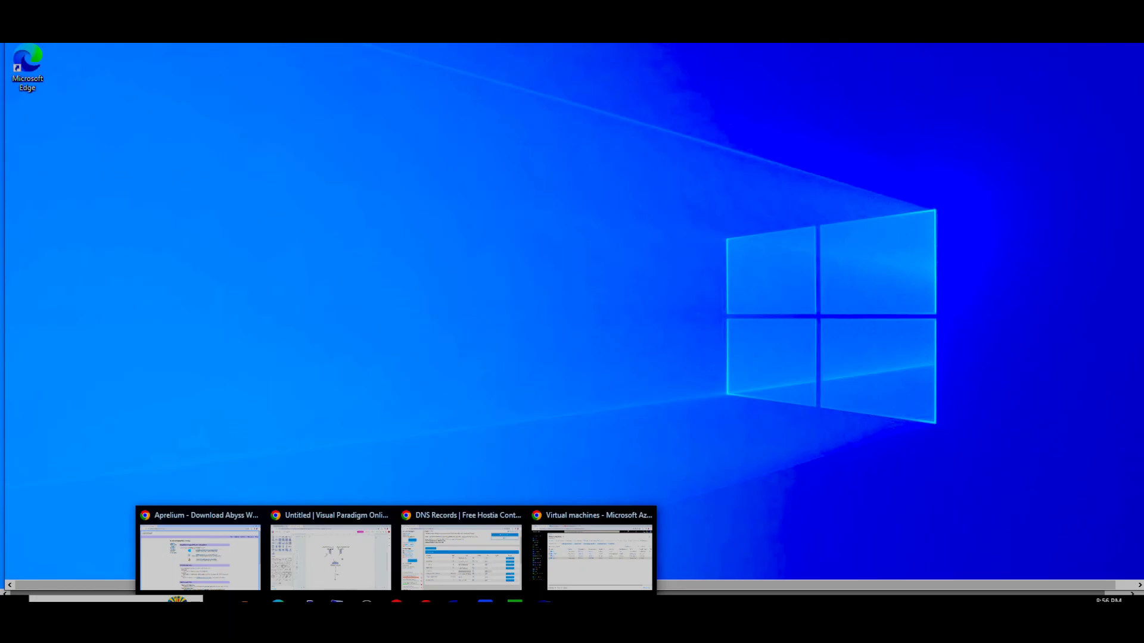
click(549, 566)
click(230, 290)
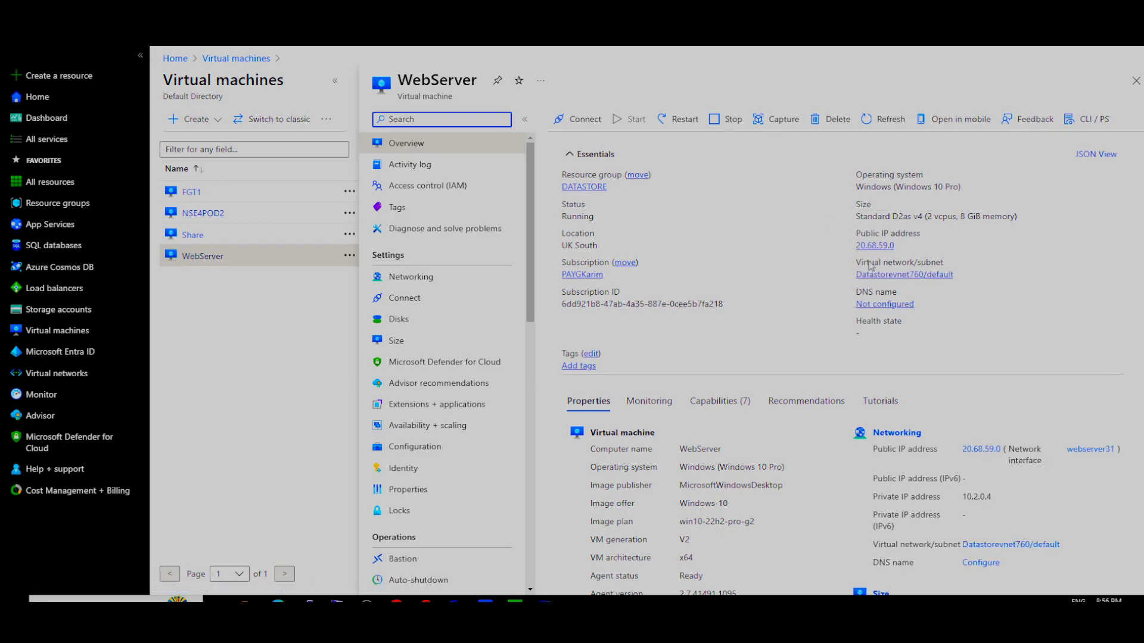
Step: Copy the WebServer virtual machine's public IP address and open a new browser tab
click(901, 246)
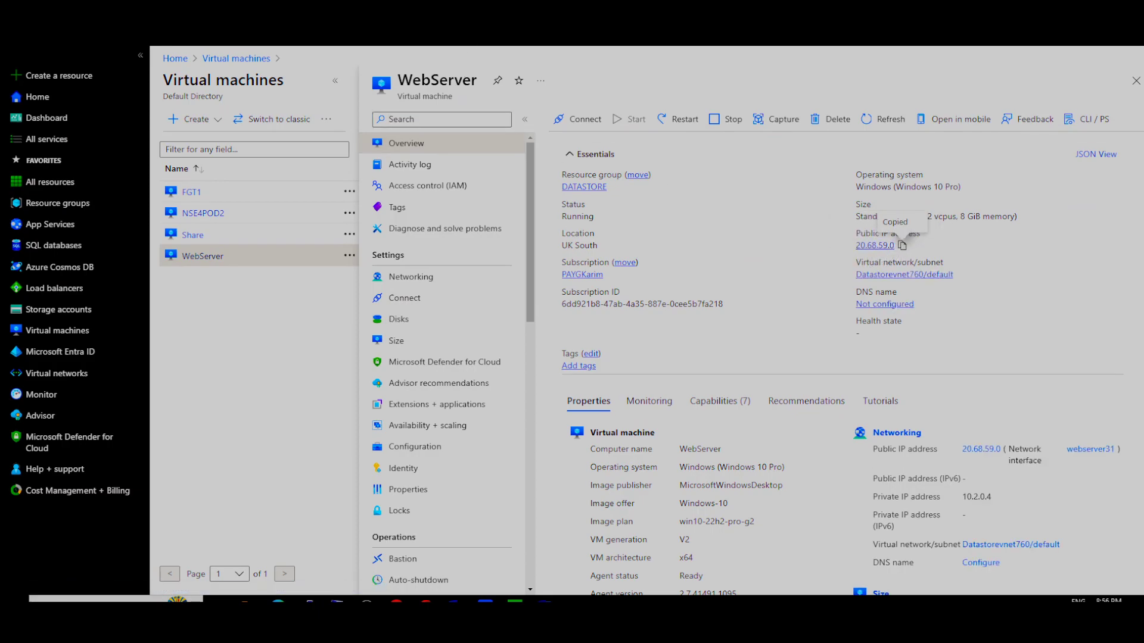
key(ctrl+t)
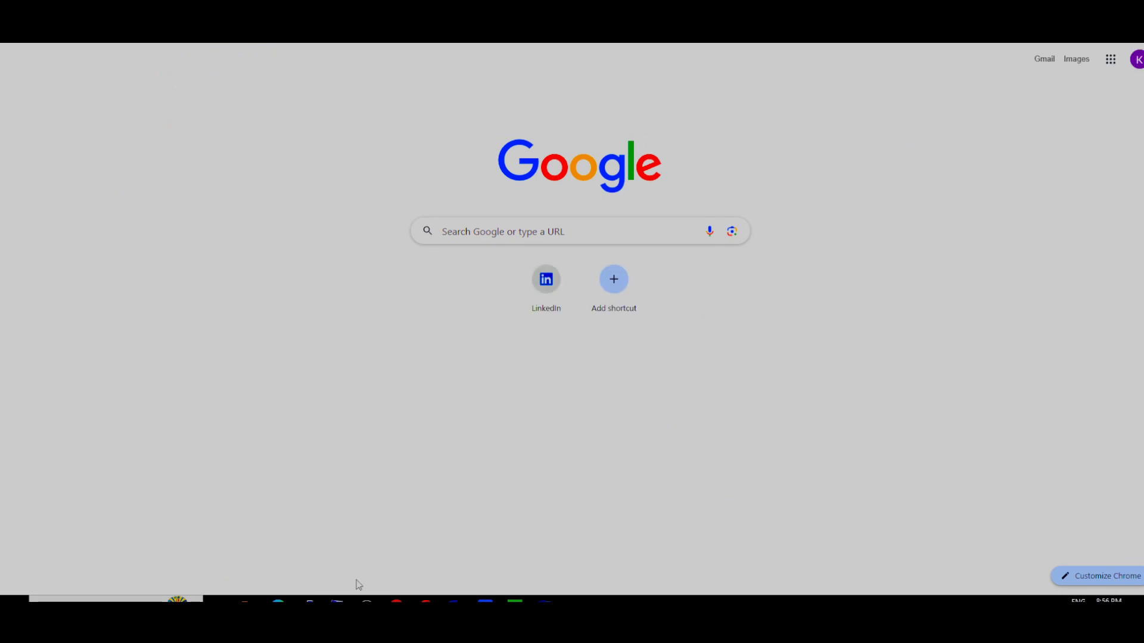
Step: Switch to the WebServer remote desktop session and check the default host listed in the Abyss Web Server Console
click(336, 601)
click(271, 557)
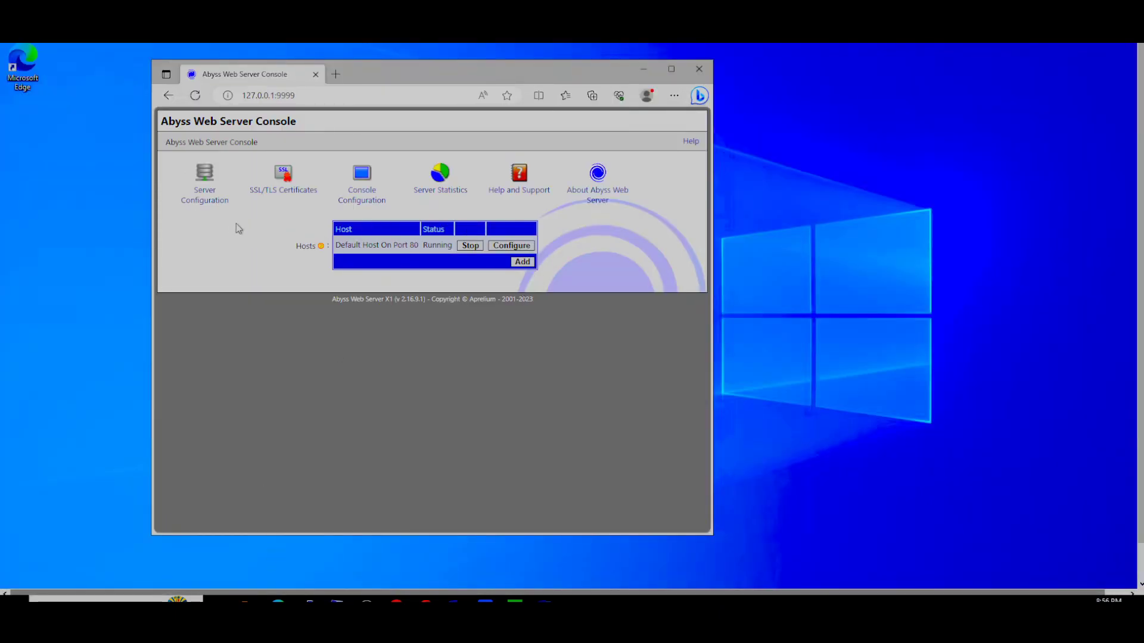
mouse_move(418, 246)
mouse_down()
mouse_move(388, 246)
mouse_move(405, 247)
mouse_up()
click(407, 269)
double_click(407, 270)
mouse_move(395, 601)
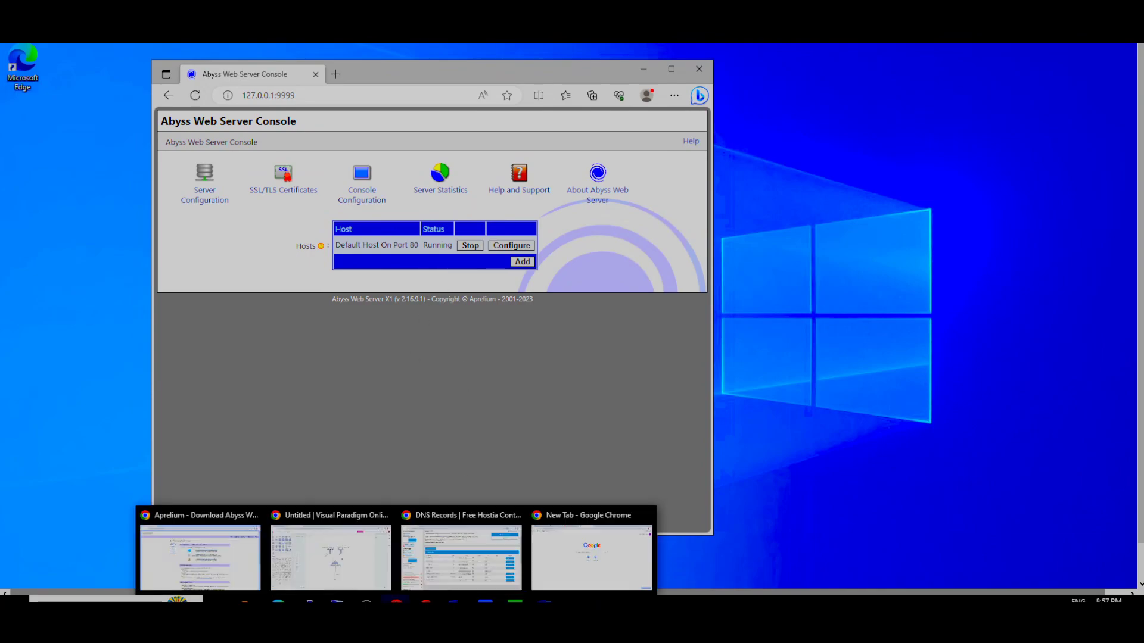
click(602, 547)
click(250, 43)
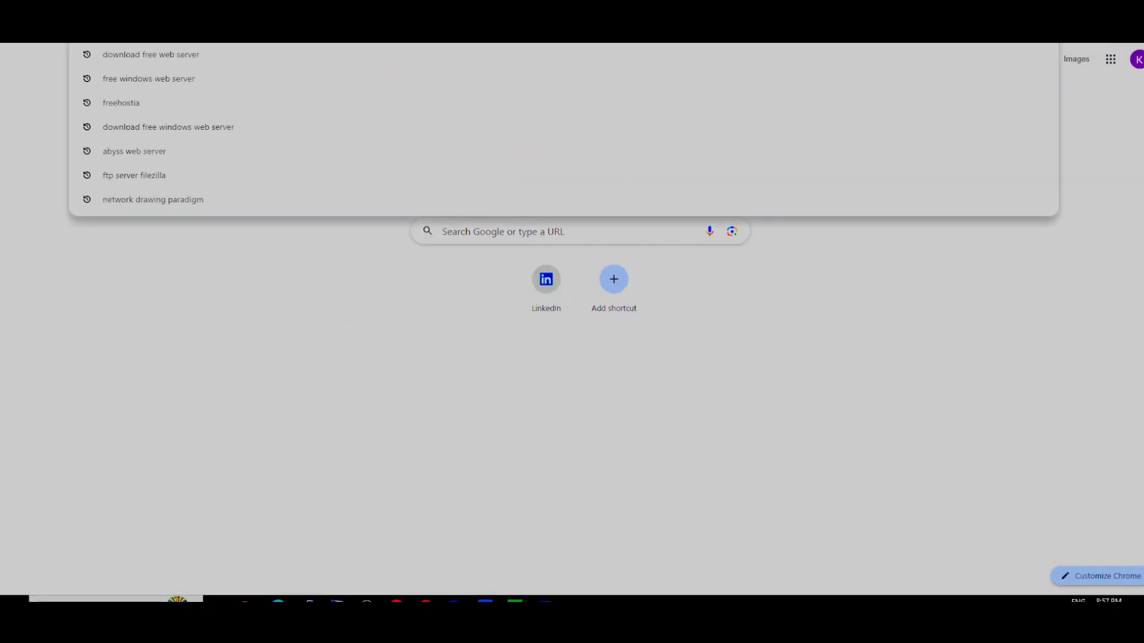
text(http://)
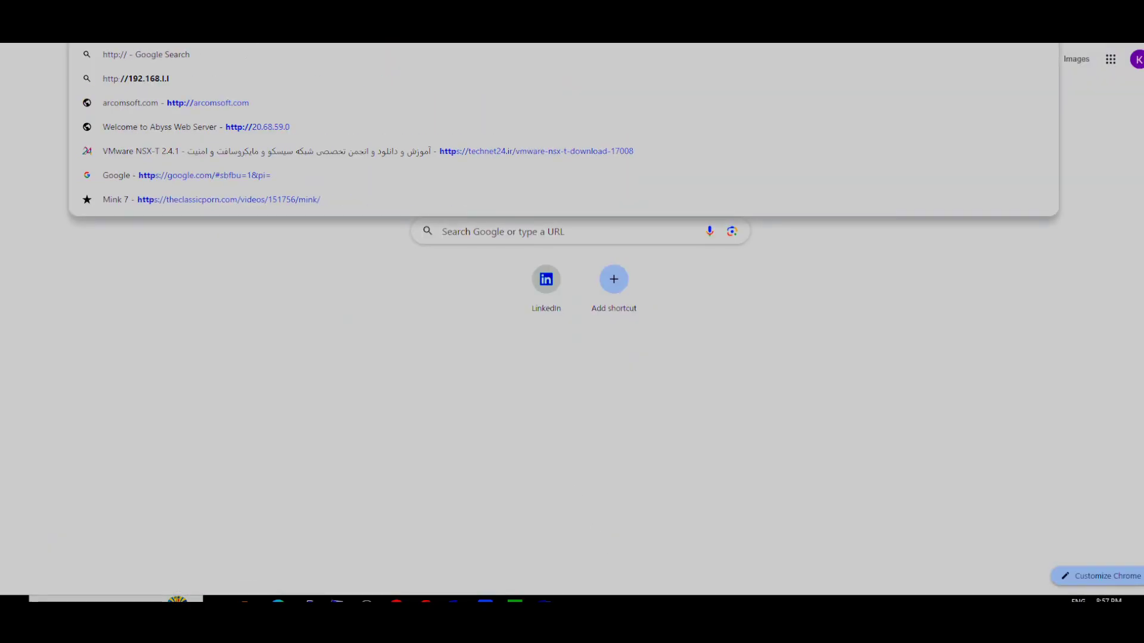
key(ctrl+v)
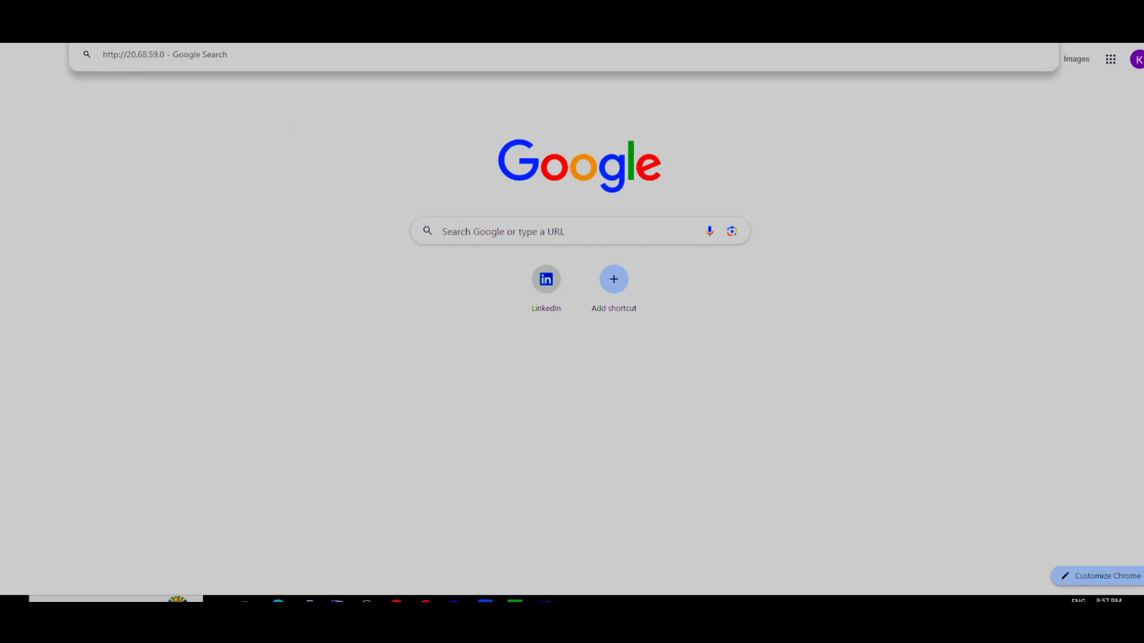
key(Return)
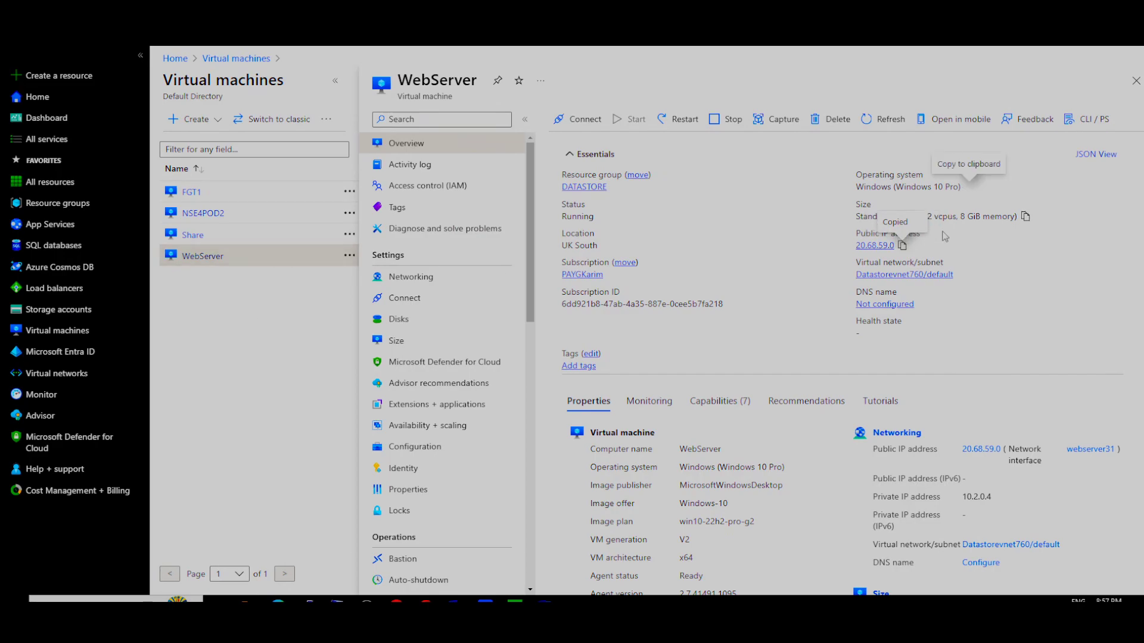
Step: Copy the WebServer's public IP address again and open its Networking settings to review the inbound port rules
click(902, 245)
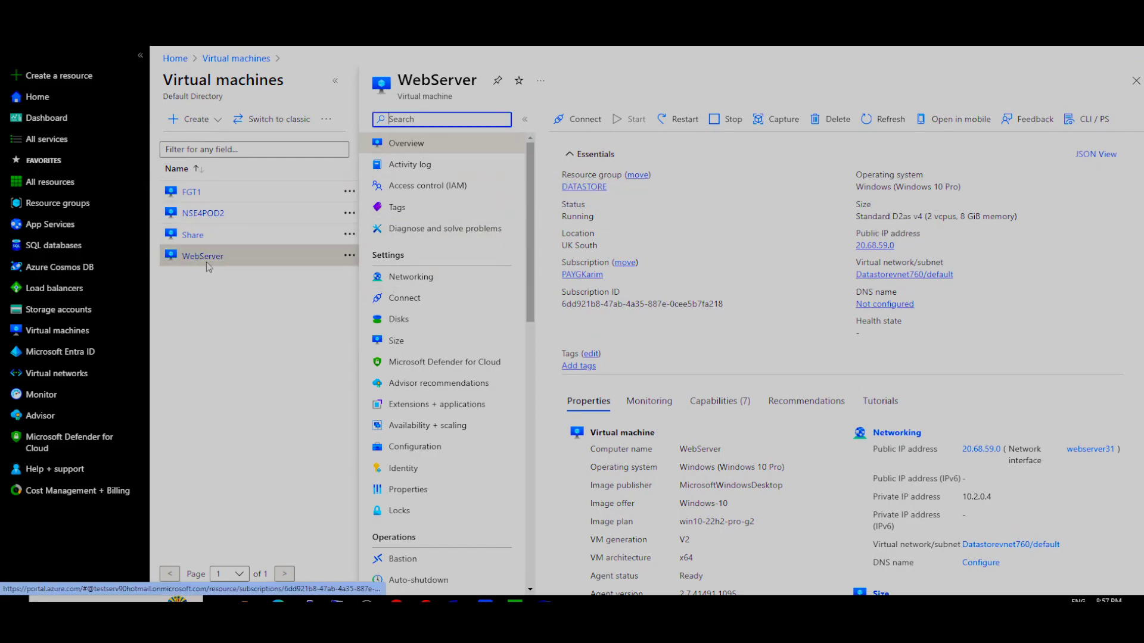
click(417, 278)
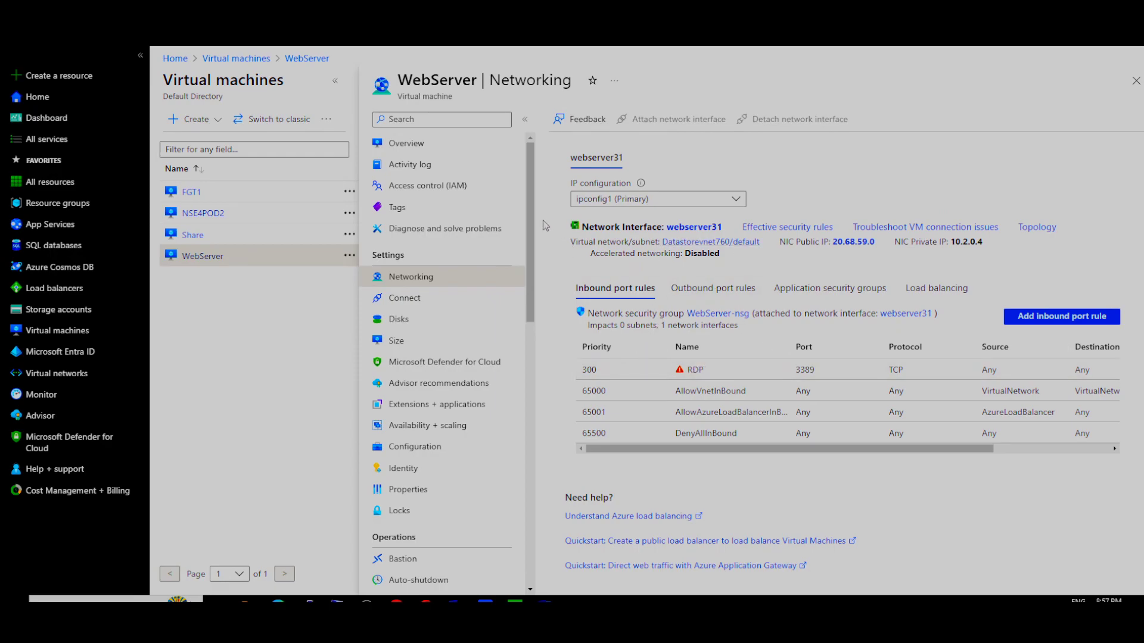
scroll(541, 285, down, 2)
scroll(542, 284, up, 2)
Step: Add an inbound port rule to the WebServer's network security group that allows the HTTP service from any source
click(1013, 317)
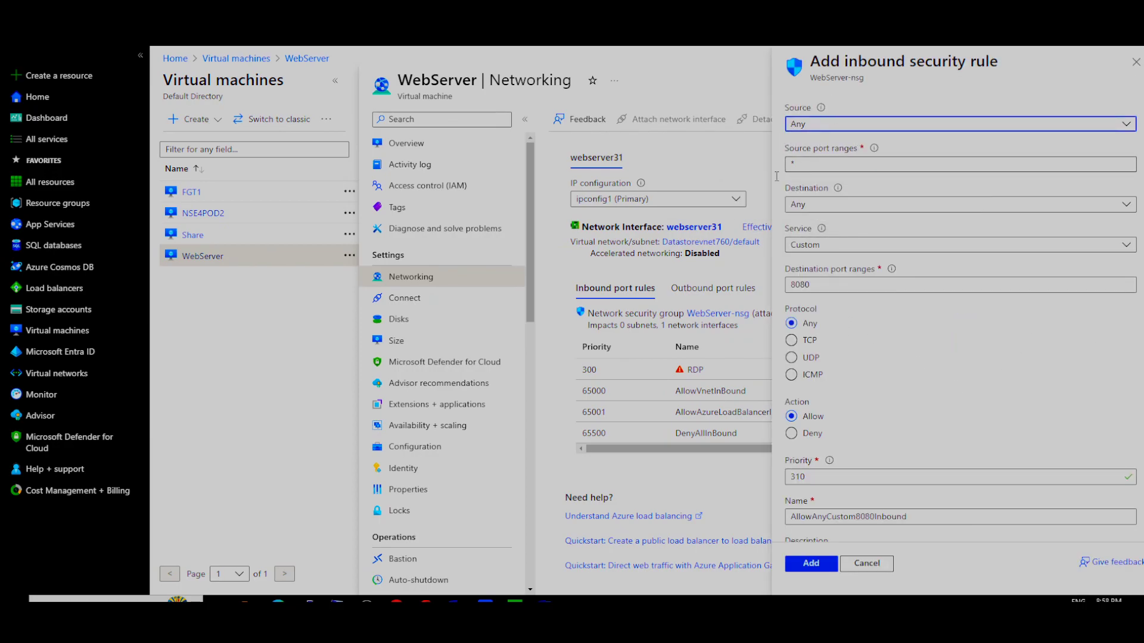
click(819, 209)
click(820, 220)
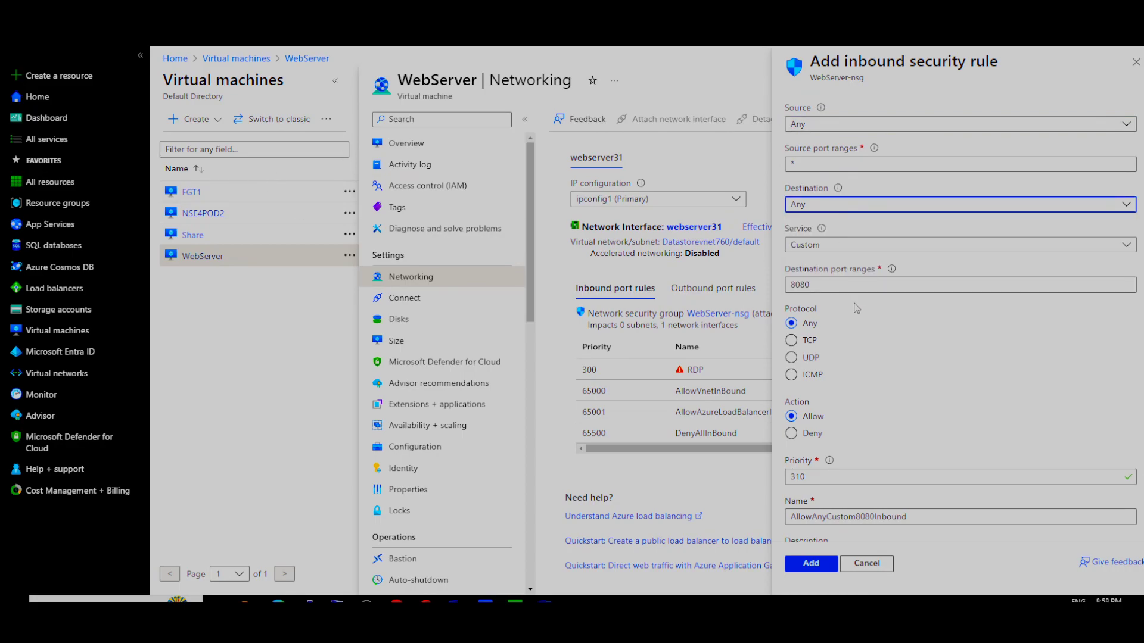
click(841, 245)
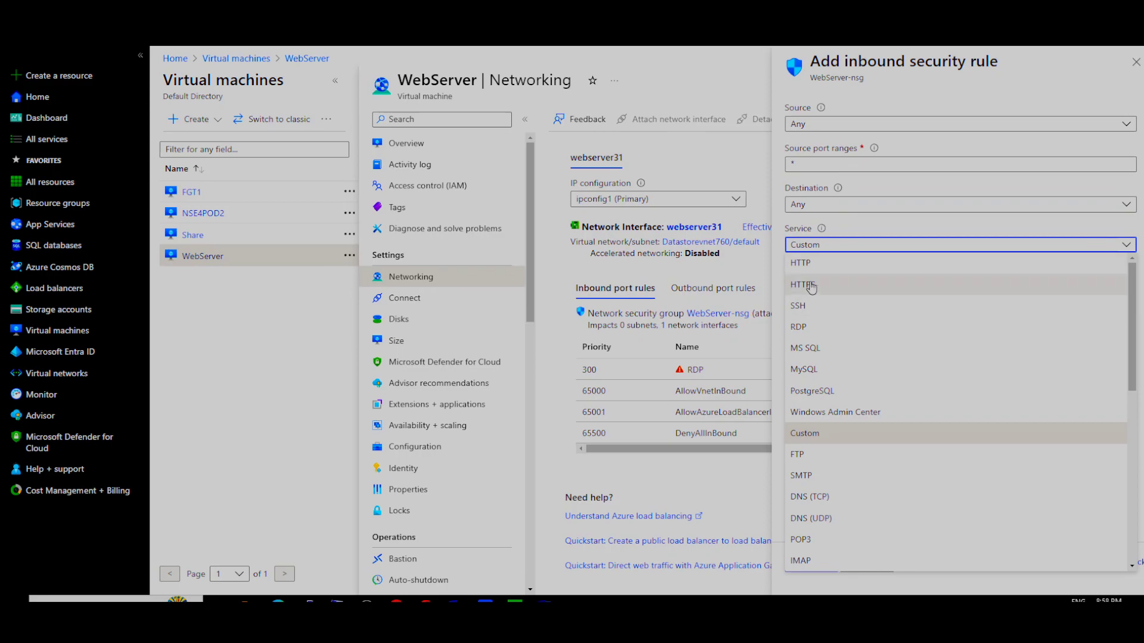
click(810, 262)
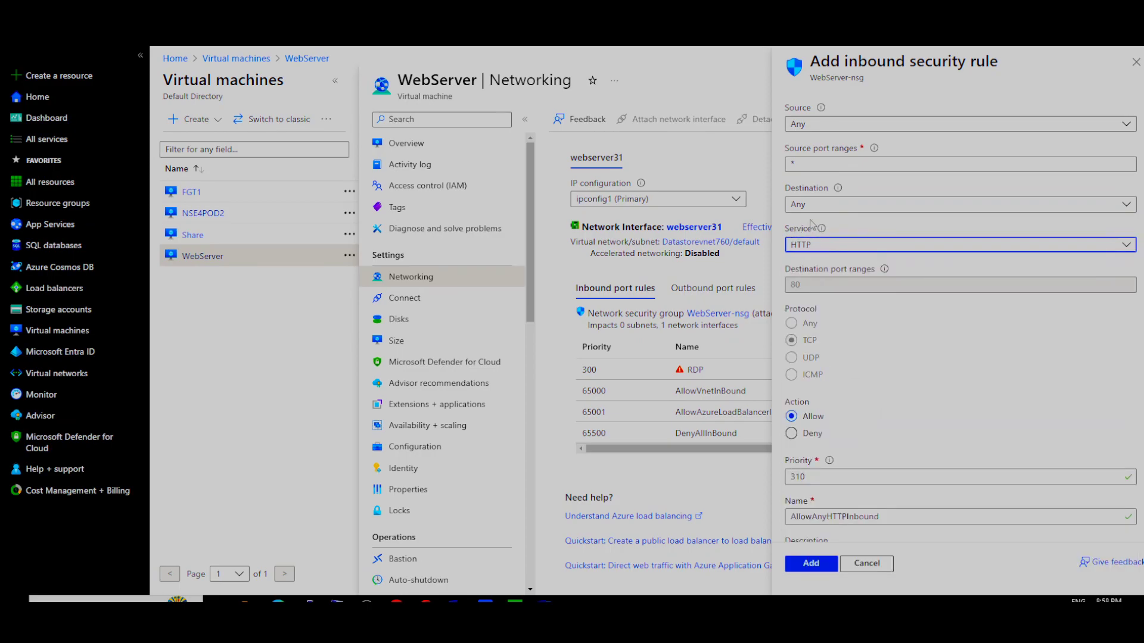
scroll(924, 379, down, 1)
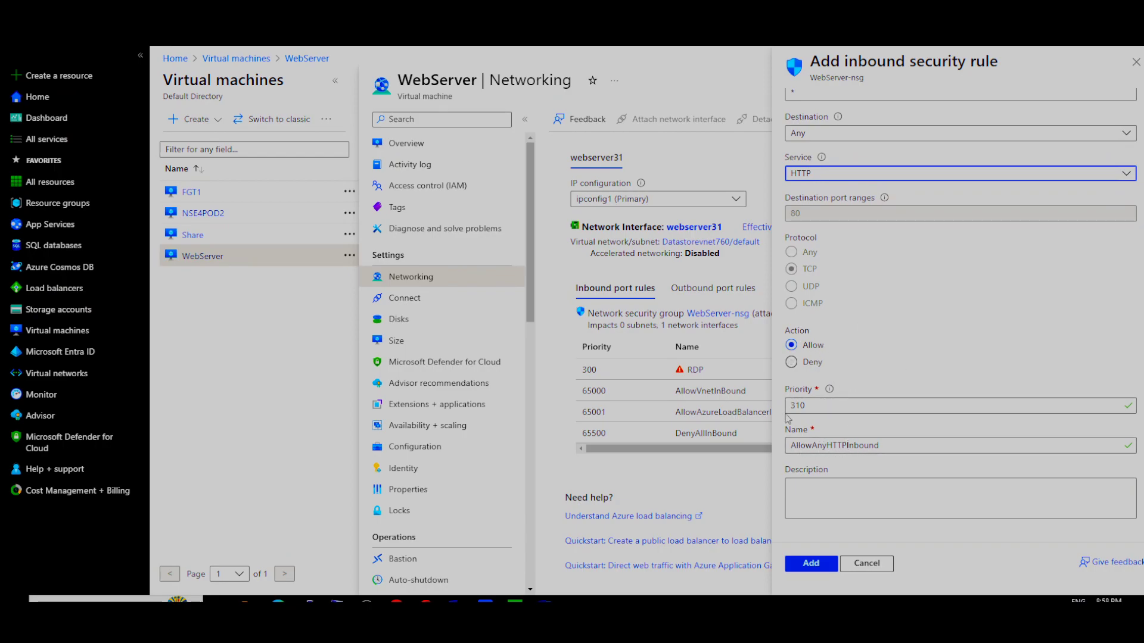
click(811, 564)
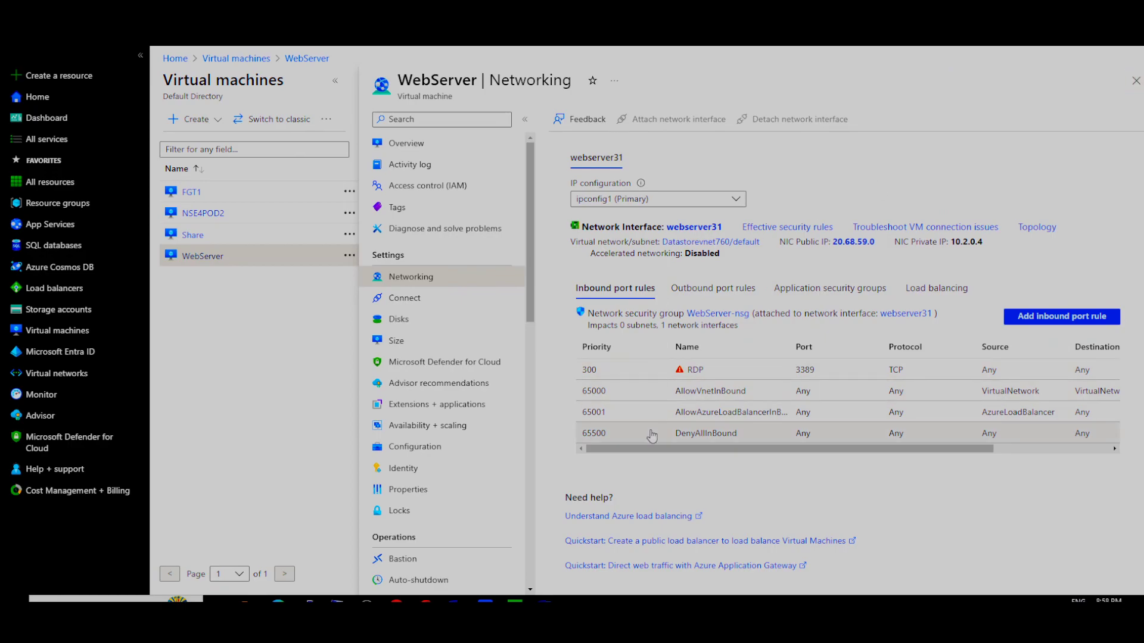
mouse_move(686, 451)
mouse_down()
mouse_move(806, 451)
mouse_move(685, 451)
mouse_up()
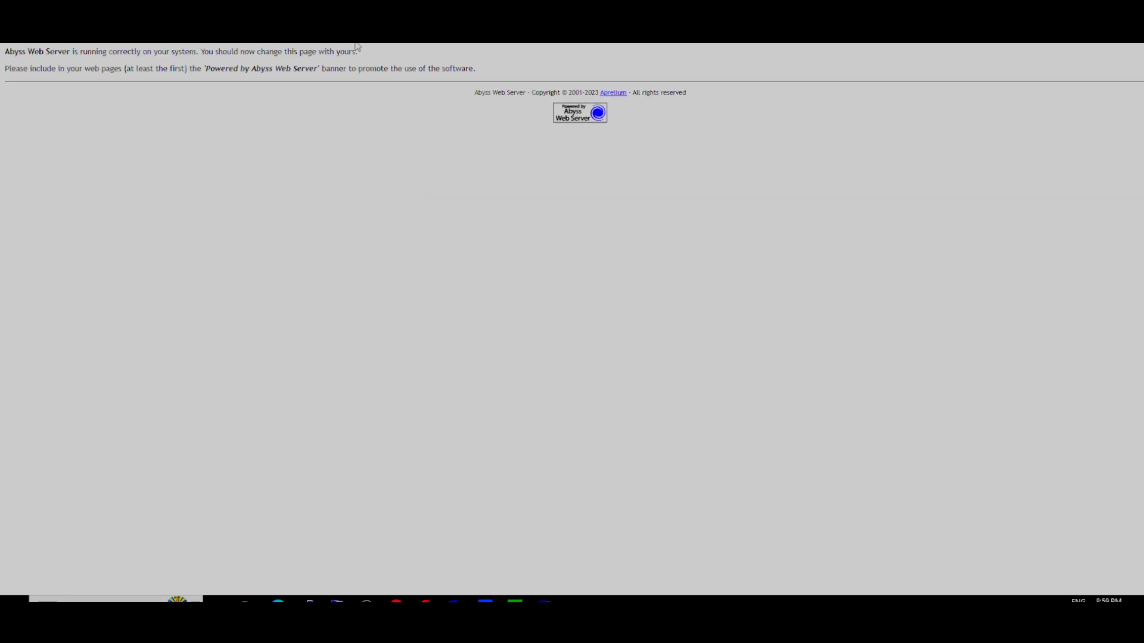
Step: Read the text of the Abyss Web Server default page served at the WebServer's public address
triple_click(604, 48)
triple_click(592, 64)
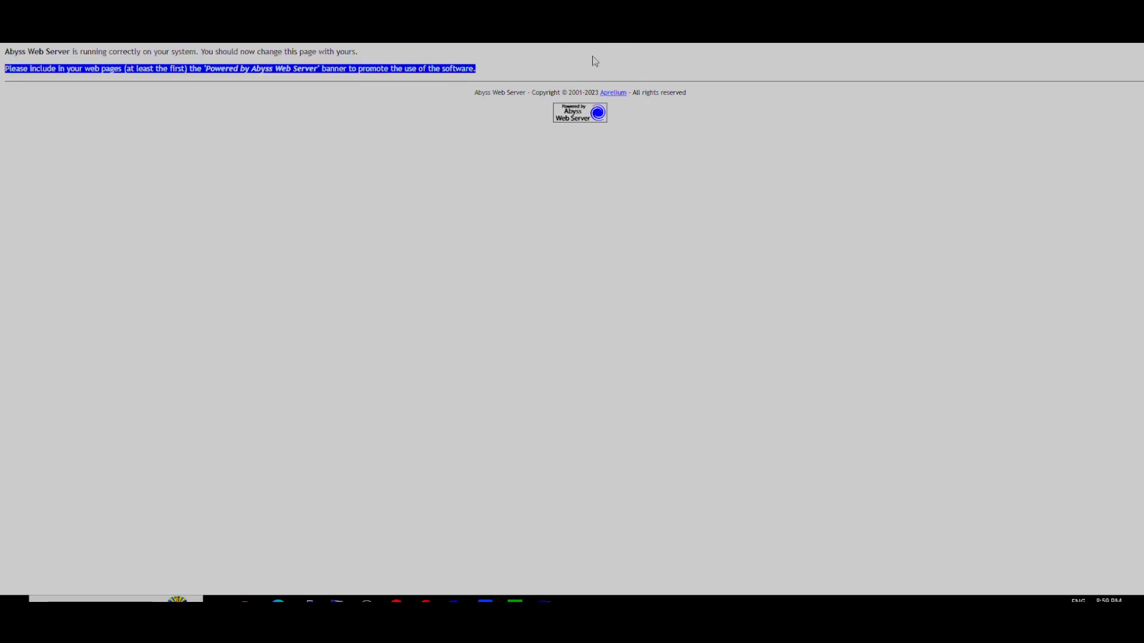
click(418, 173)
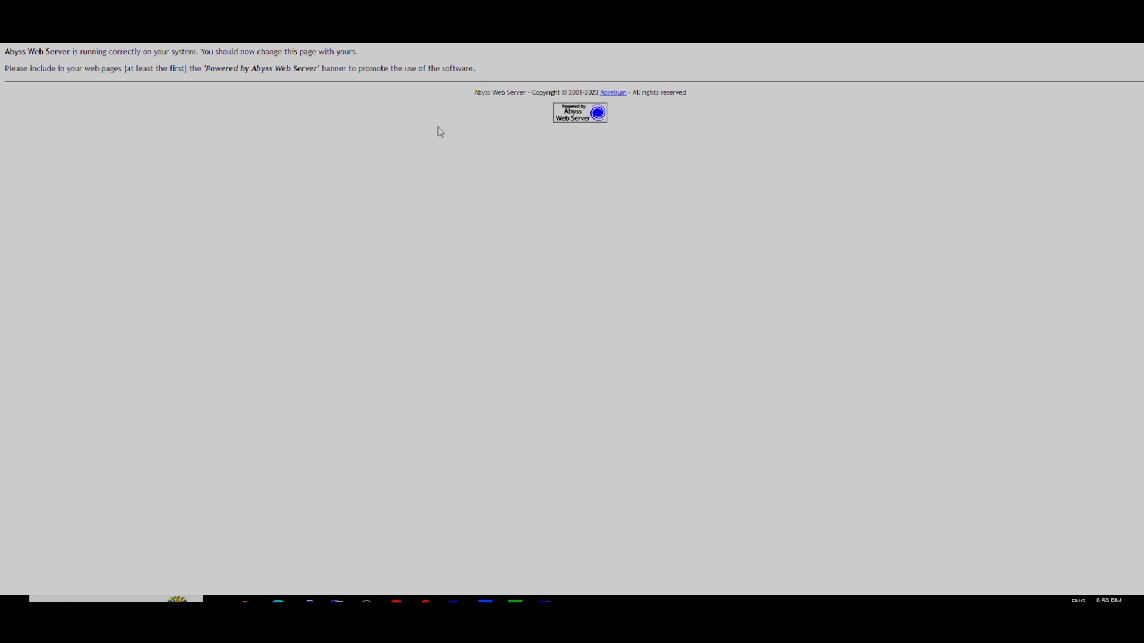
drag(299, 53, 363, 67)
click(262, 88)
click(371, 114)
drag(187, 68, 302, 68)
click(274, 90)
drag(28, 50, 773, 86)
click(664, 165)
drag(192, 68, 661, 64)
click(298, 211)
drag(119, 51, 186, 51)
click(258, 69)
drag(365, 68, 443, 68)
click(430, 163)
Step: Switch to the Visual Paradigm Online network diagram and examine the web server, file share and firewall layout
click(381, 10)
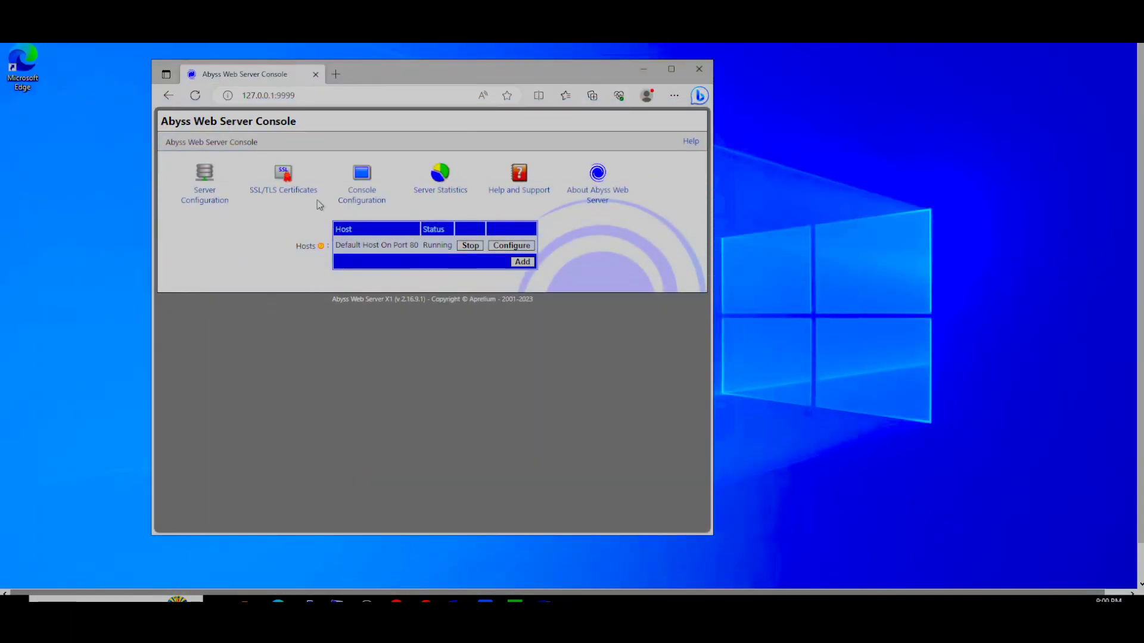
mouse_move(396, 601)
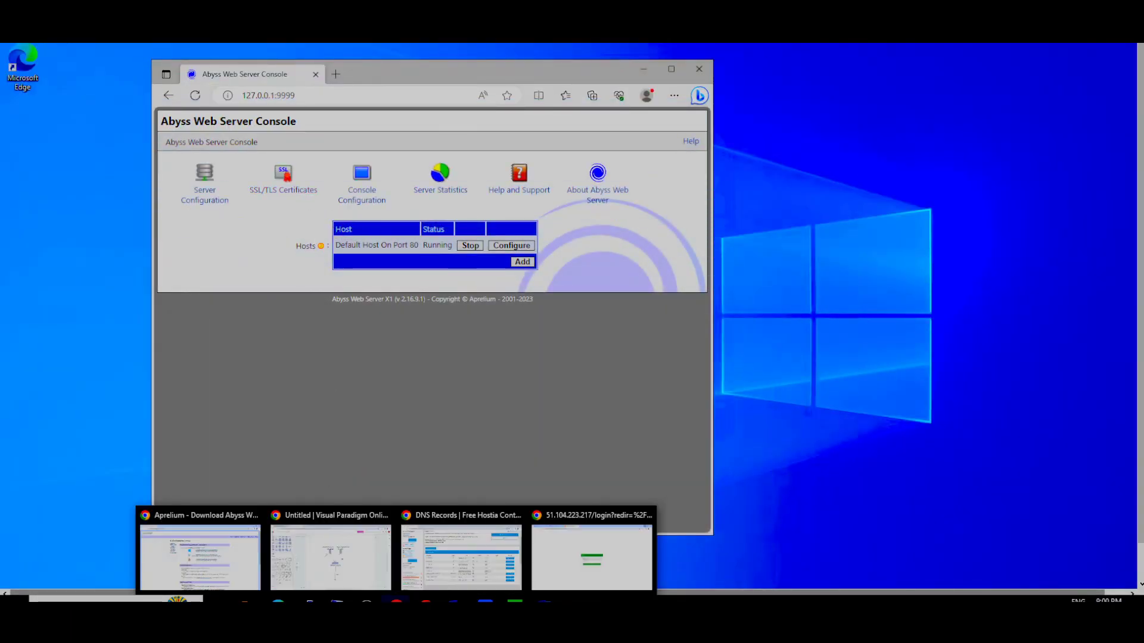
click(330, 575)
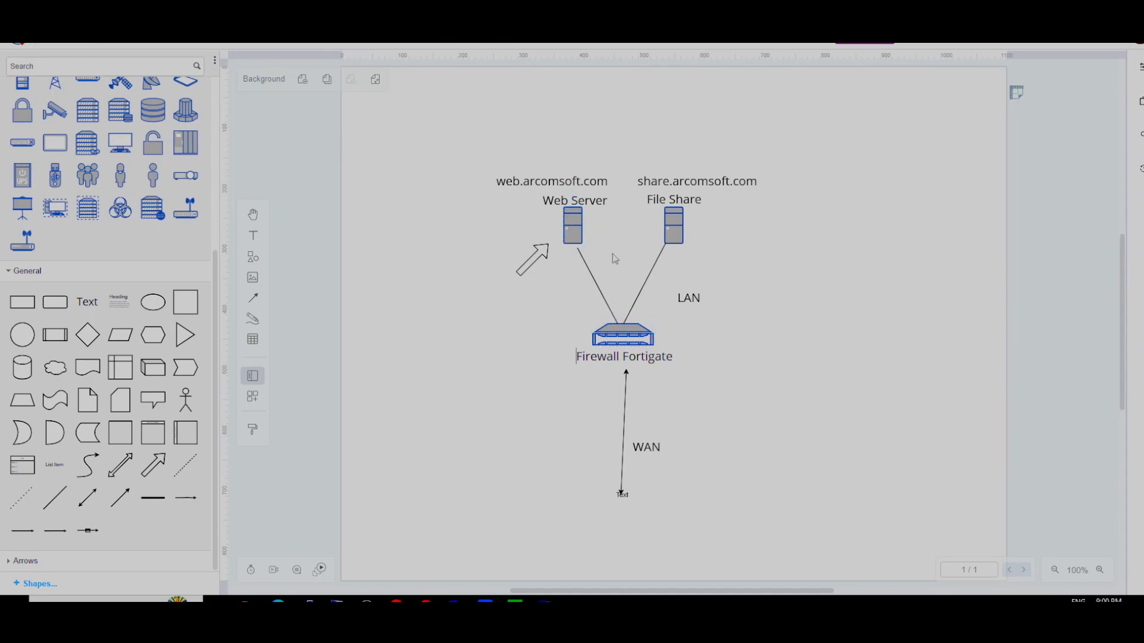
Step: Switch to the 20.68.59.0 remote desktop session and open the adapter options from its network settings
mouse_move(368, 580)
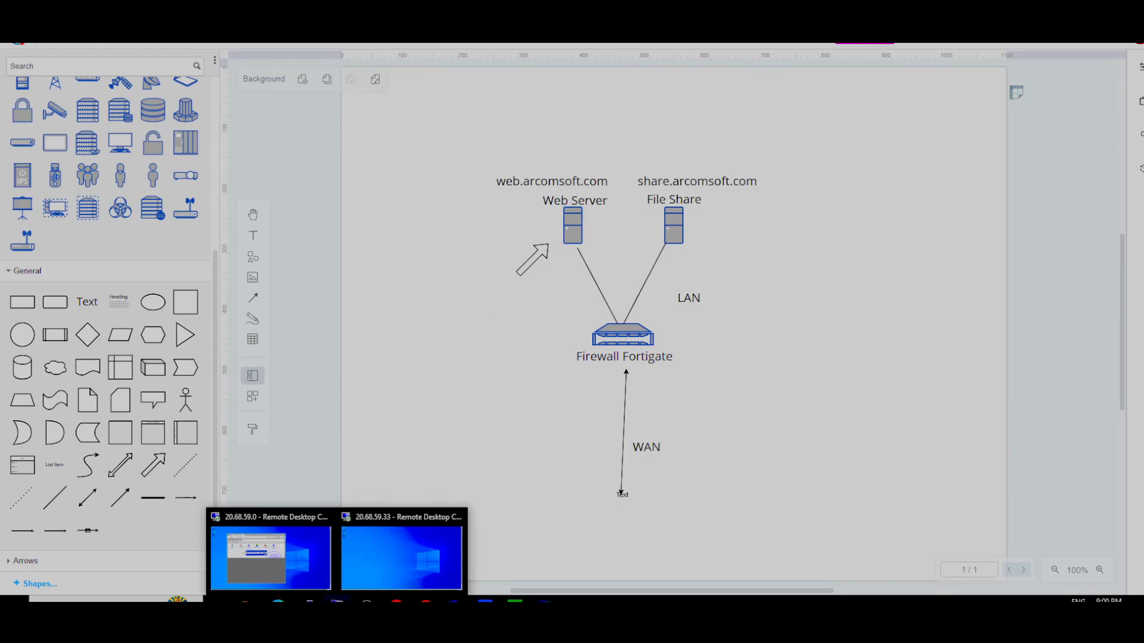
click(273, 557)
drag(1140, 383, 1139, 441)
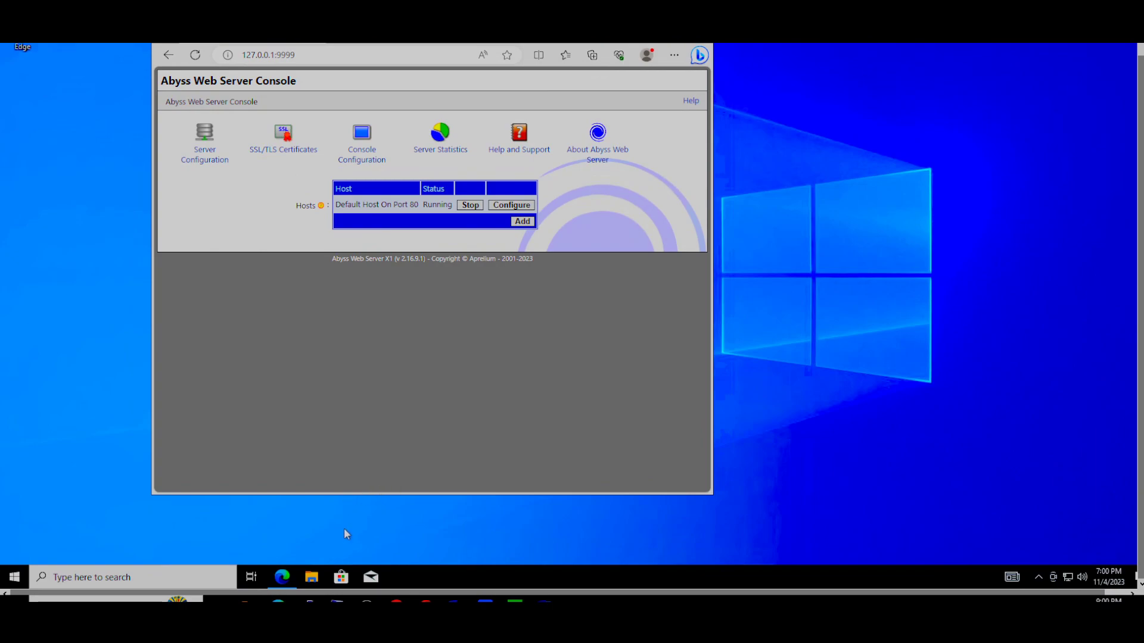
right_click(1055, 584)
click(1060, 557)
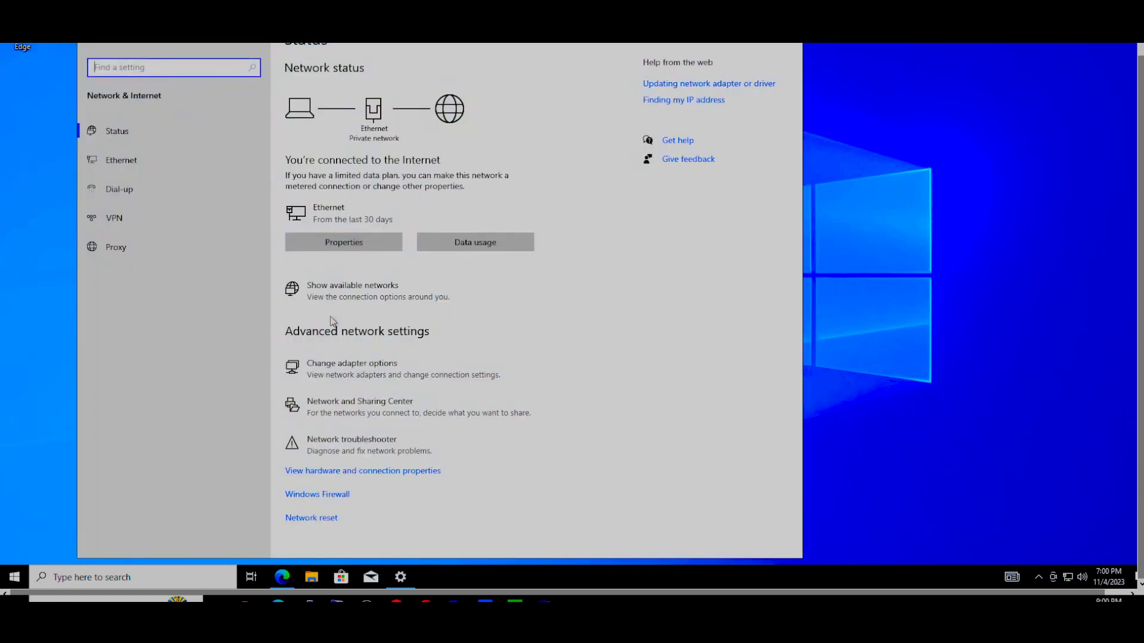
click(361, 376)
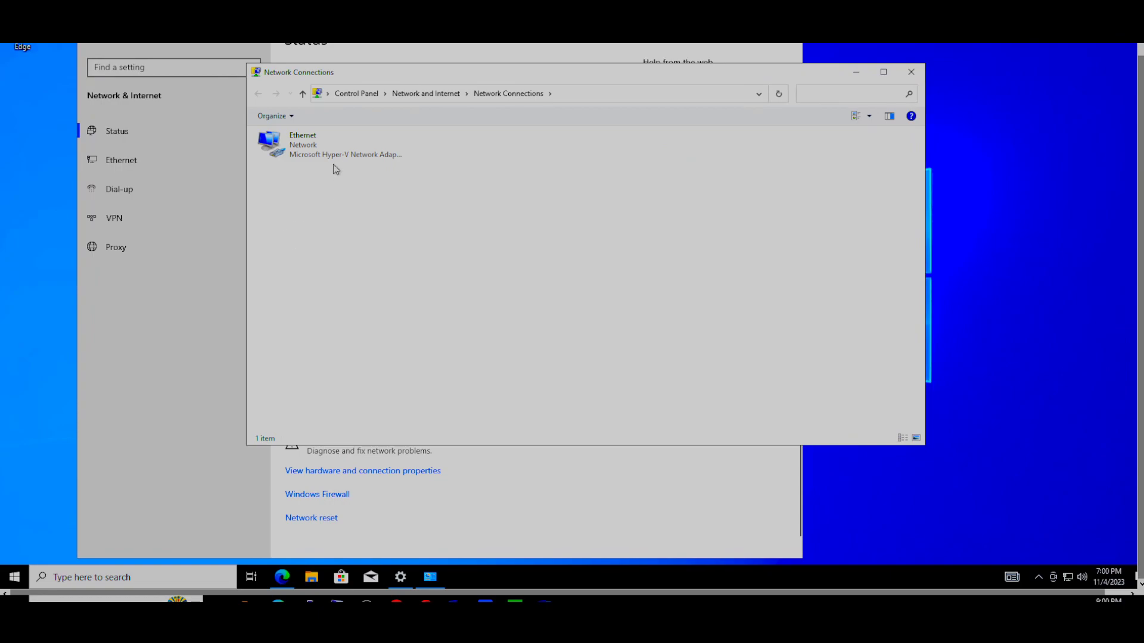
Step: Select the Ethernet adapter in Network Connections and minimize the Settings window
click(329, 153)
drag(1140, 230, 1140, 178)
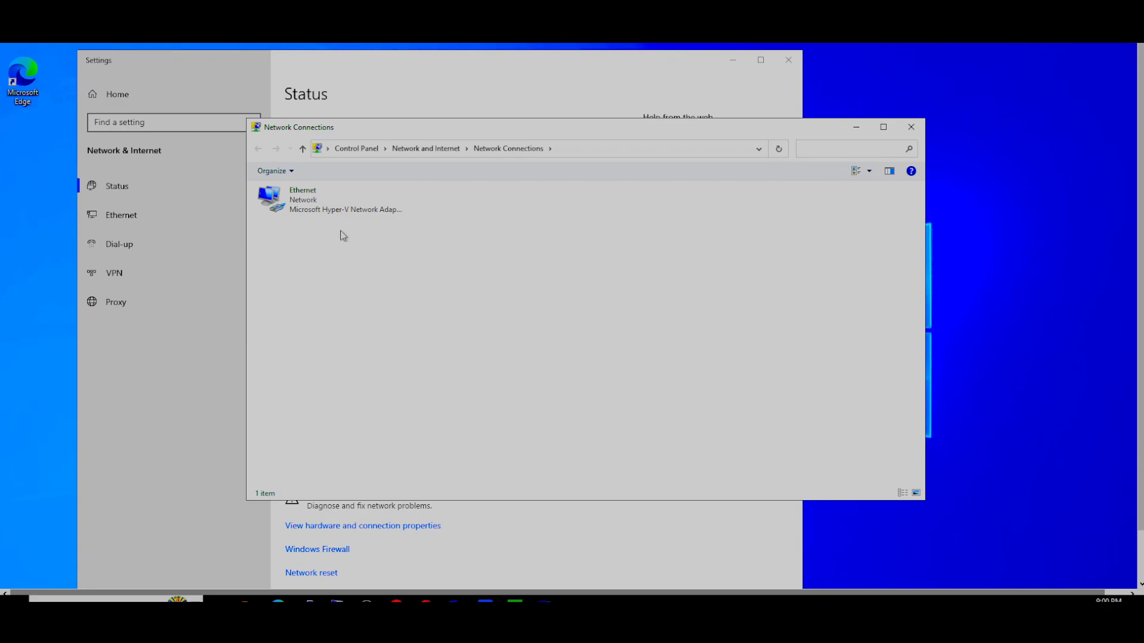
click(304, 216)
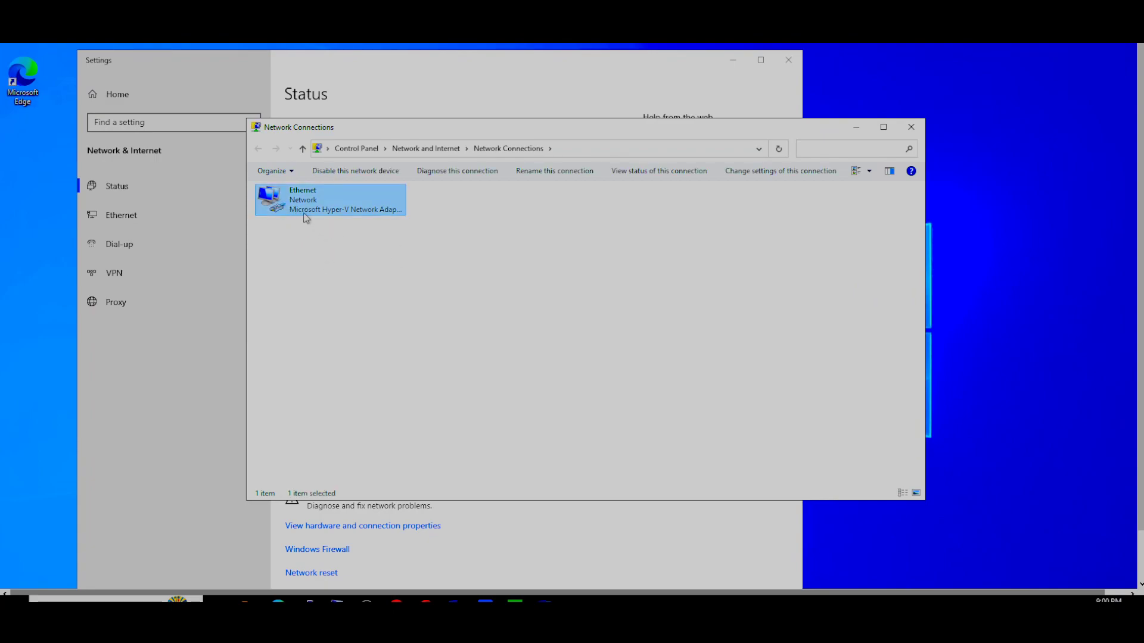
click(87, 298)
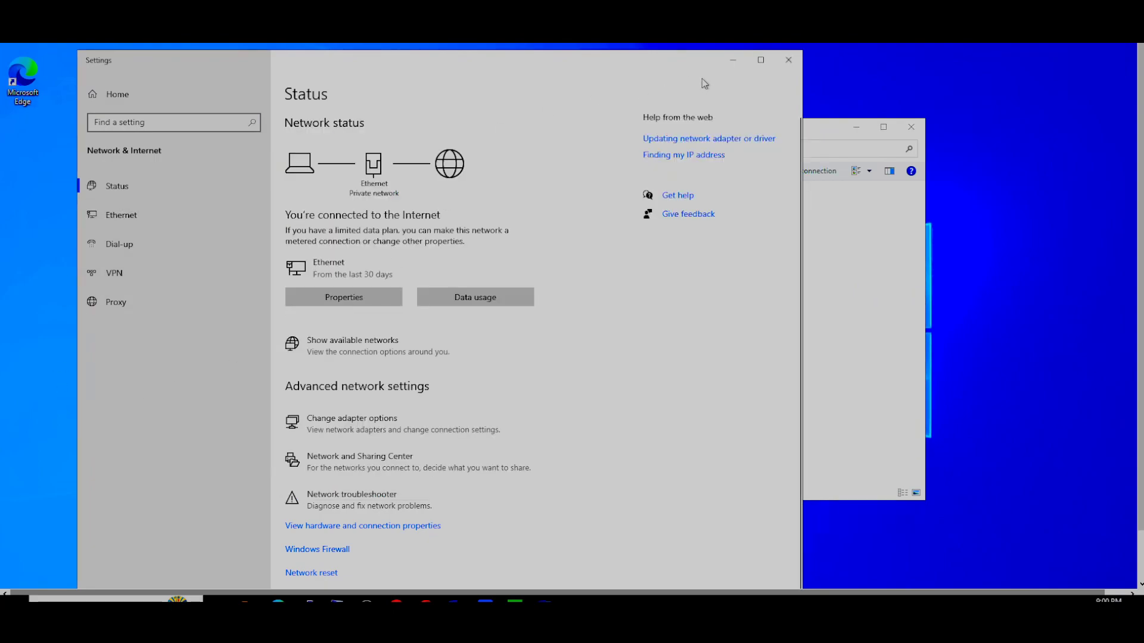
click(733, 60)
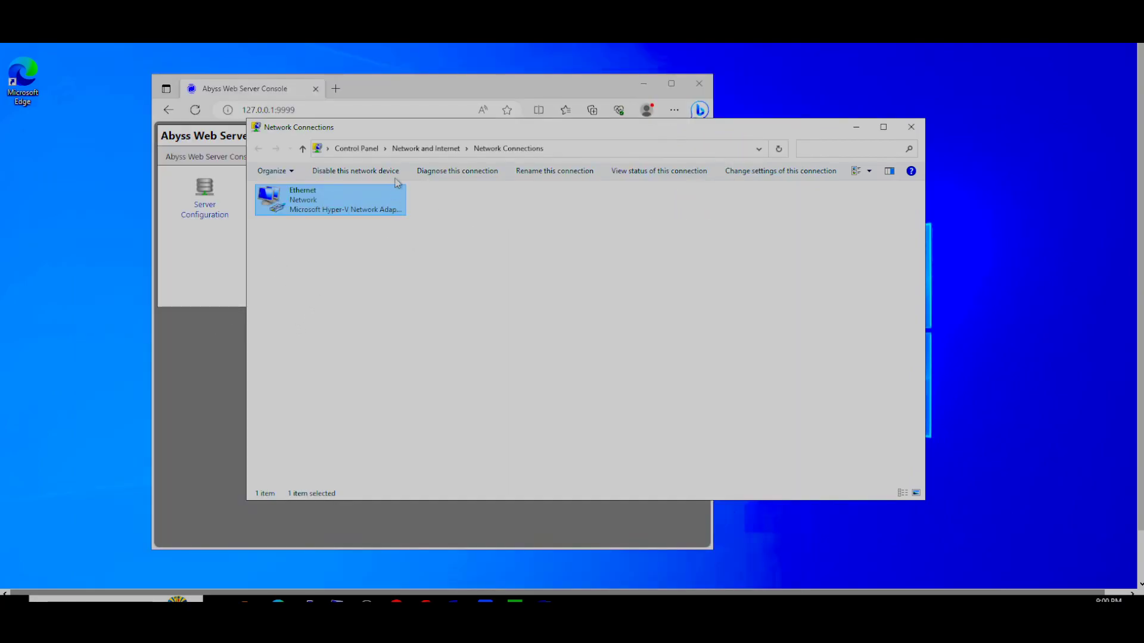
Step: Reposition and enlarge the Network Connections window in front of the Abyss Web Server Console
drag(345, 142, 189, 151)
click(178, 287)
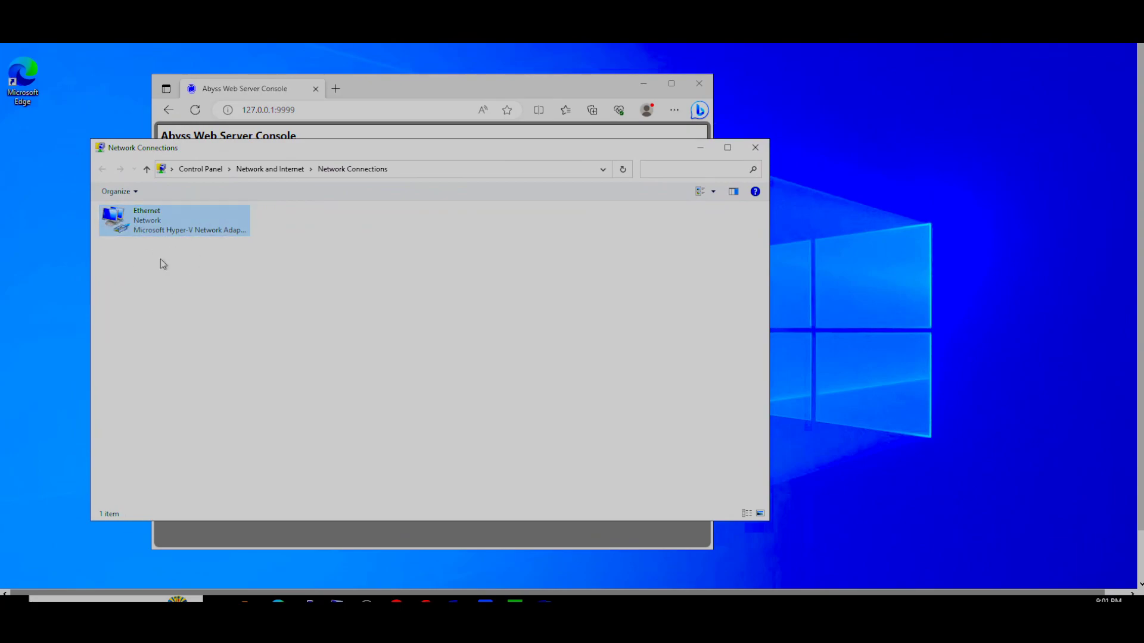
mouse_move(317, 146)
mouse_down()
mouse_move(414, 180)
mouse_move(327, 146)
mouse_up()
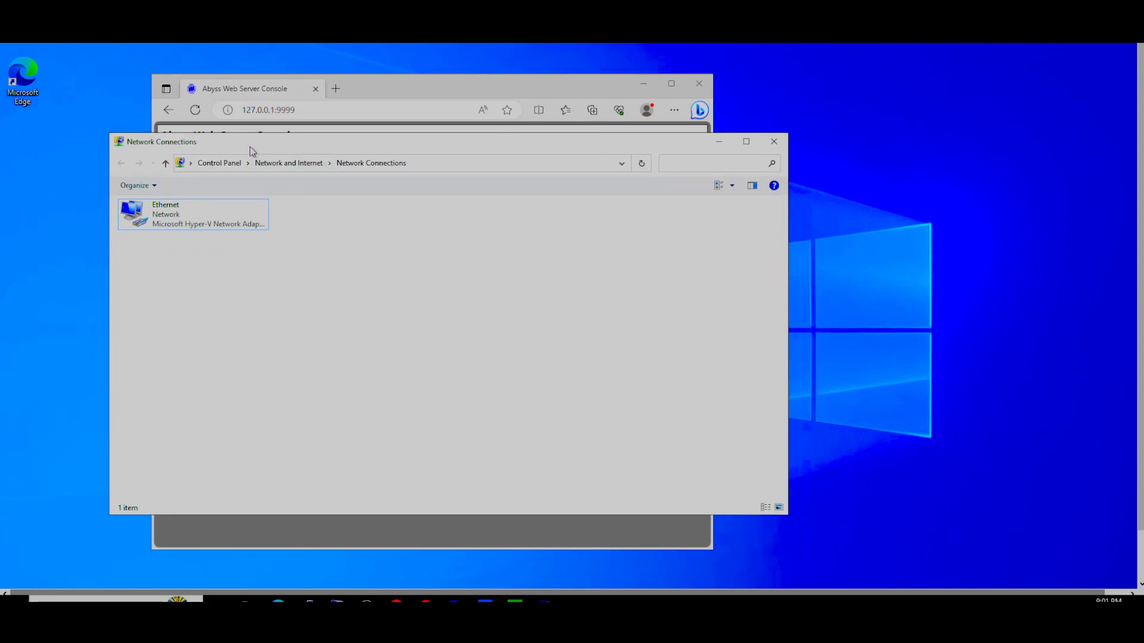
click(371, 89)
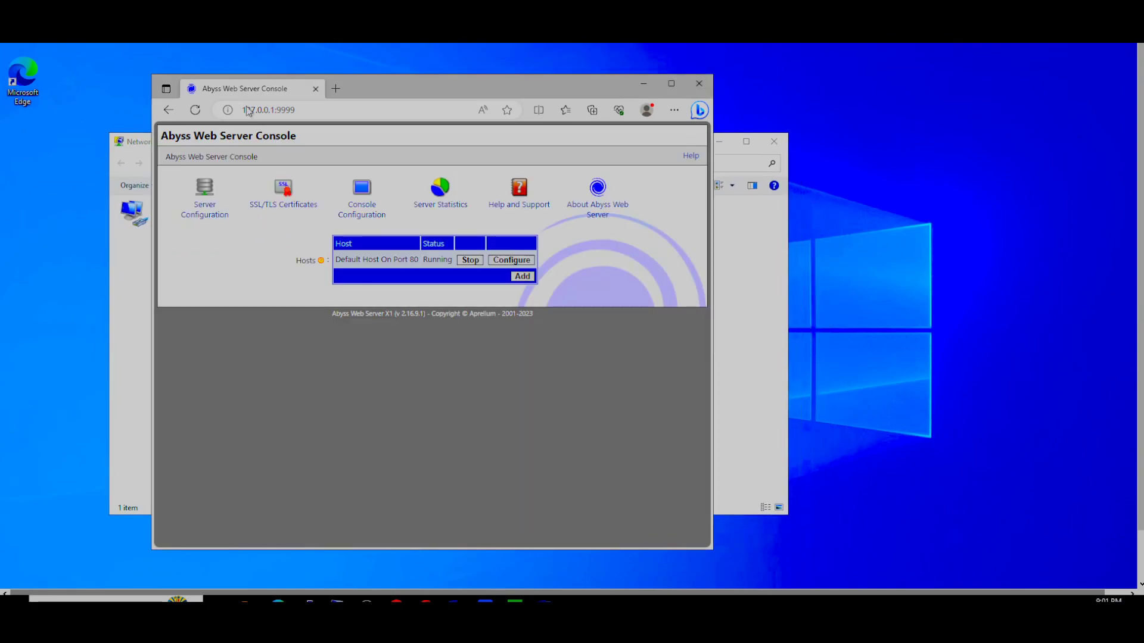
click(129, 297)
mouse_move(201, 134)
mouse_down()
mouse_move(194, 54)
mouse_move(208, 101)
mouse_move(194, 126)
mouse_up()
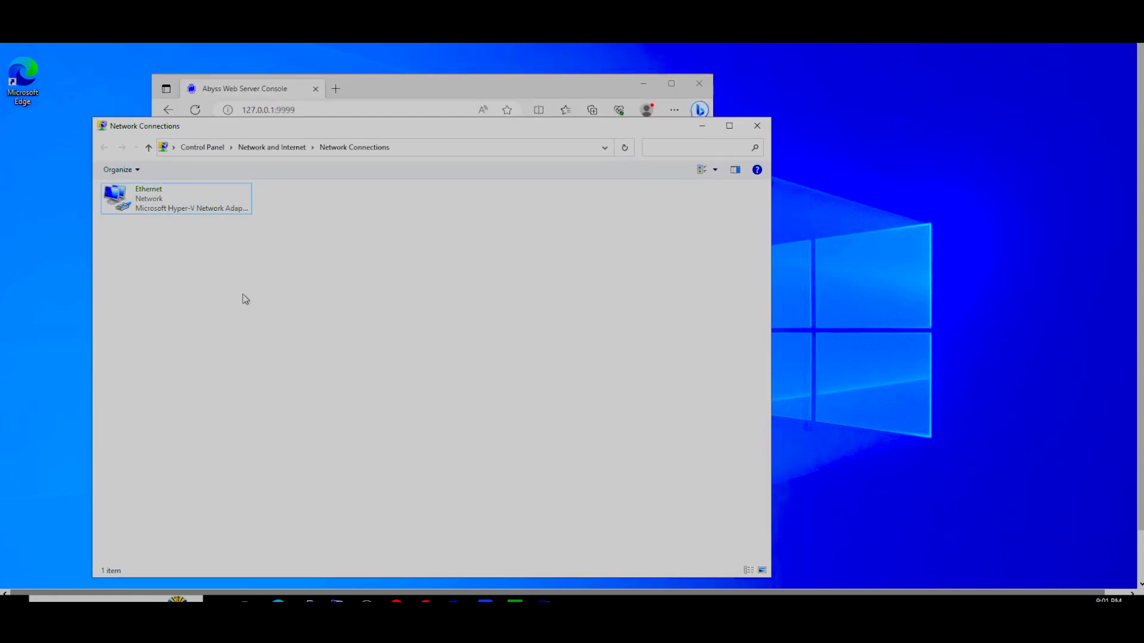
click(134, 205)
Step: Switch to the Visual Paradigm Online network diagram and review the FortiGate firewall's LAN and WAN connections
mouse_move(396, 601)
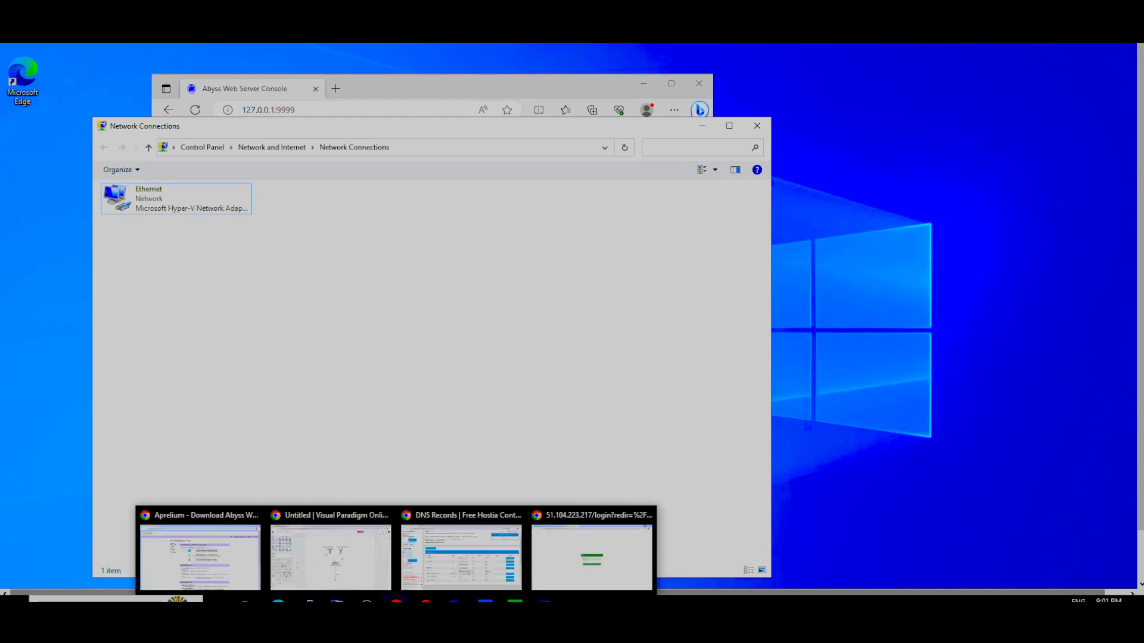
click(354, 572)
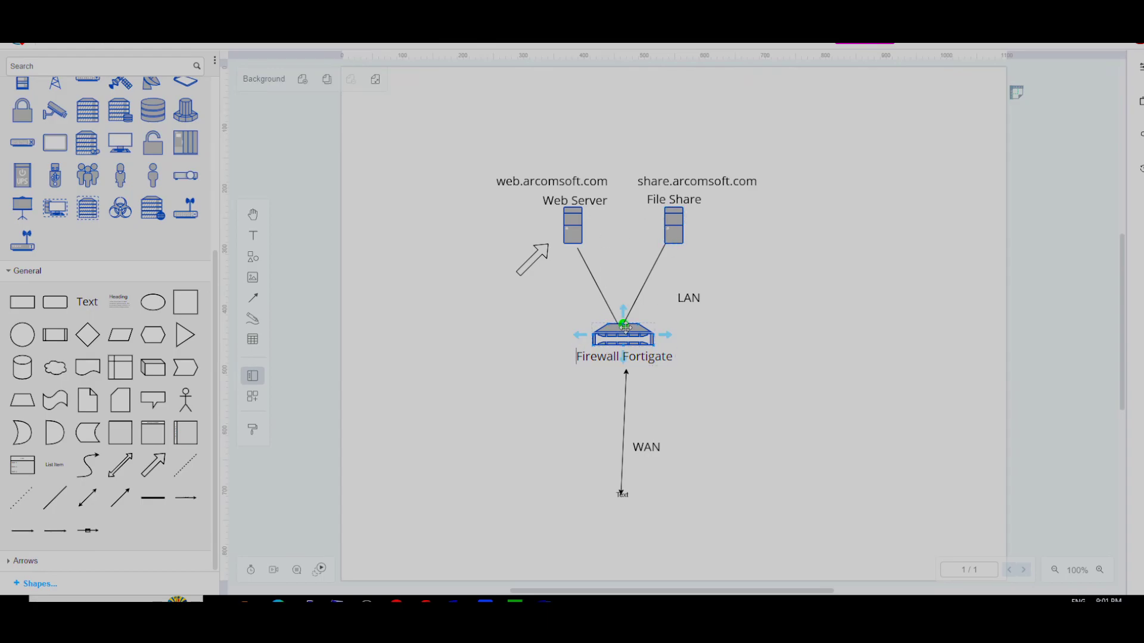
Step: Switch to the FortiGate login page, sign in as fortigate with the account password, and postpone the remaining setup
mouse_move(396, 602)
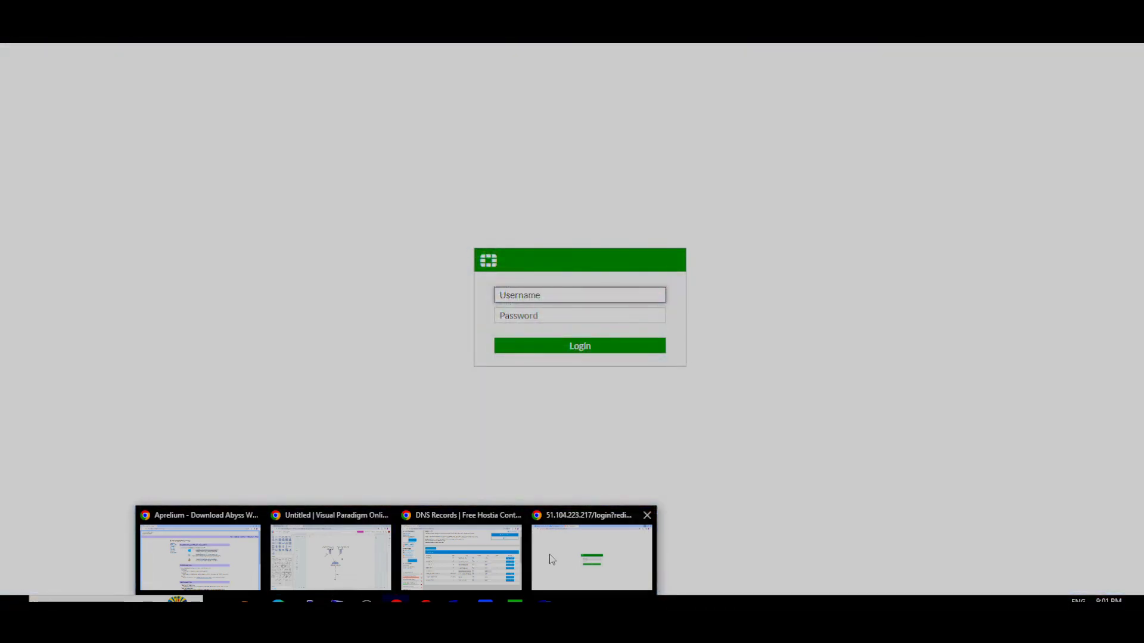
click(549, 556)
text(fortigate)
key(Tab)
text(••)
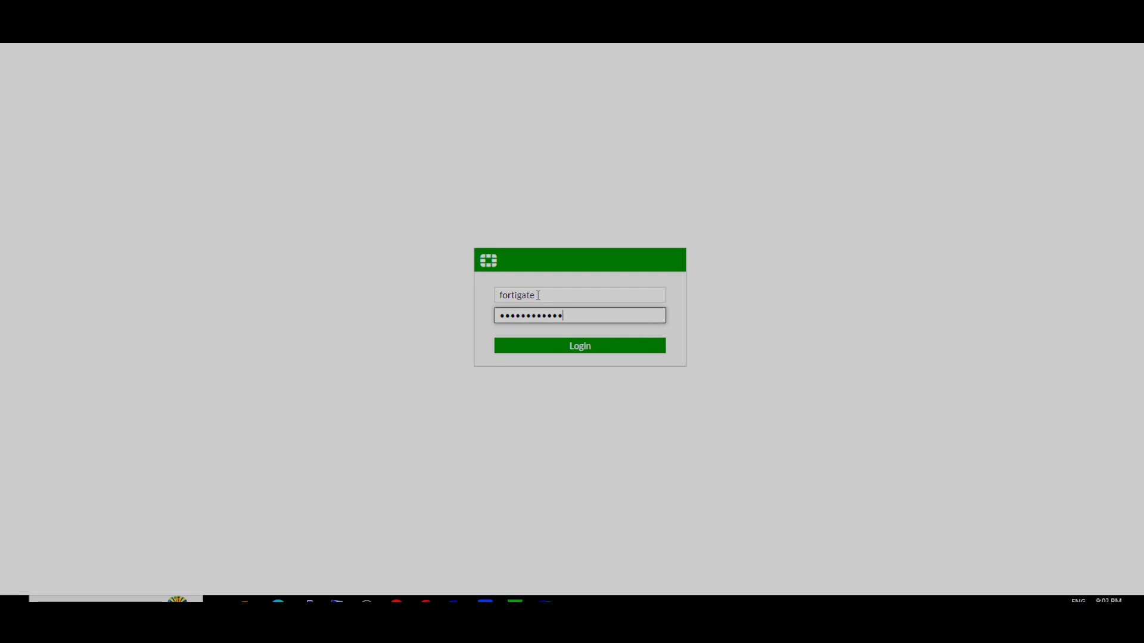
key(Return)
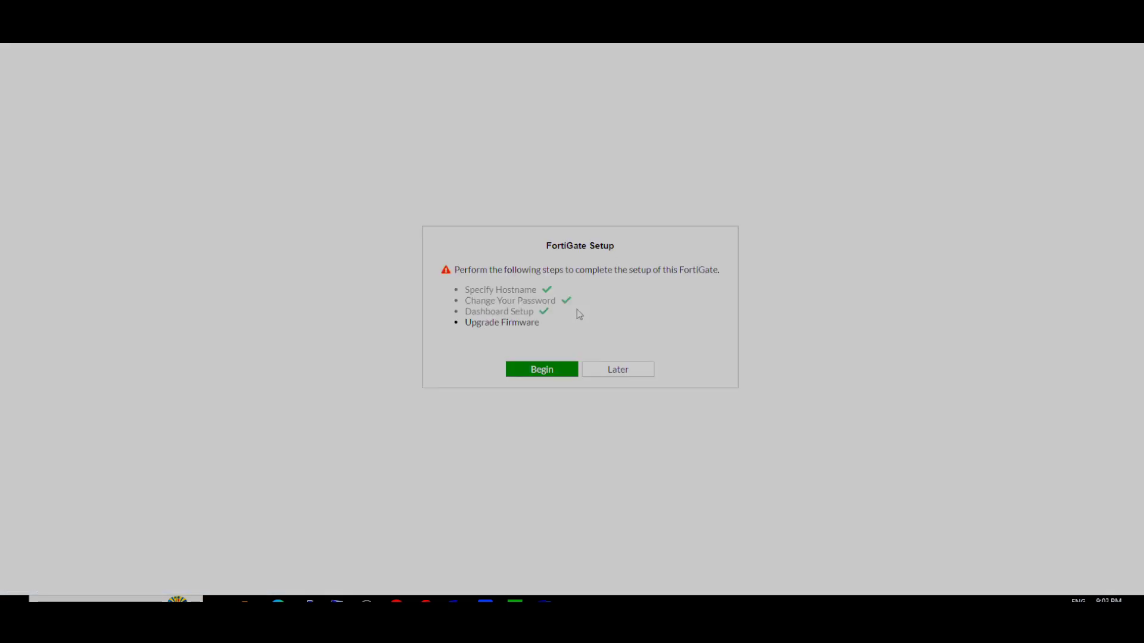
click(645, 364)
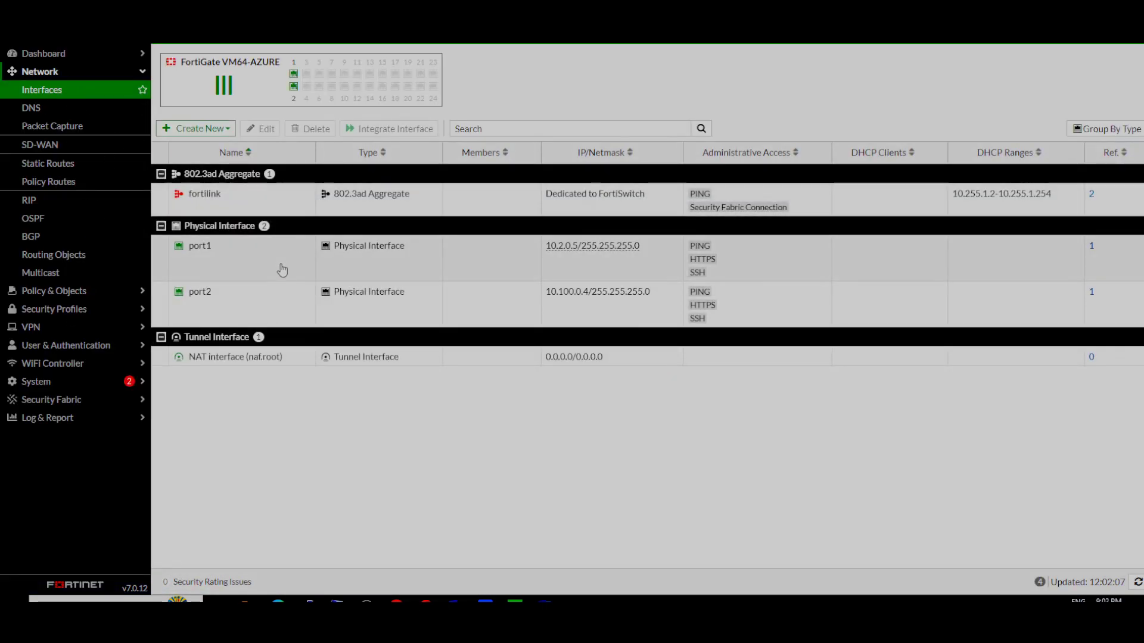
Step: Open the physical interface port1 for editing and set its role to WAN
click(249, 305)
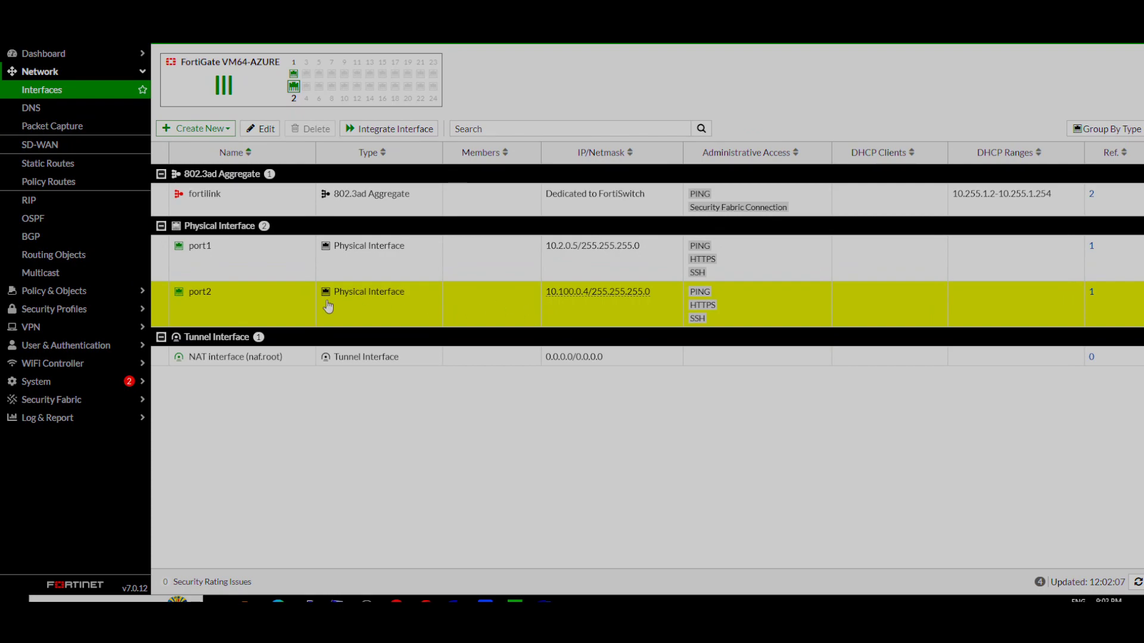
click(245, 271)
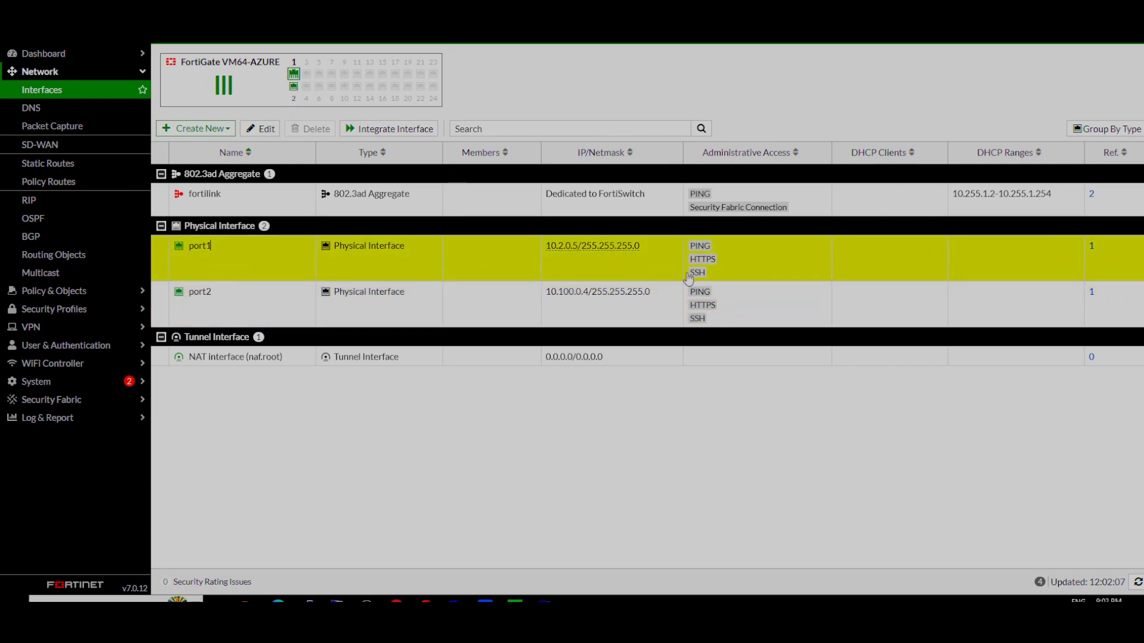
click(252, 300)
click(242, 248)
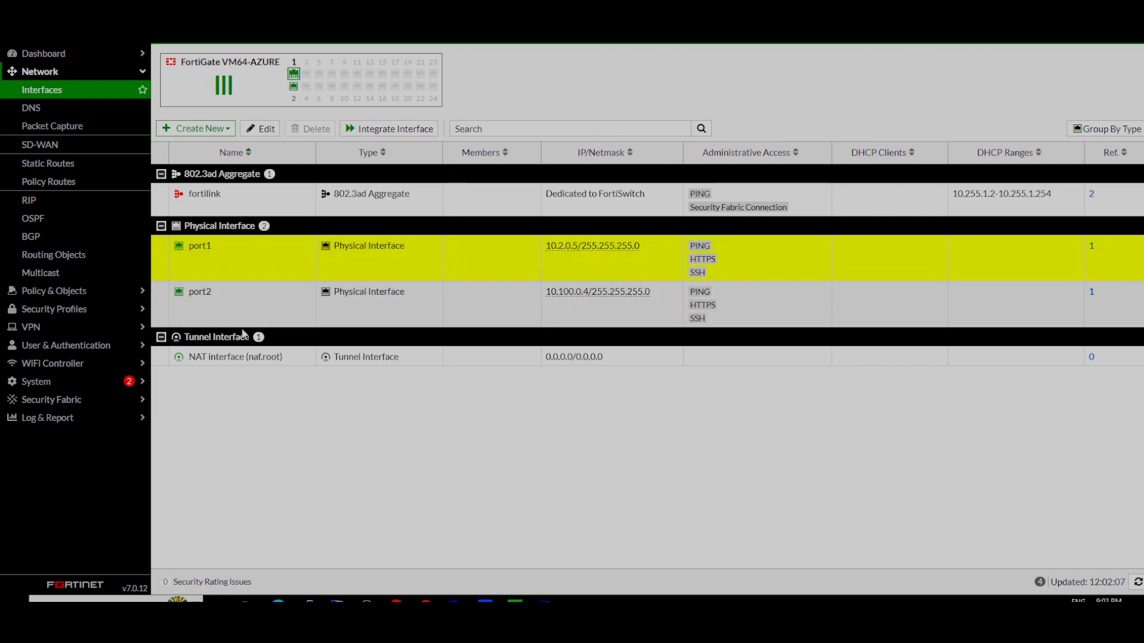
right_click(240, 290)
click(269, 285)
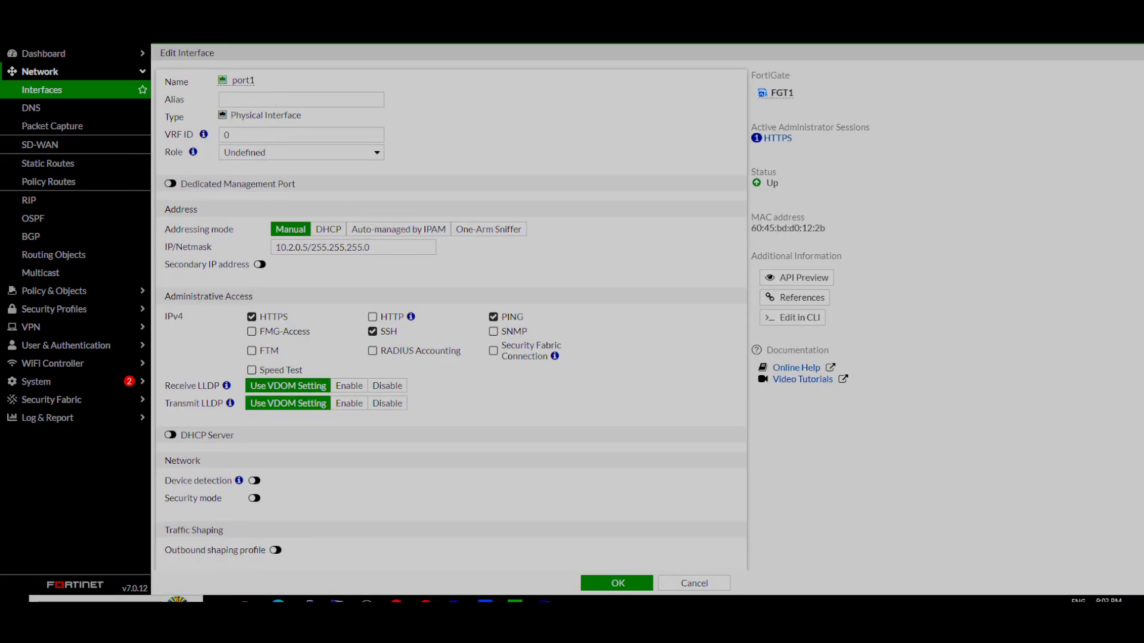
click(301, 152)
click(268, 179)
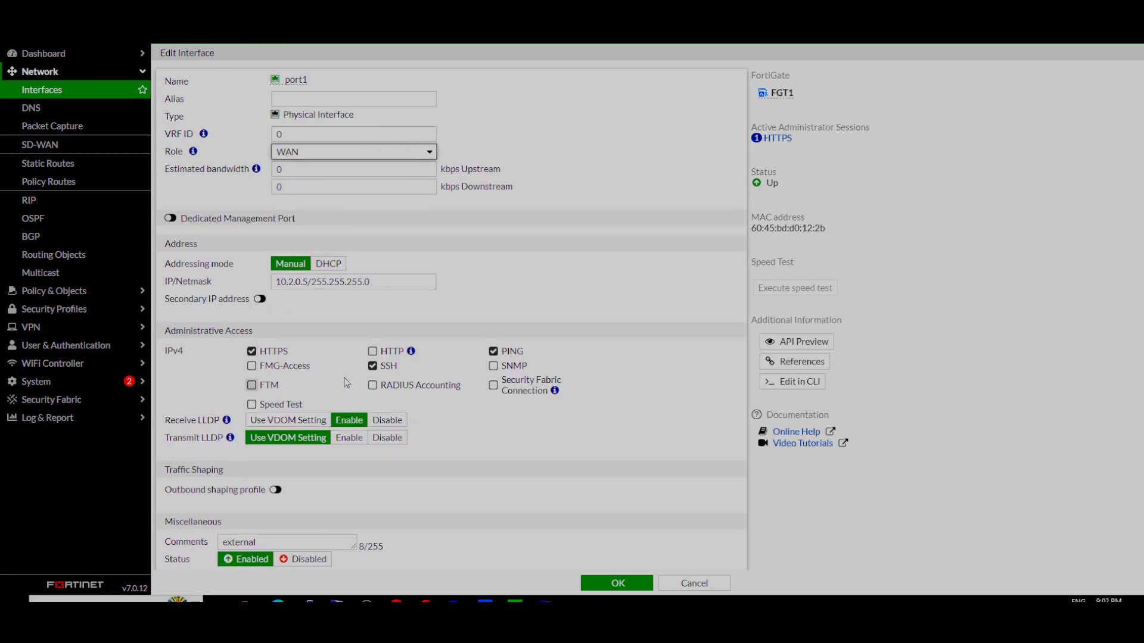
Step: Disable both Receive LLDP and Transmit LLDP on the port1 interface
scroll(251, 386, down, 1)
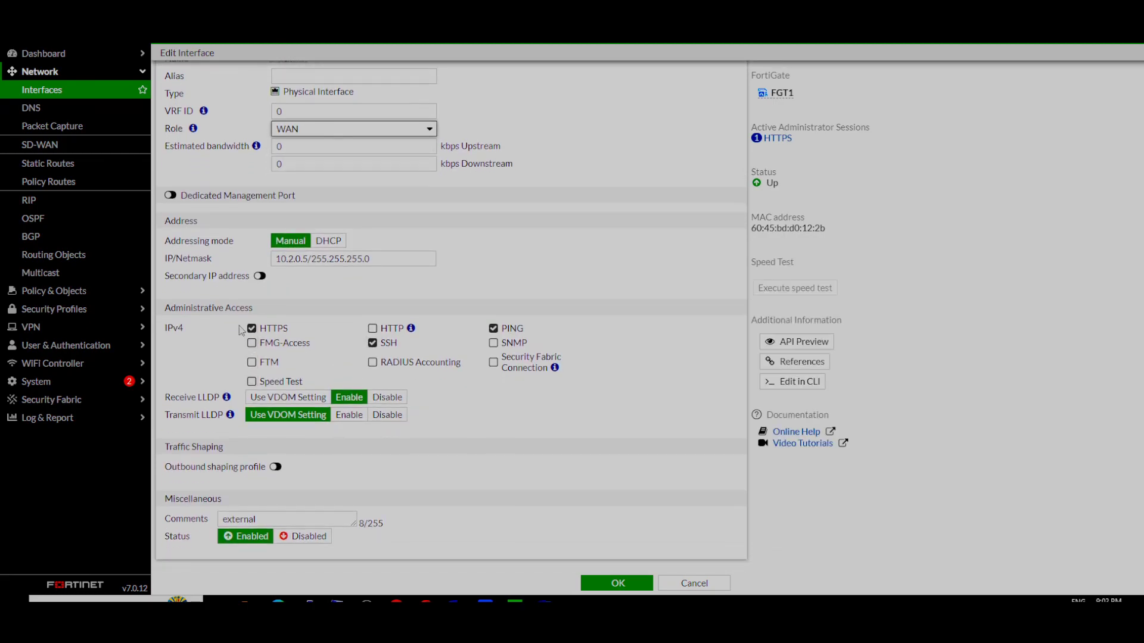
click(393, 400)
click(387, 414)
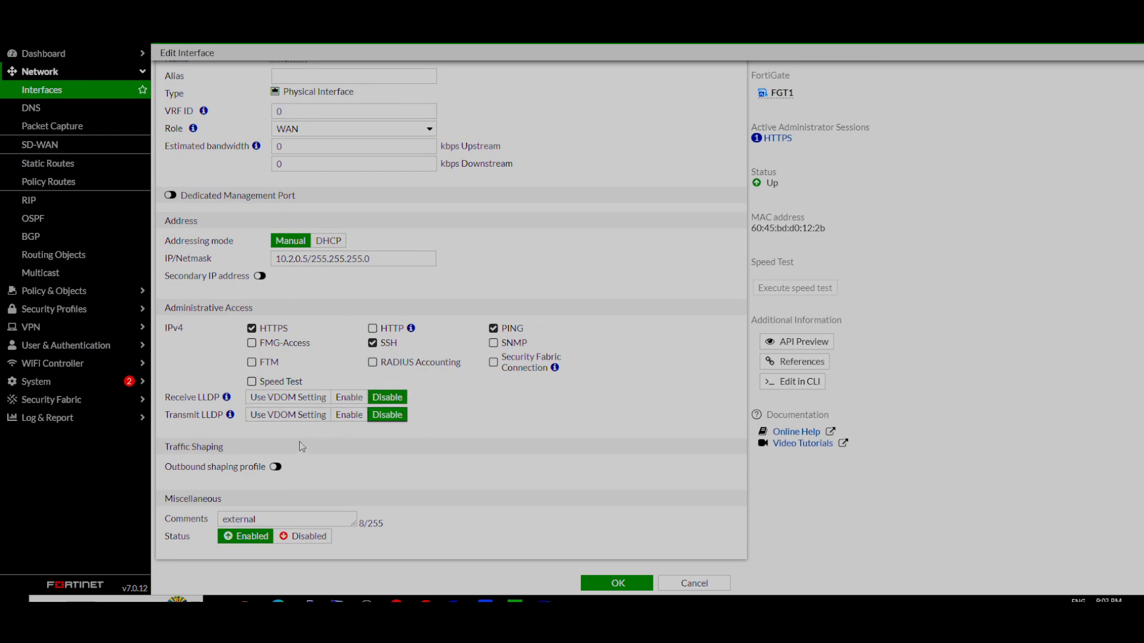
Step: Give port1 the alias WAN and save the interface settings
scroll(358, 297, up, 1)
mouse_move(256, 170)
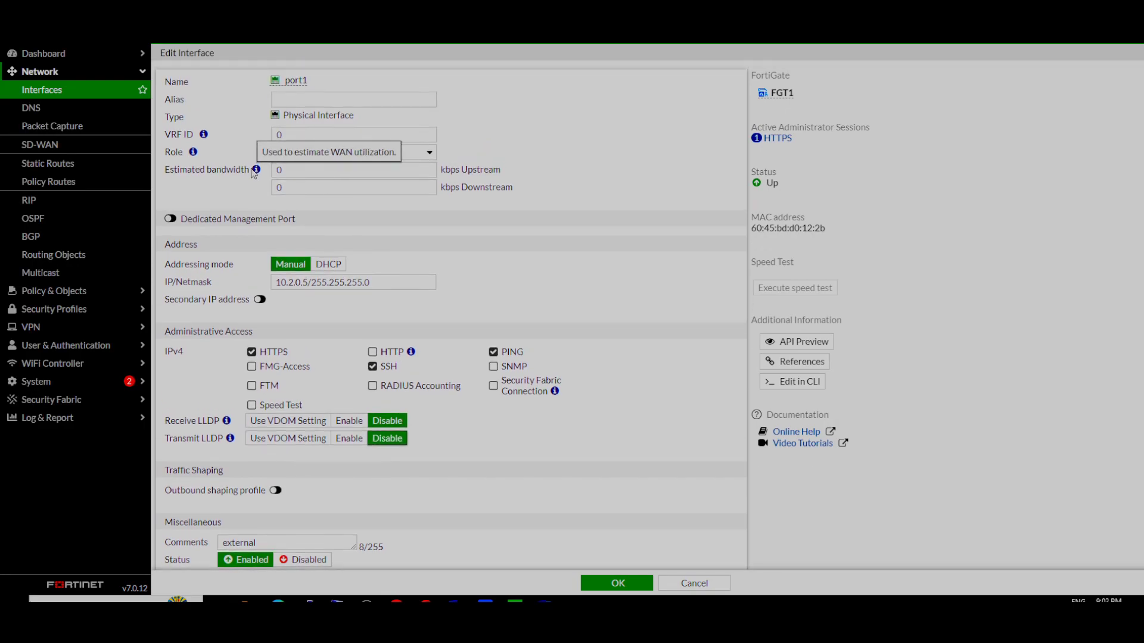
click(300, 99)
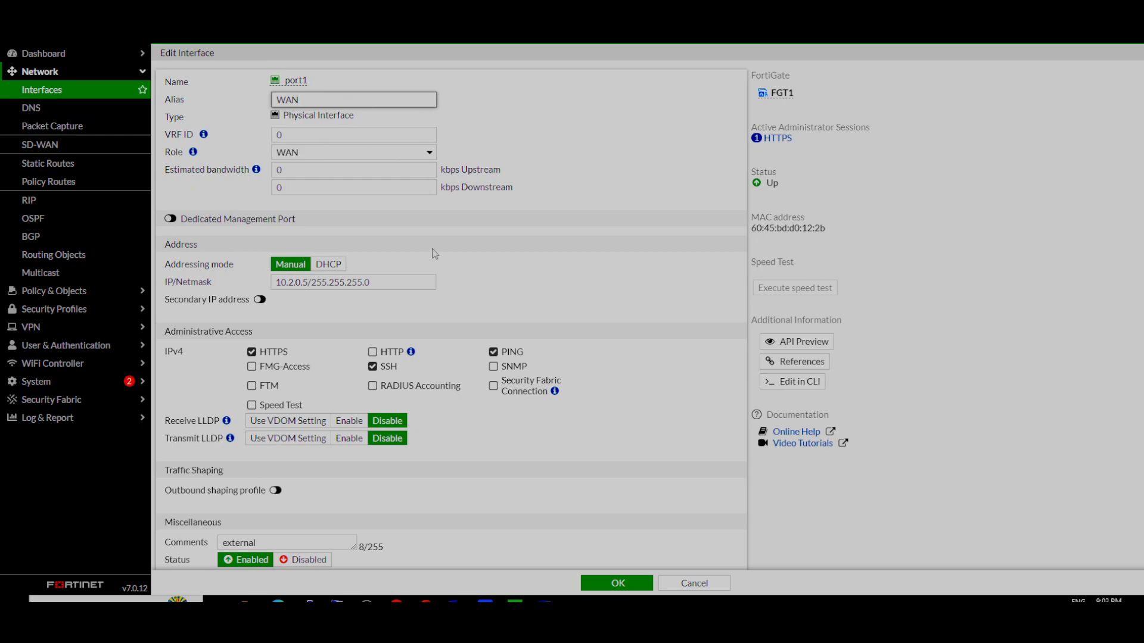
scroll(440, 369, down, 1)
scroll(441, 322, up, 1)
scroll(439, 292, down, 1)
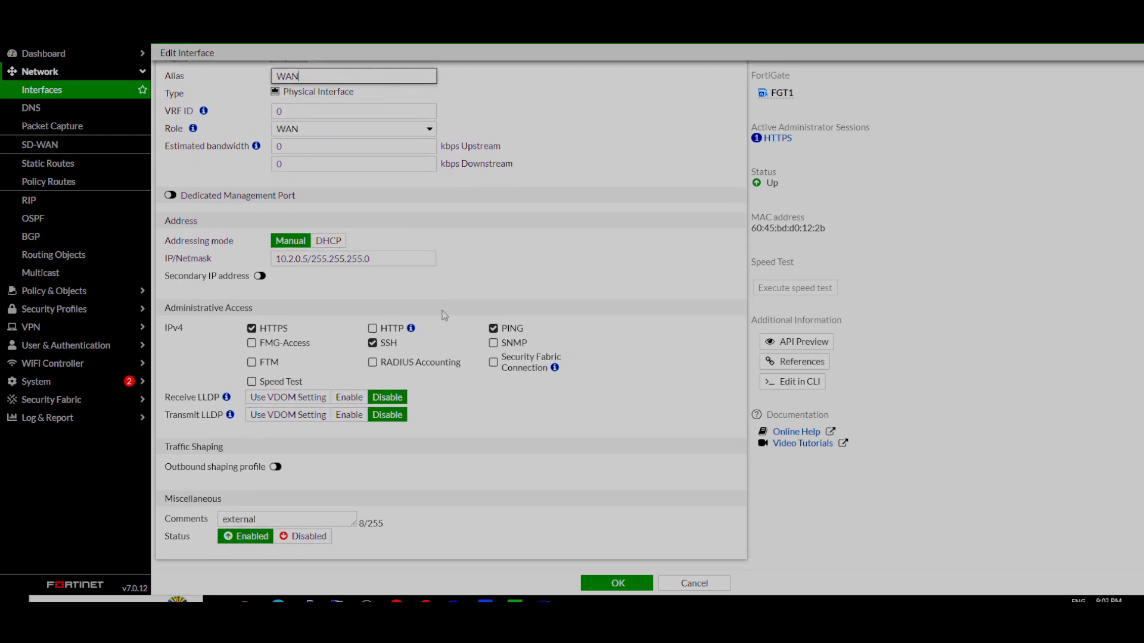
click(618, 583)
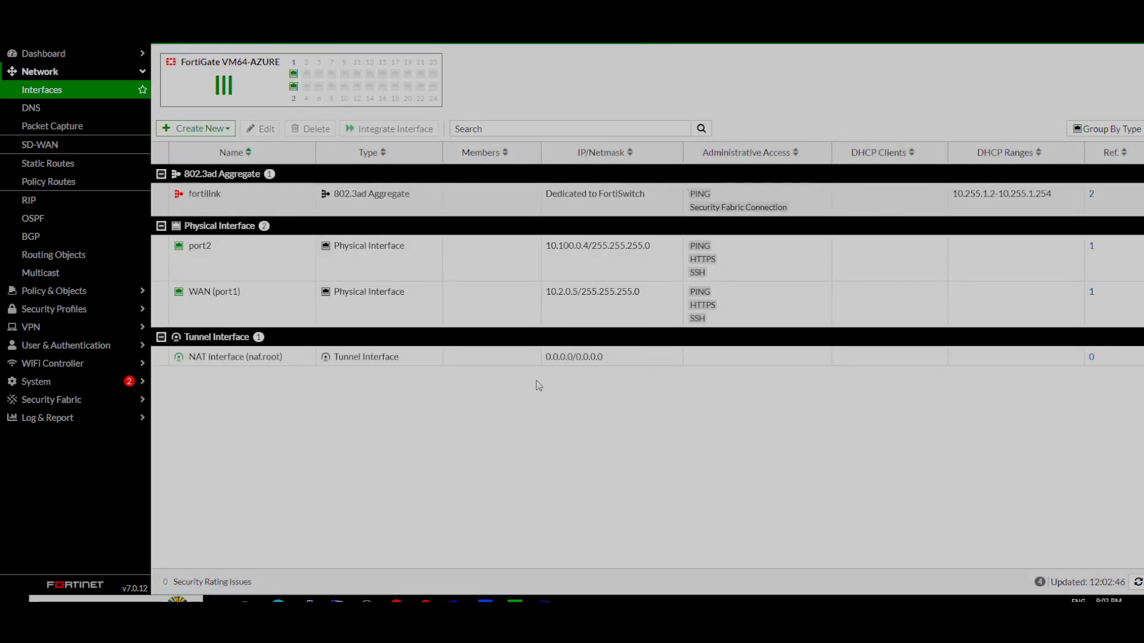
Step: Open the physical interface port2 for editing and set both its role and its alias to LAN
right_click(244, 254)
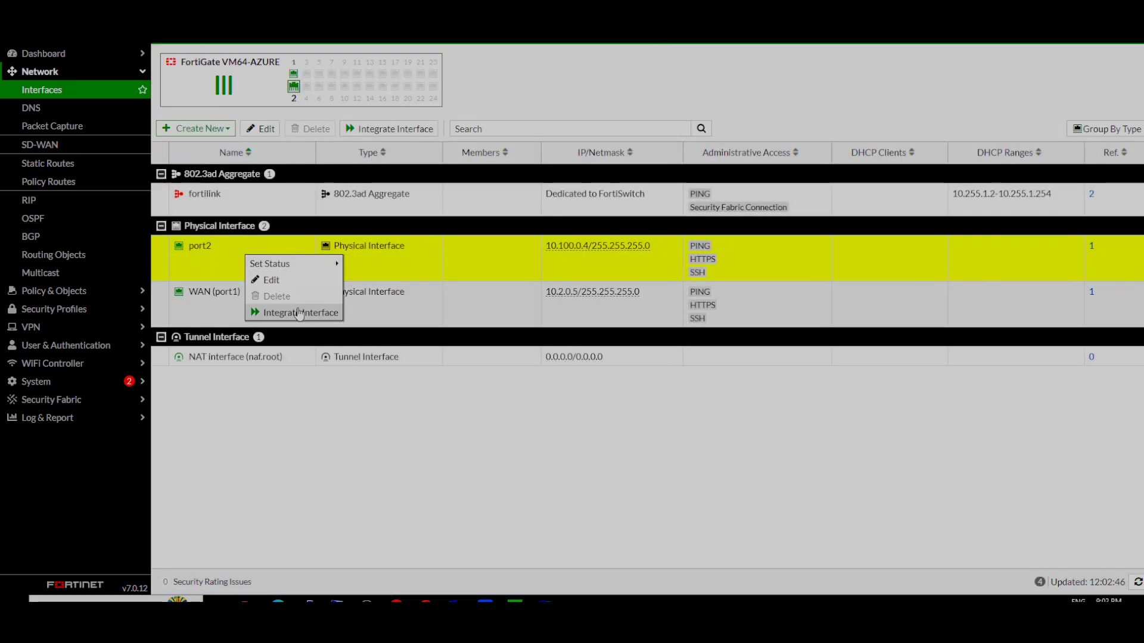
click(283, 280)
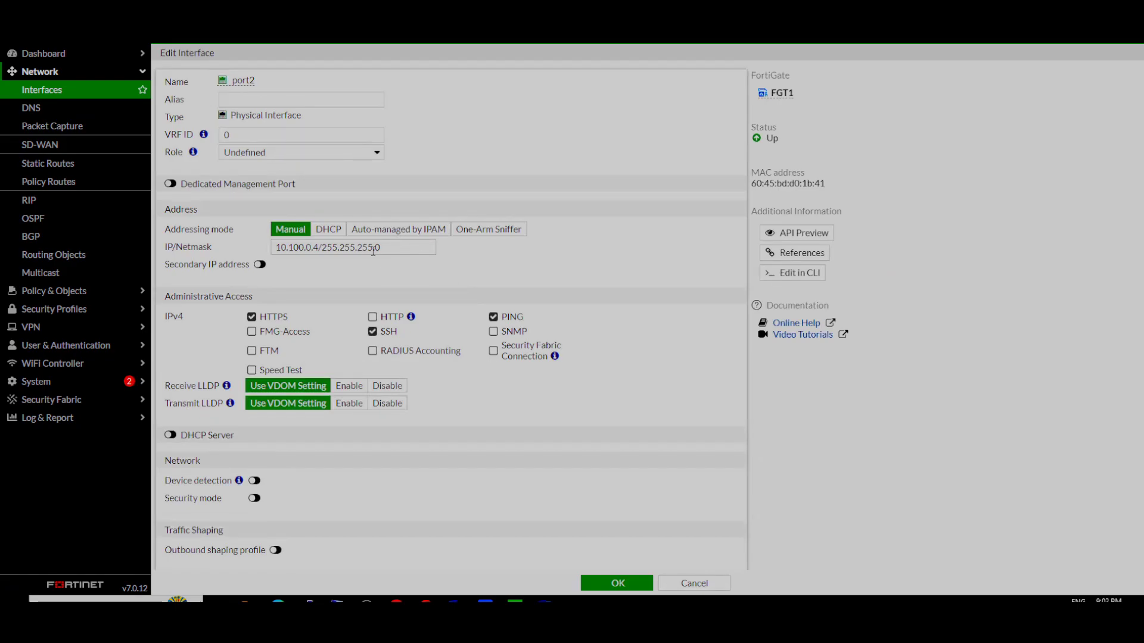
click(286, 153)
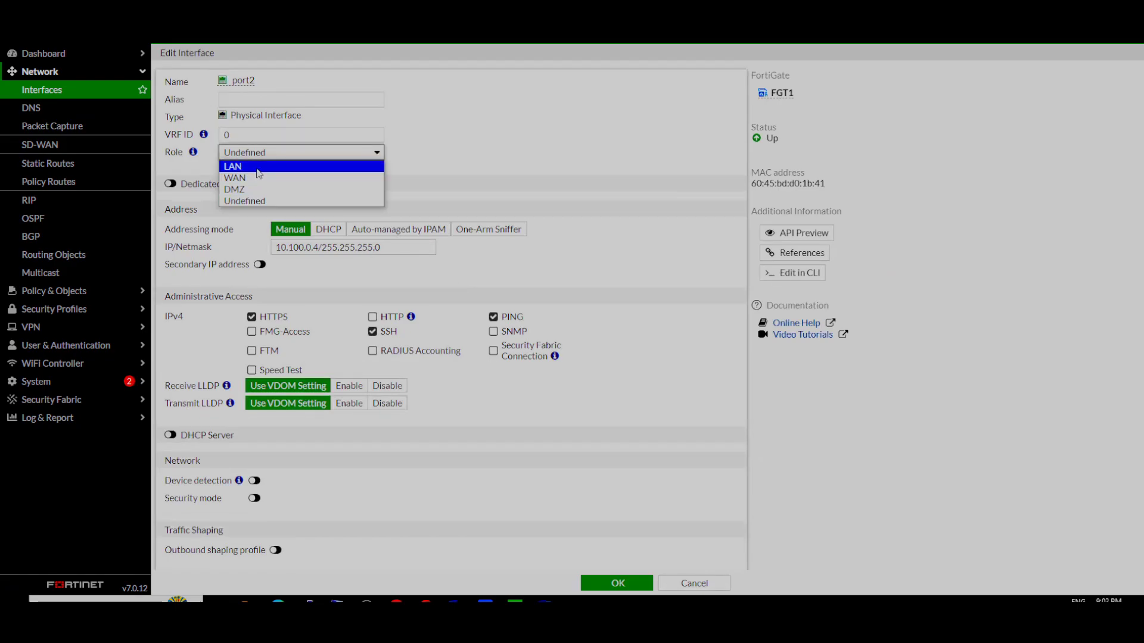
click(259, 163)
click(247, 99)
text(LAN)
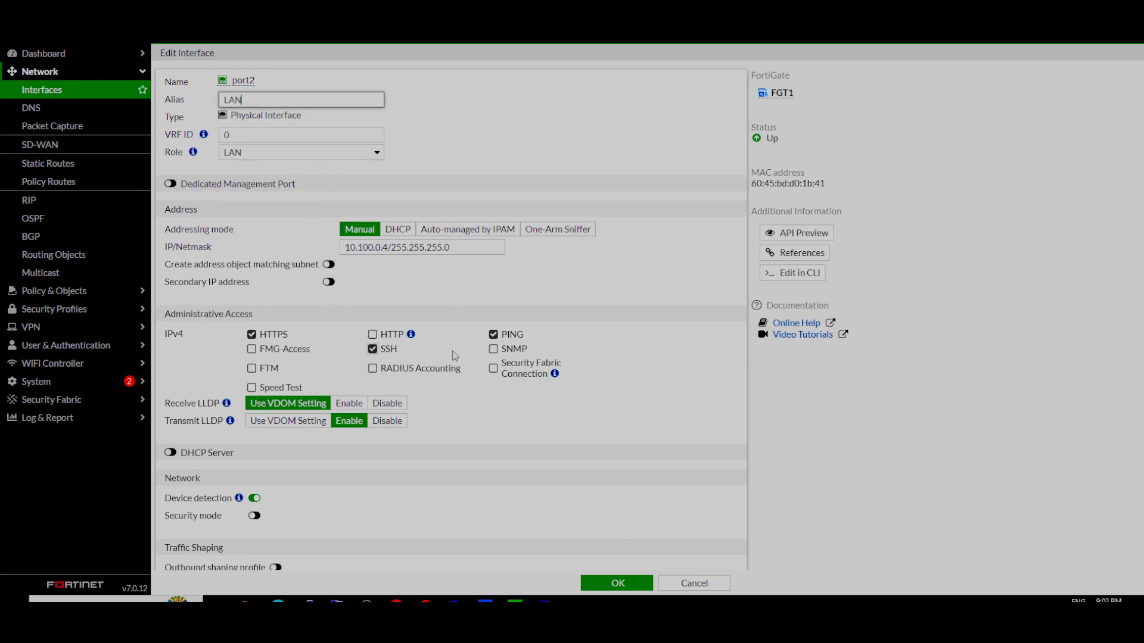
Step: Remove HTTPS and SSH administrative access from port2 and disable its Receive LLDP and Transmit LLDP
scroll(230, 363, down, 2)
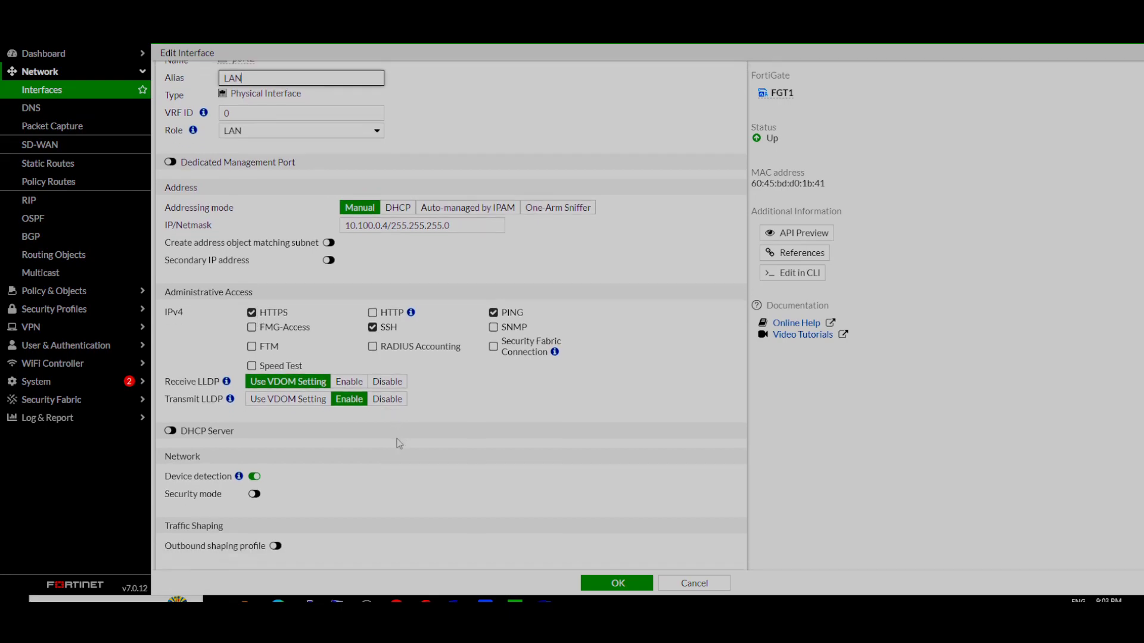
scroll(242, 356, up, 2)
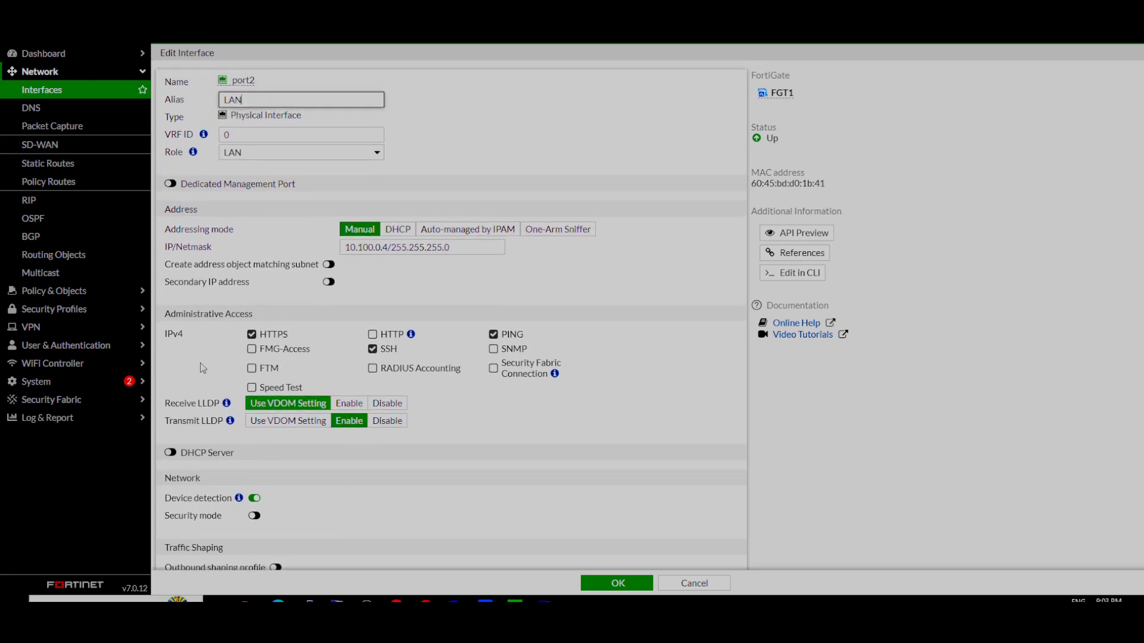
click(252, 335)
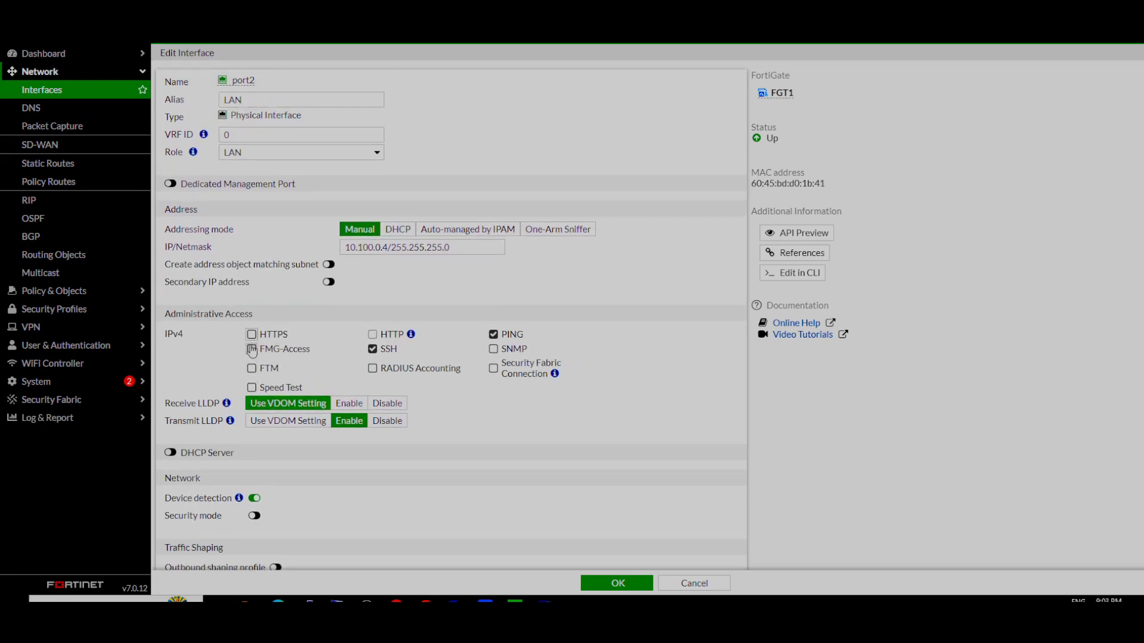
click(252, 335)
click(251, 334)
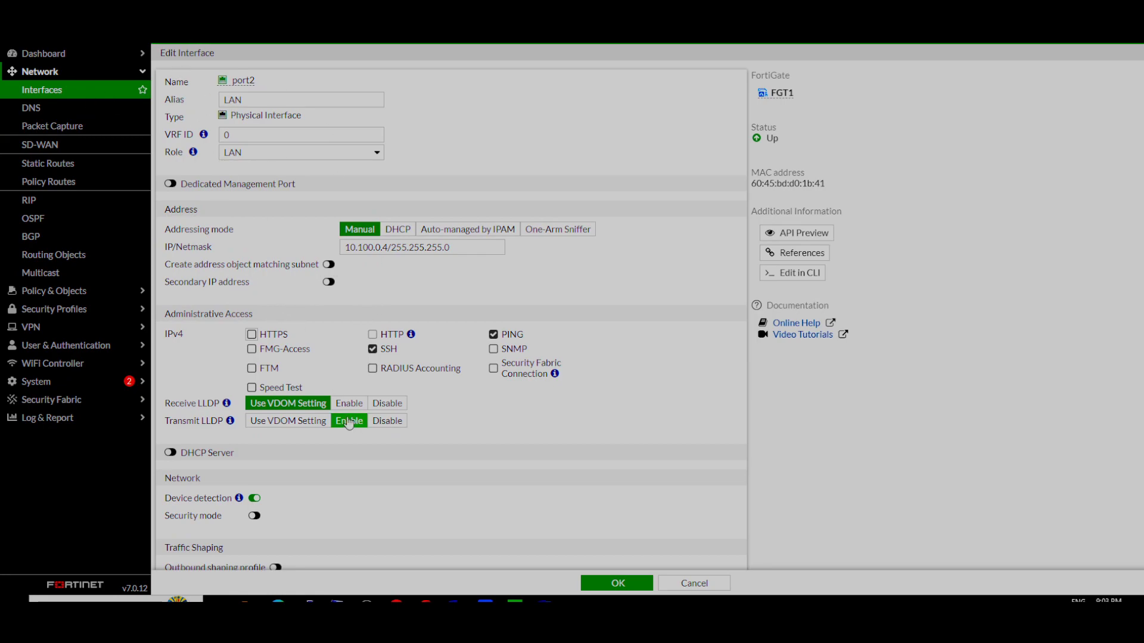
click(387, 403)
click(388, 421)
click(372, 348)
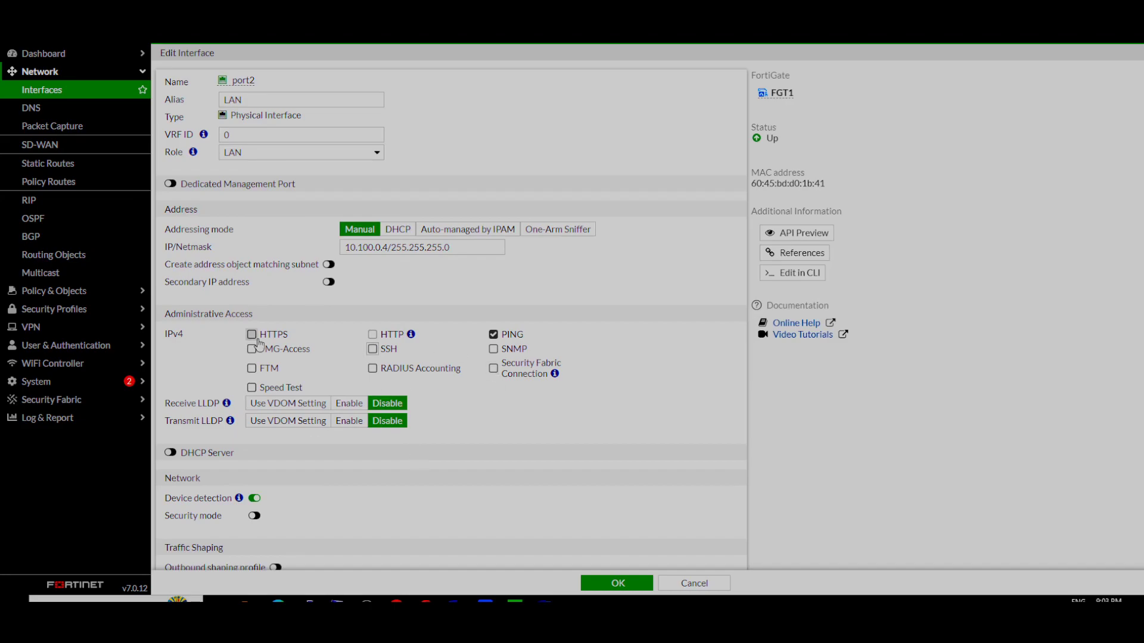
Step: Review port2's remaining settings, including its comment, and save the interface
scroll(328, 443, down, 1)
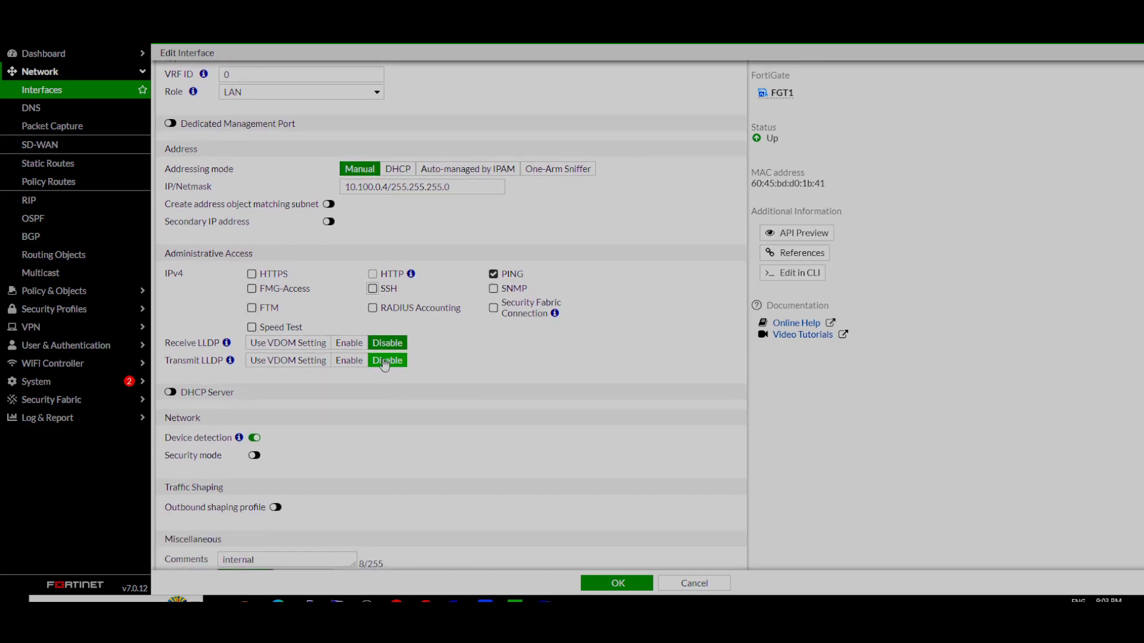
scroll(388, 381, down, 1)
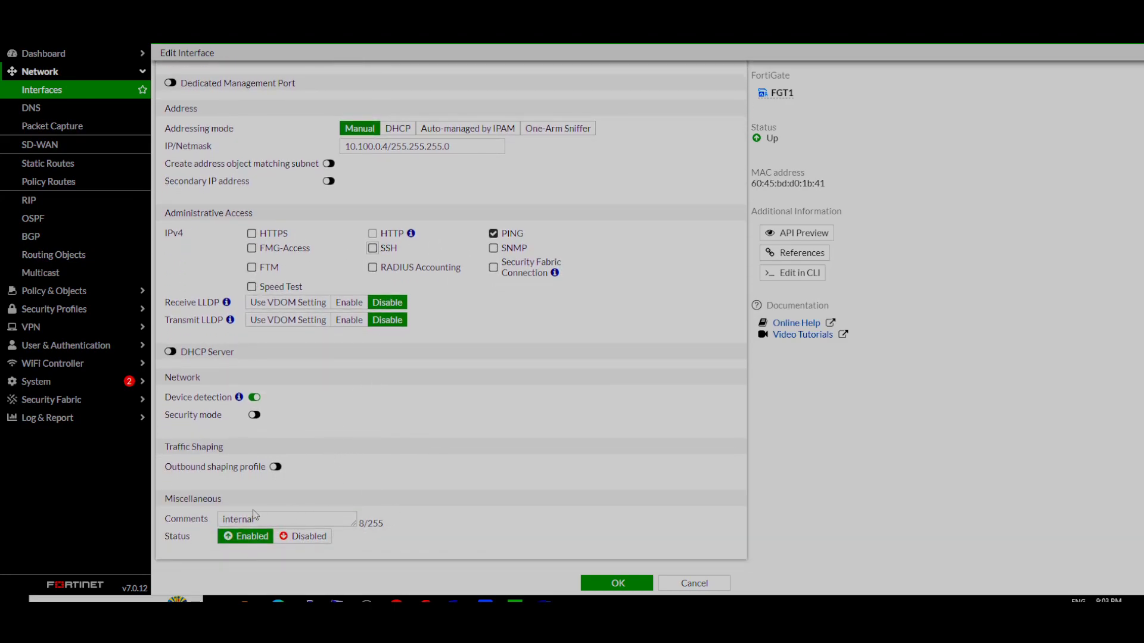
drag(252, 519, 221, 518)
scroll(447, 297, up, 2)
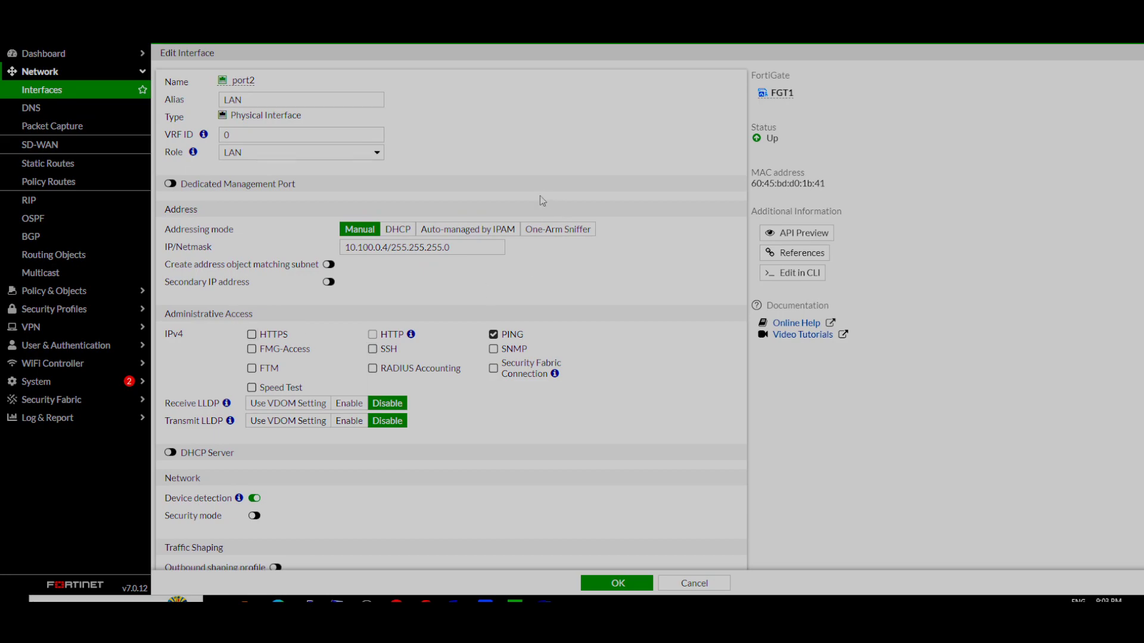
scroll(481, 417, down, 3)
click(618, 583)
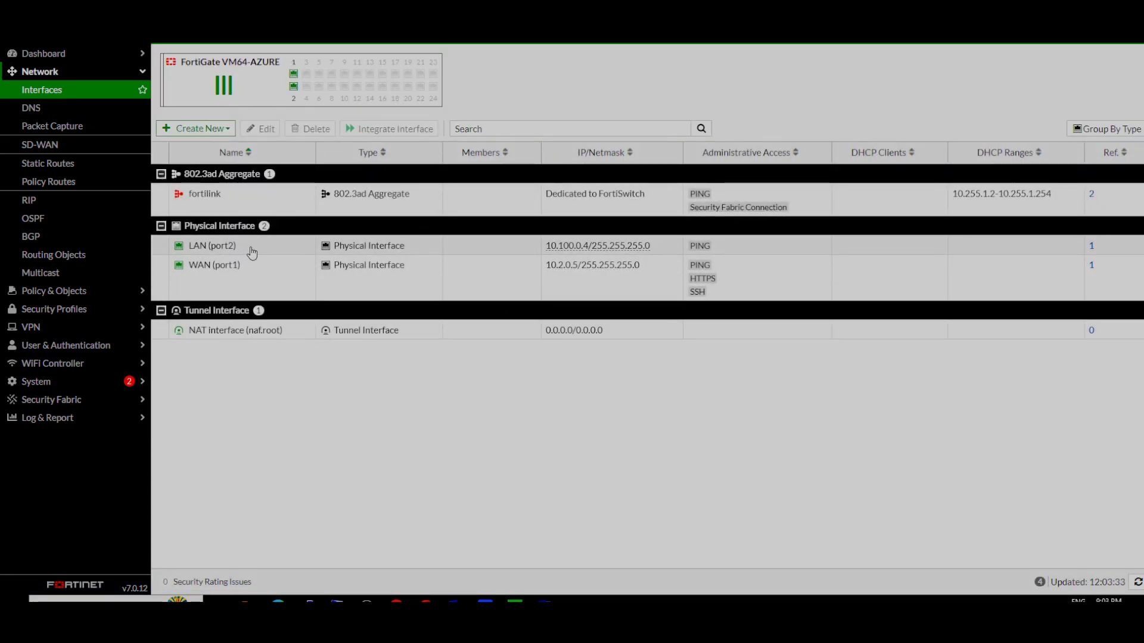
Step: Recheck the network diagram and switch to the Freehostia DNS Records page for arcomsoft.com
mouse_move(578, 253)
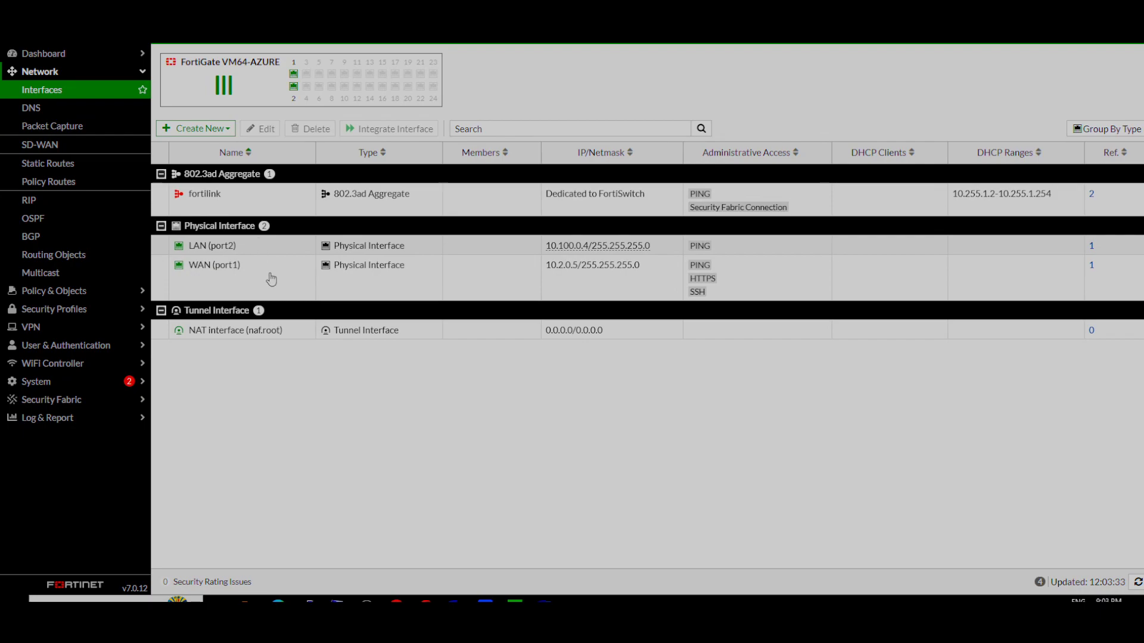
mouse_move(396, 601)
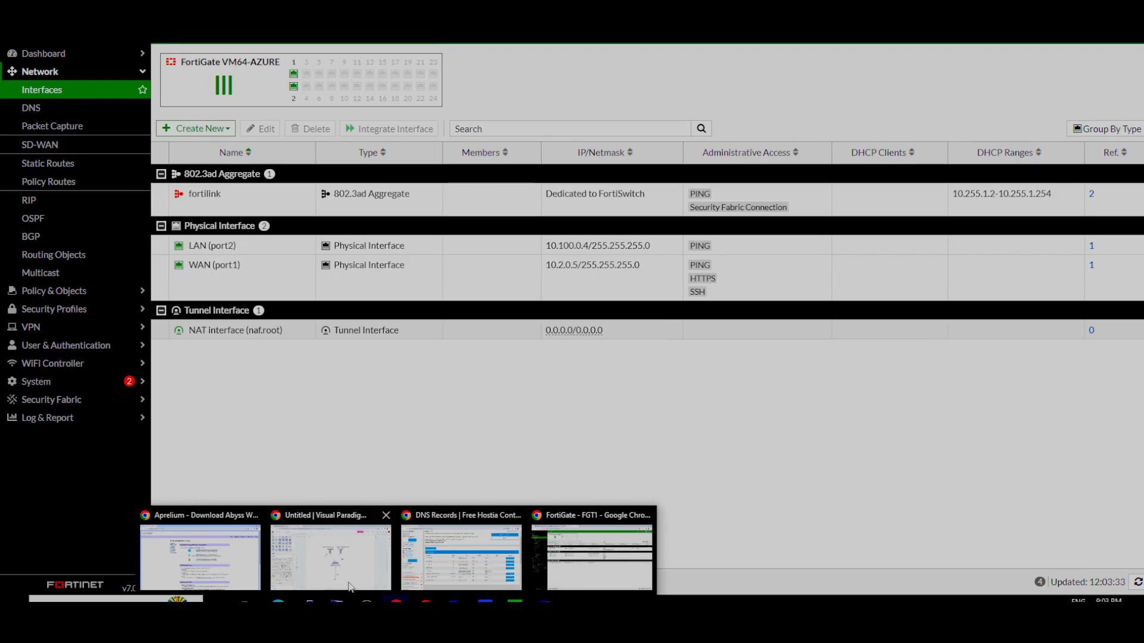
click(337, 557)
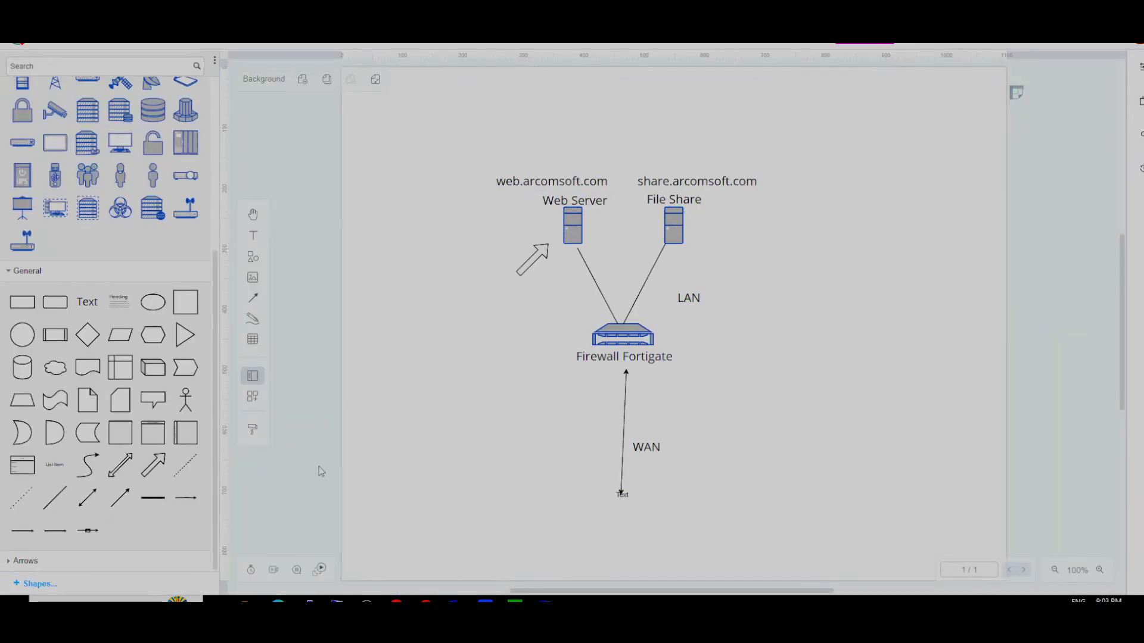
mouse_move(396, 601)
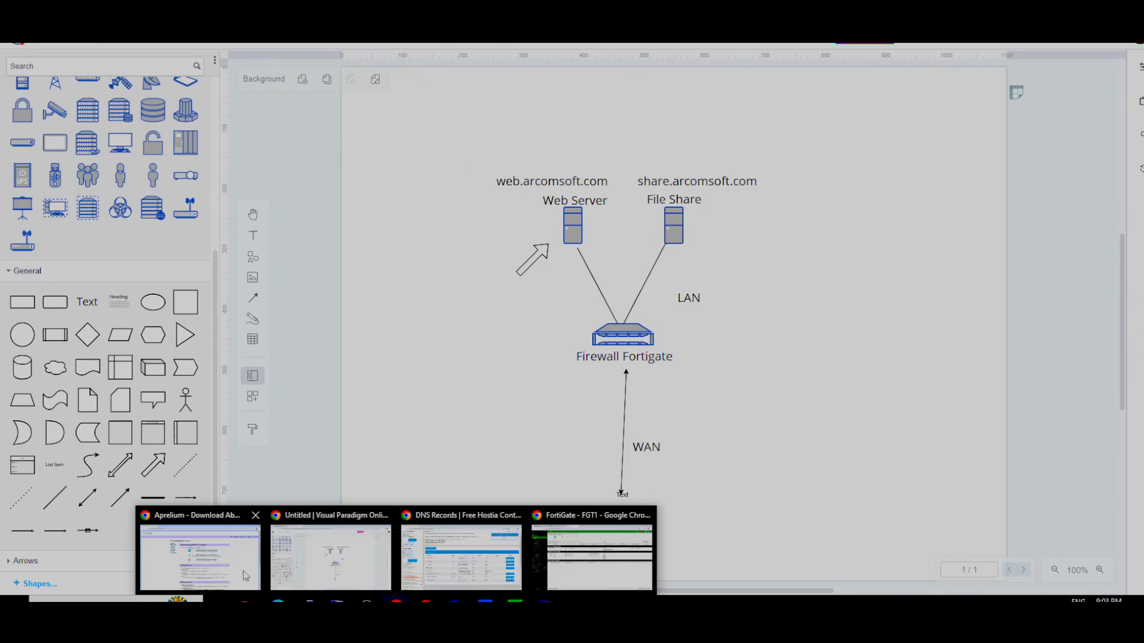
click(432, 557)
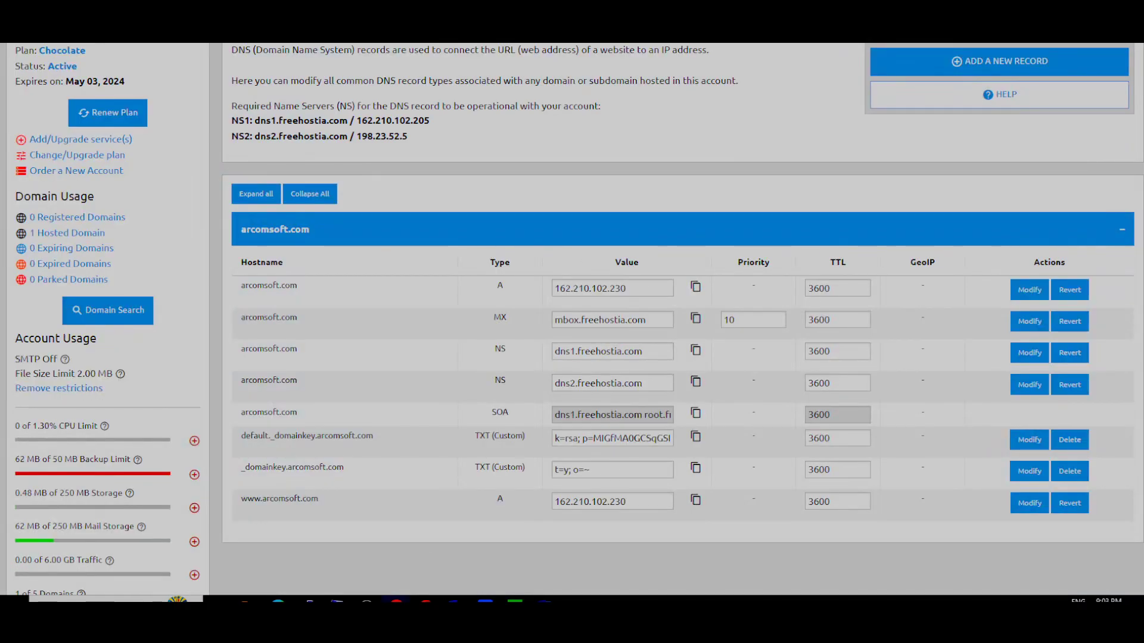
Step: Switch to the Azure portal, open WebServer from the virtual machines list, and stop it
mouse_move(525, 590)
click(592, 557)
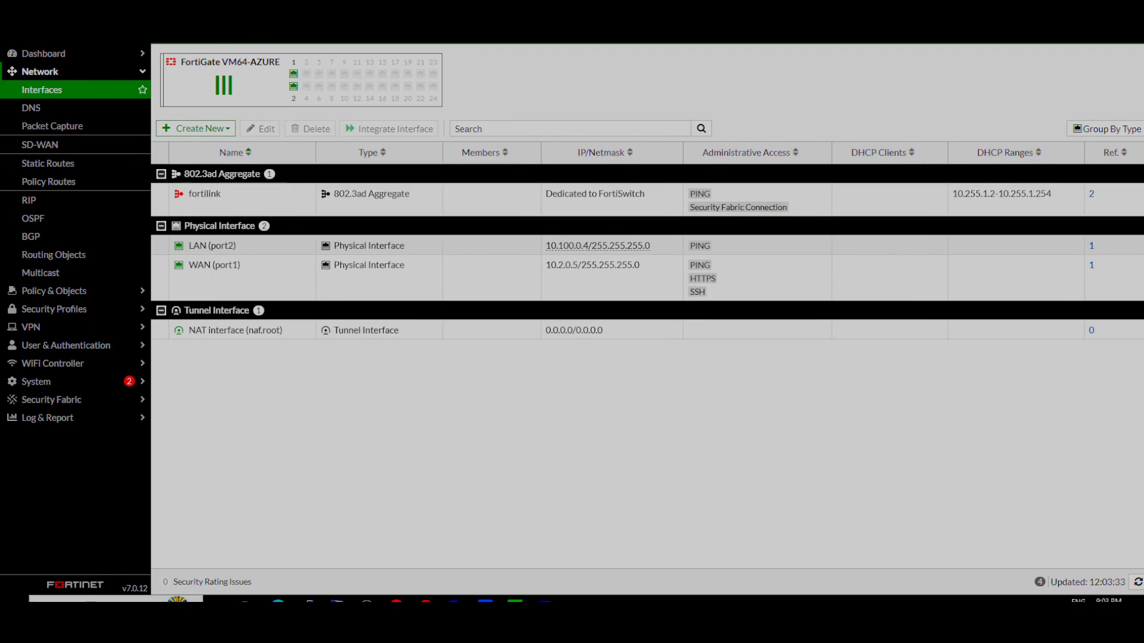
click(173, 9)
click(236, 58)
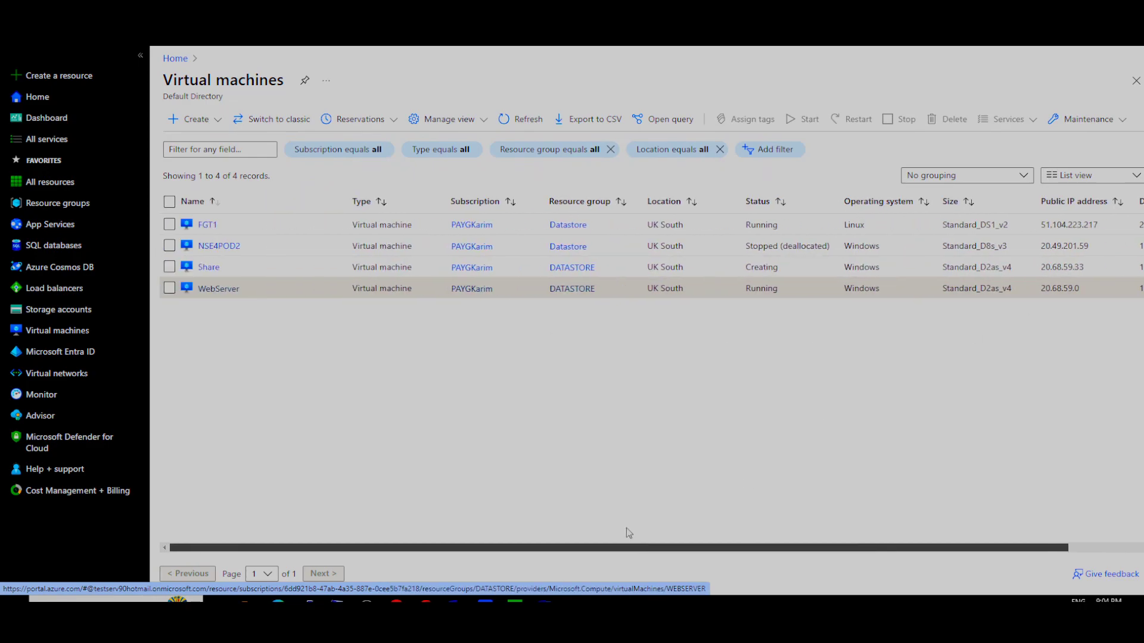
click(222, 288)
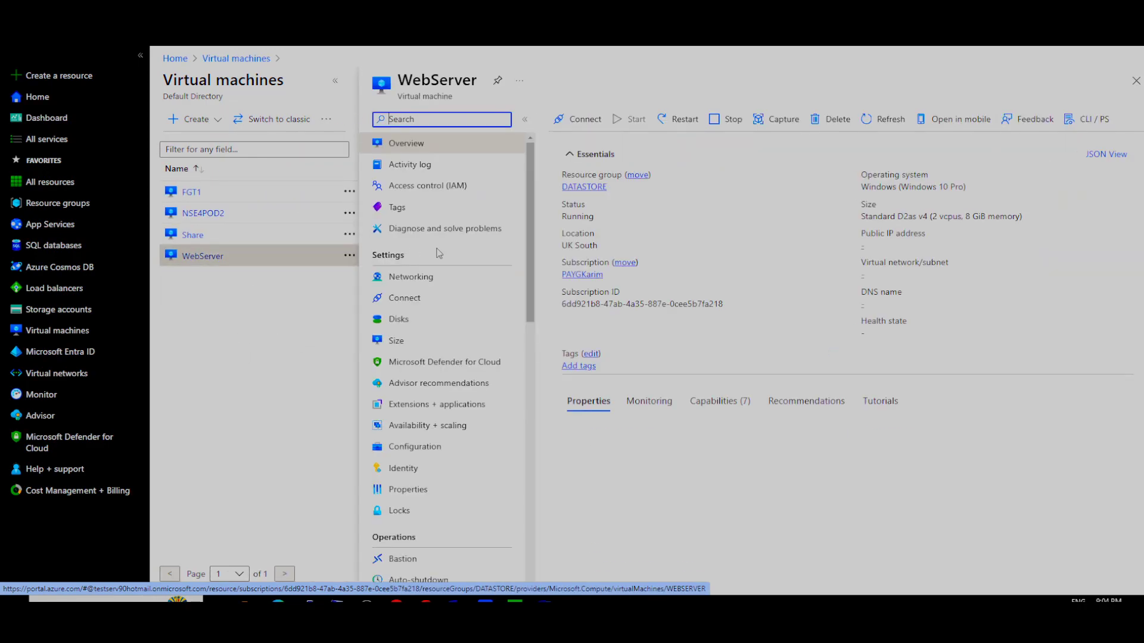
click(732, 119)
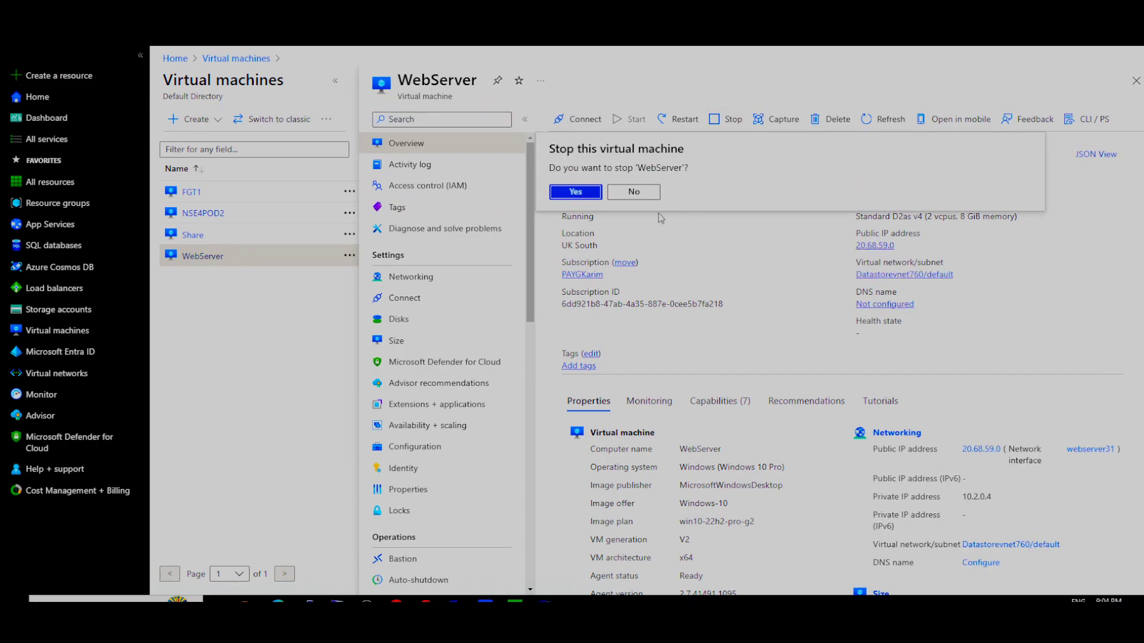
click(576, 191)
Step: Stop the Share virtual machine and check the status of both Share and WebServer
click(192, 234)
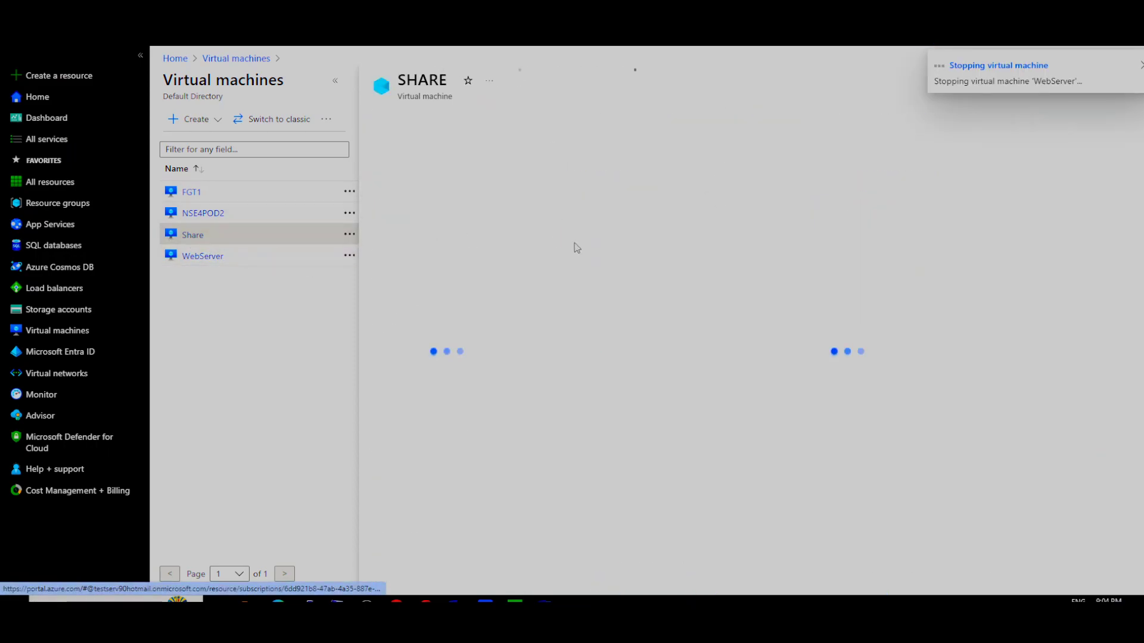
click(732, 119)
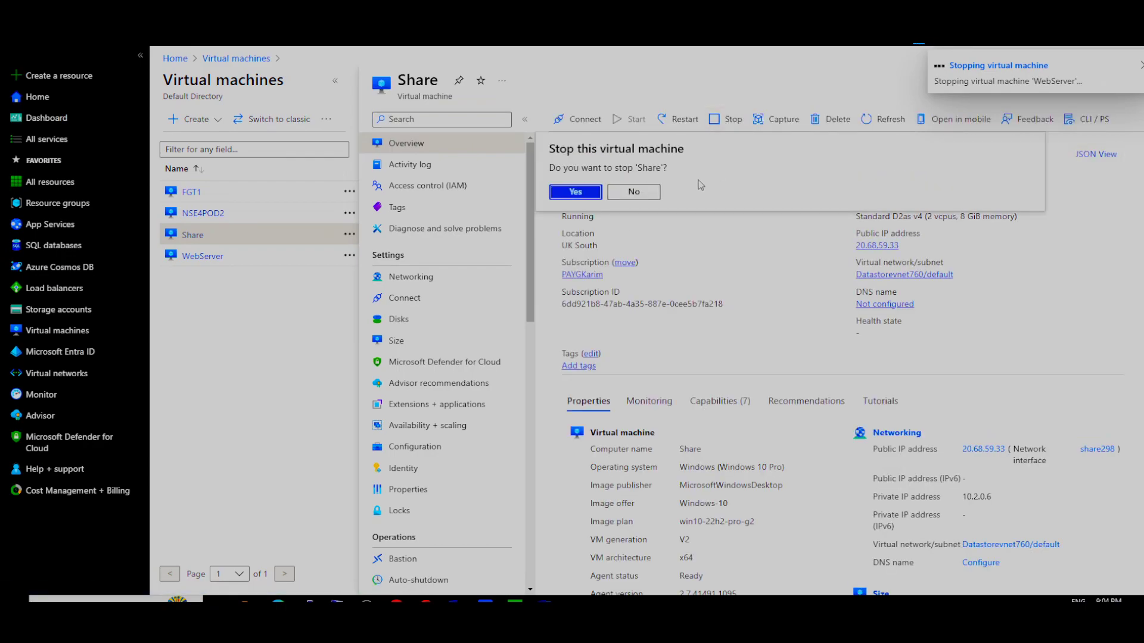
click(571, 192)
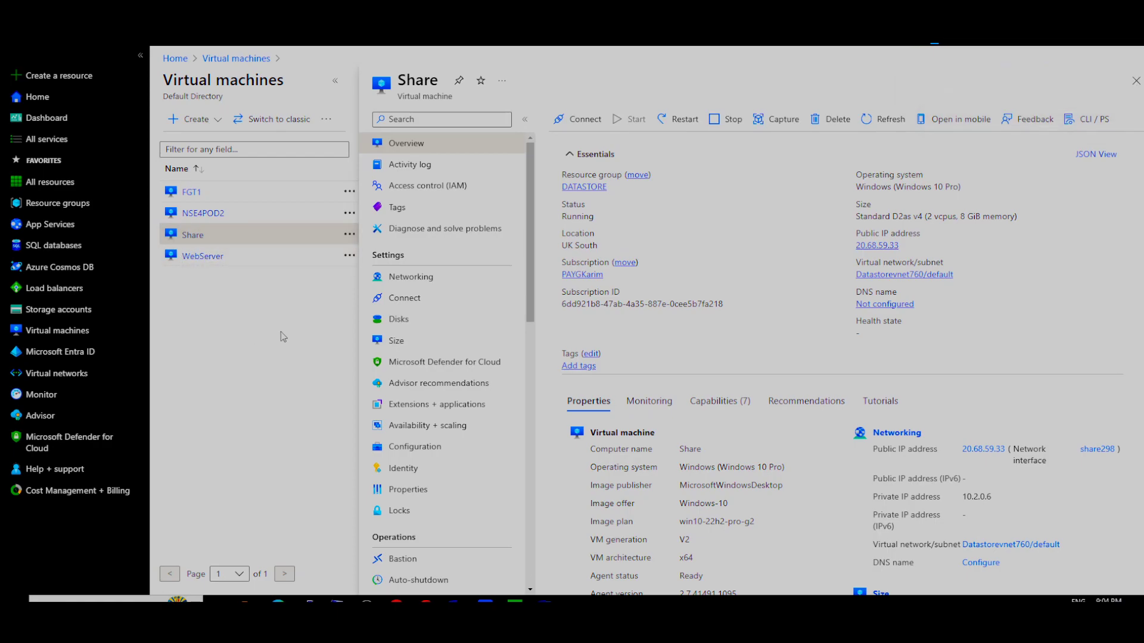
click(203, 257)
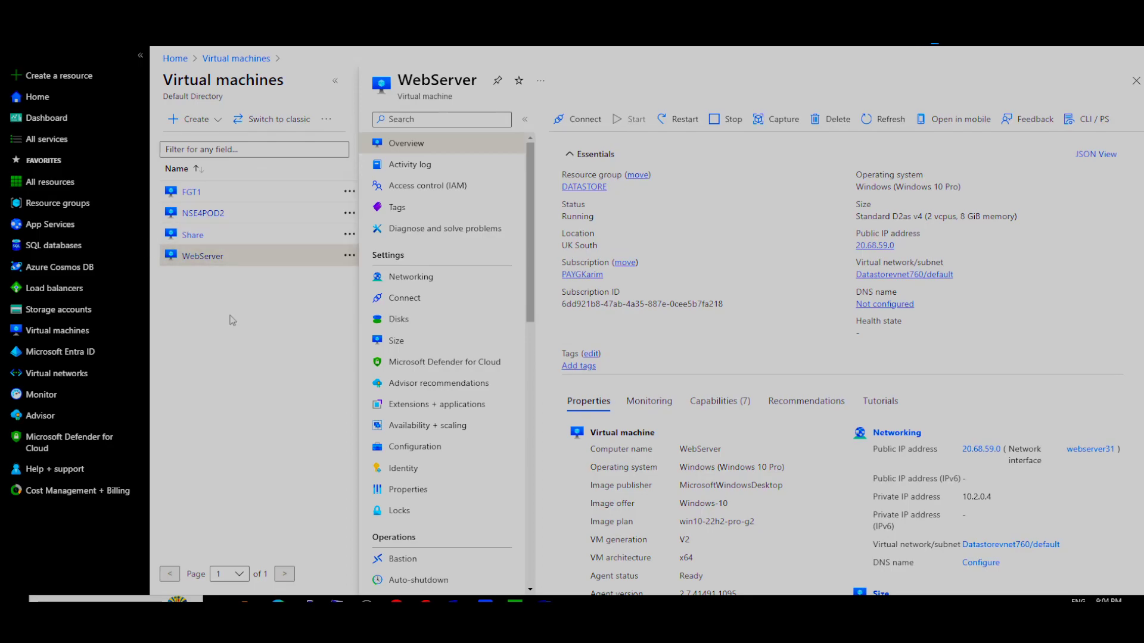
click(186, 235)
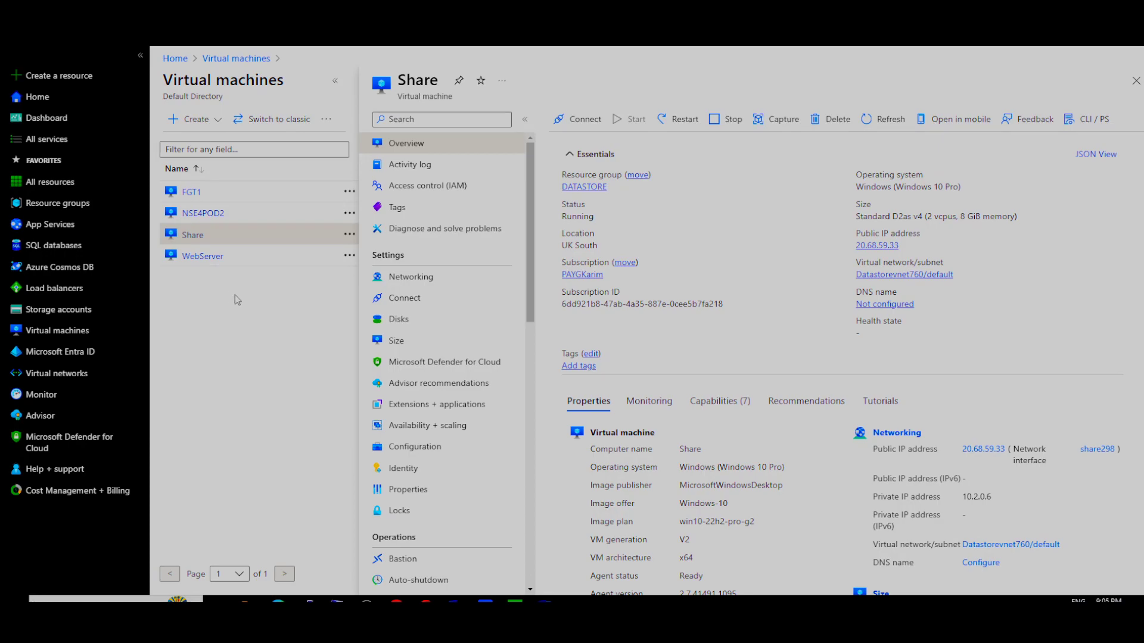
click(219, 256)
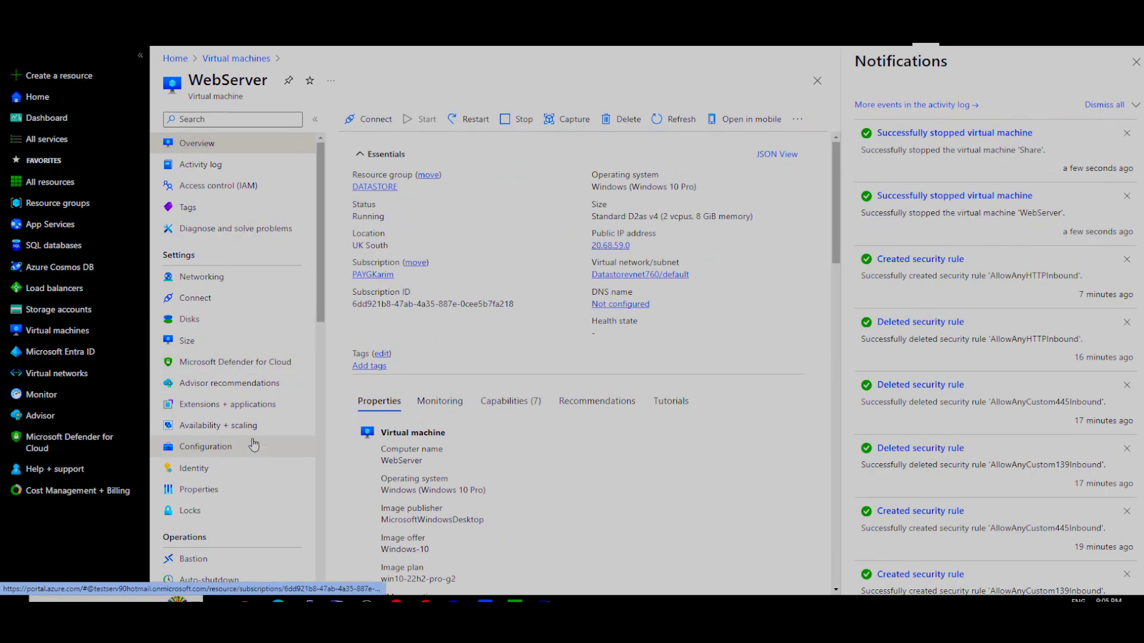
Step: Open WebServer's networking settings from the virtual machines list and start creating a new network interface to attach
click(236, 58)
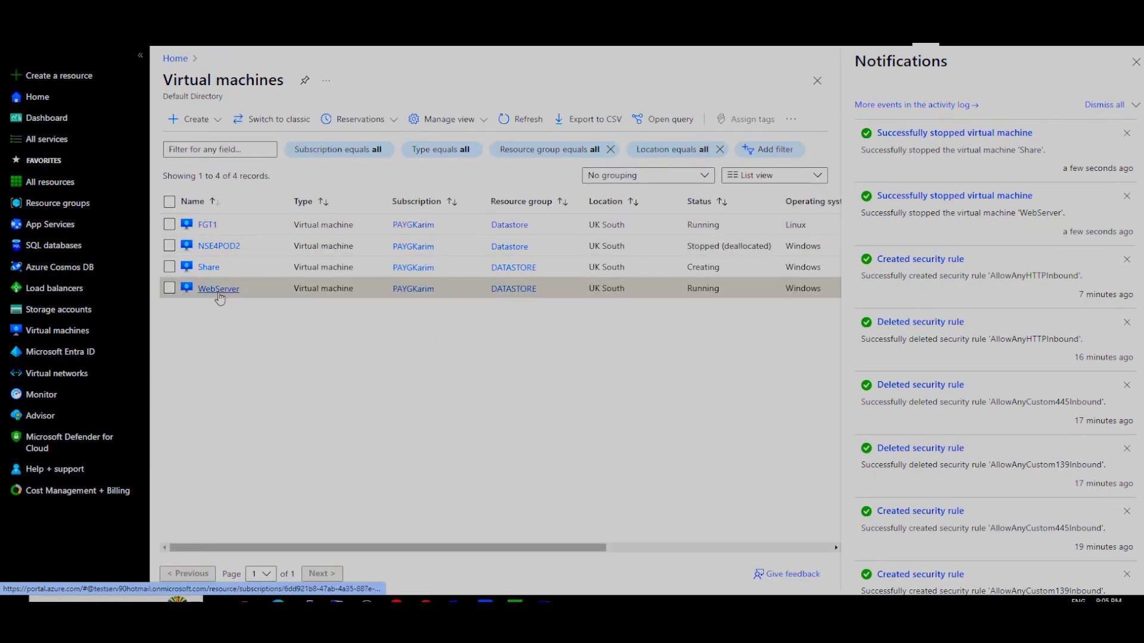
click(221, 297)
click(205, 277)
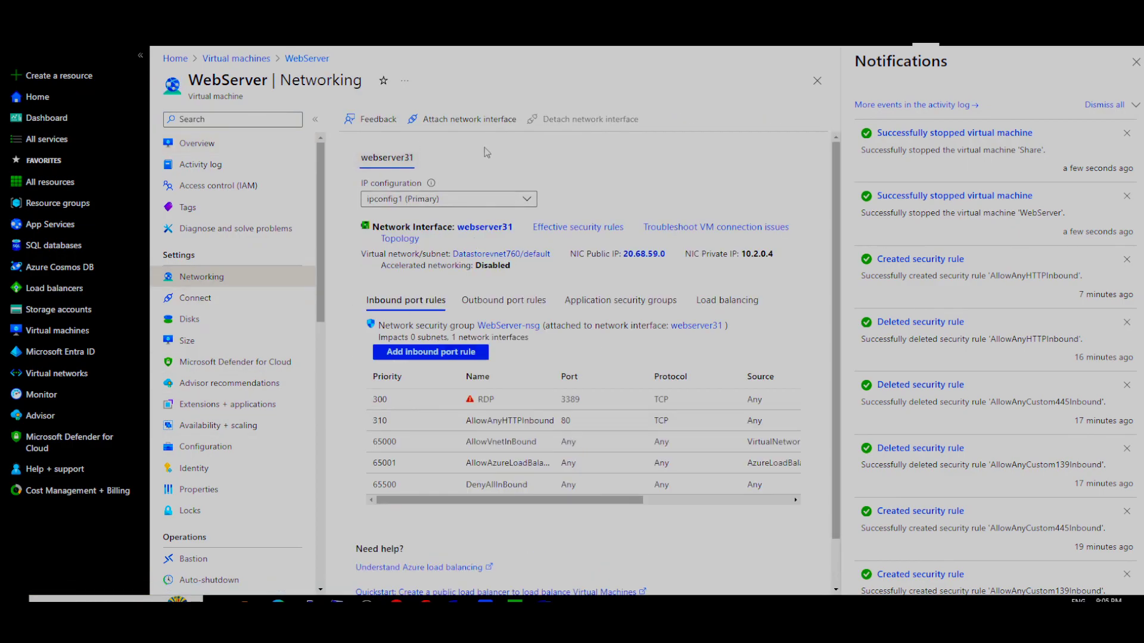
click(468, 198)
click(468, 198)
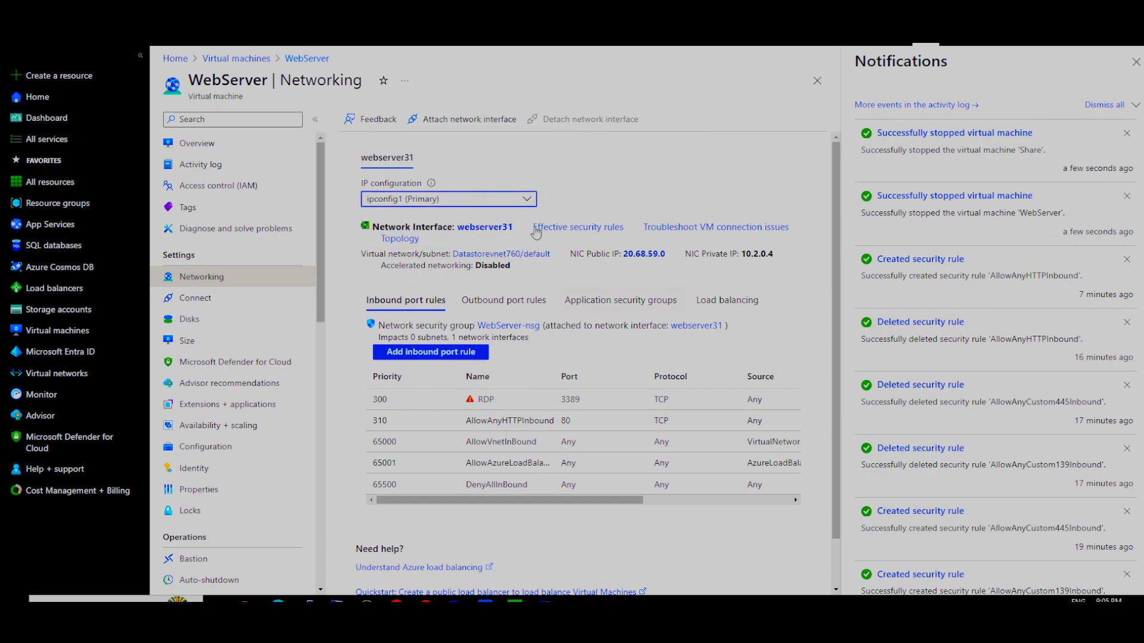
click(468, 119)
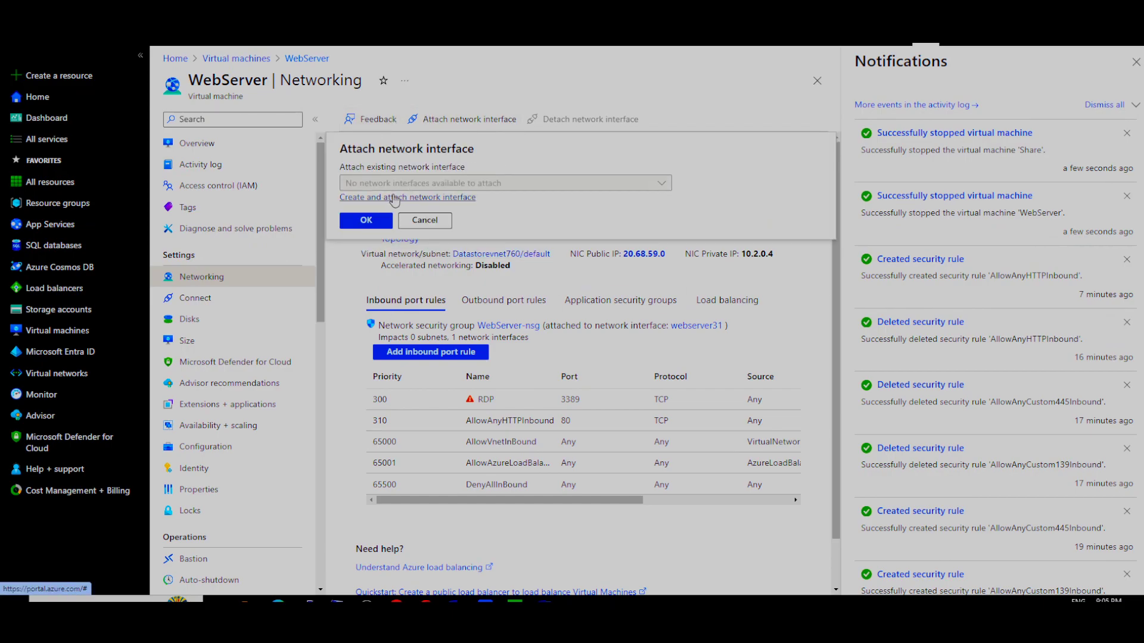
click(379, 198)
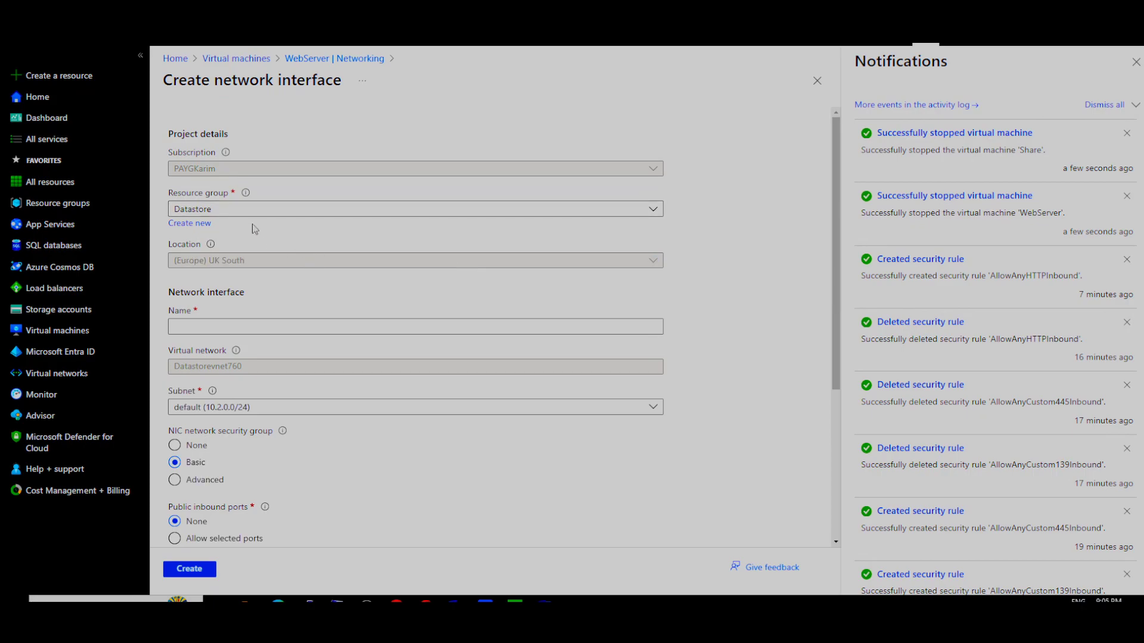
Step: Keep the Datastore resource group, name the network interface WebserverLAN, and assign it to the LAN (10.100.0.0/24) subnet
click(241, 210)
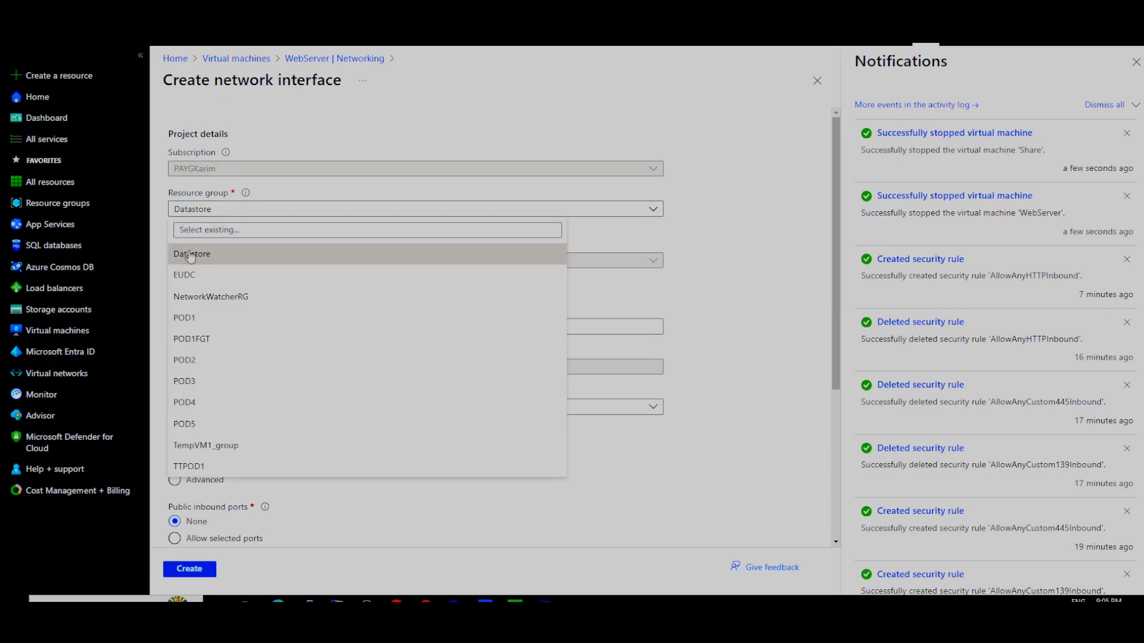
click(268, 253)
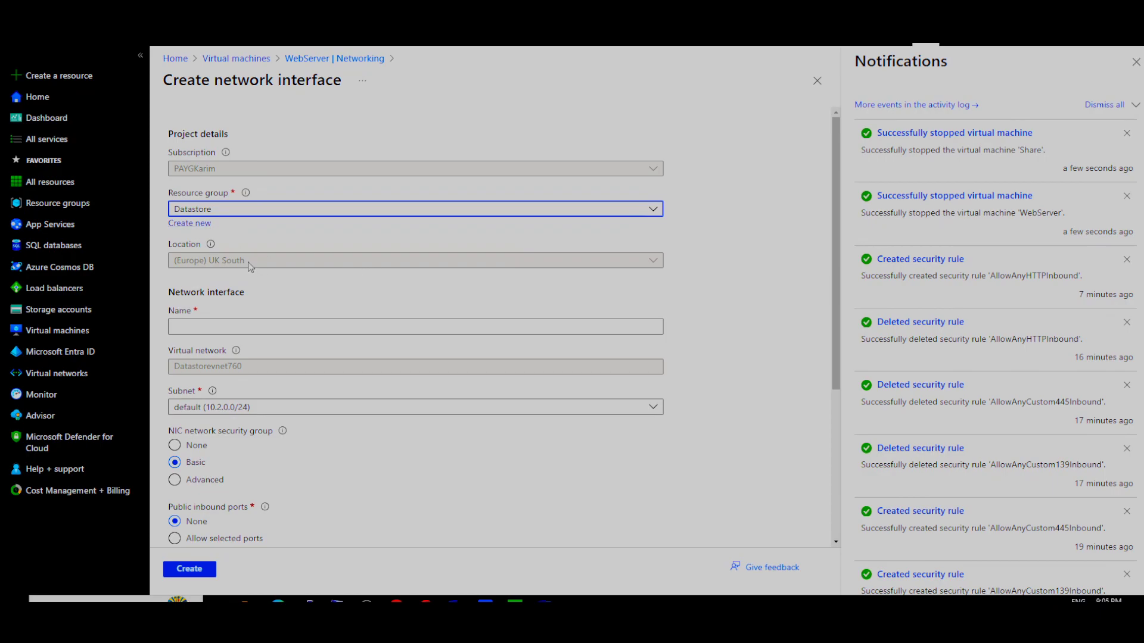
scroll(229, 157, down, 2)
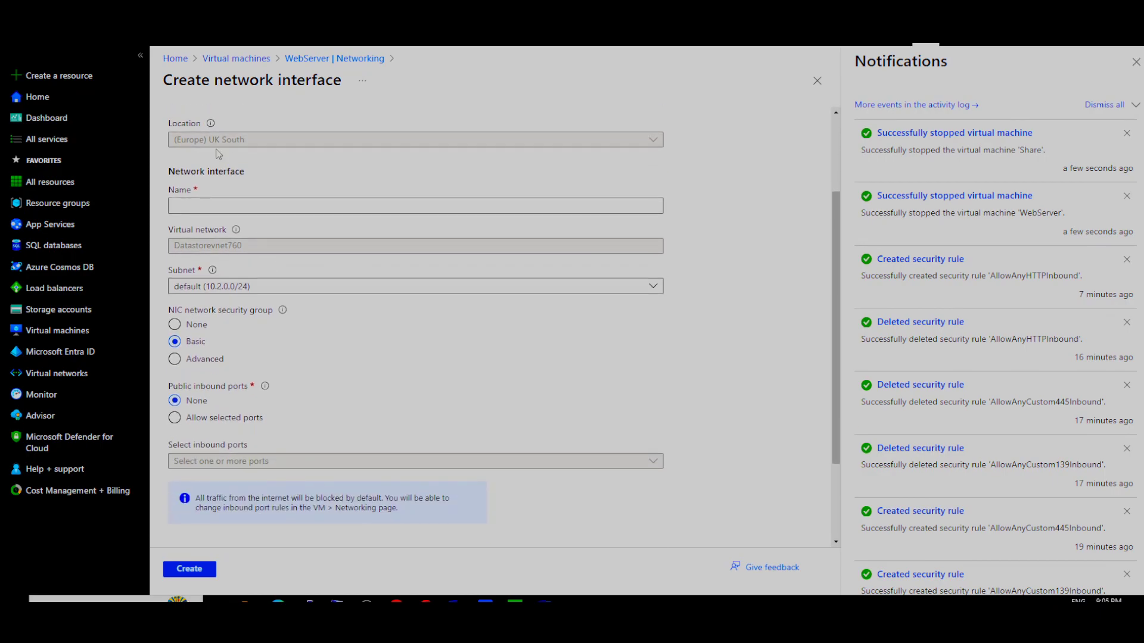
click(211, 206)
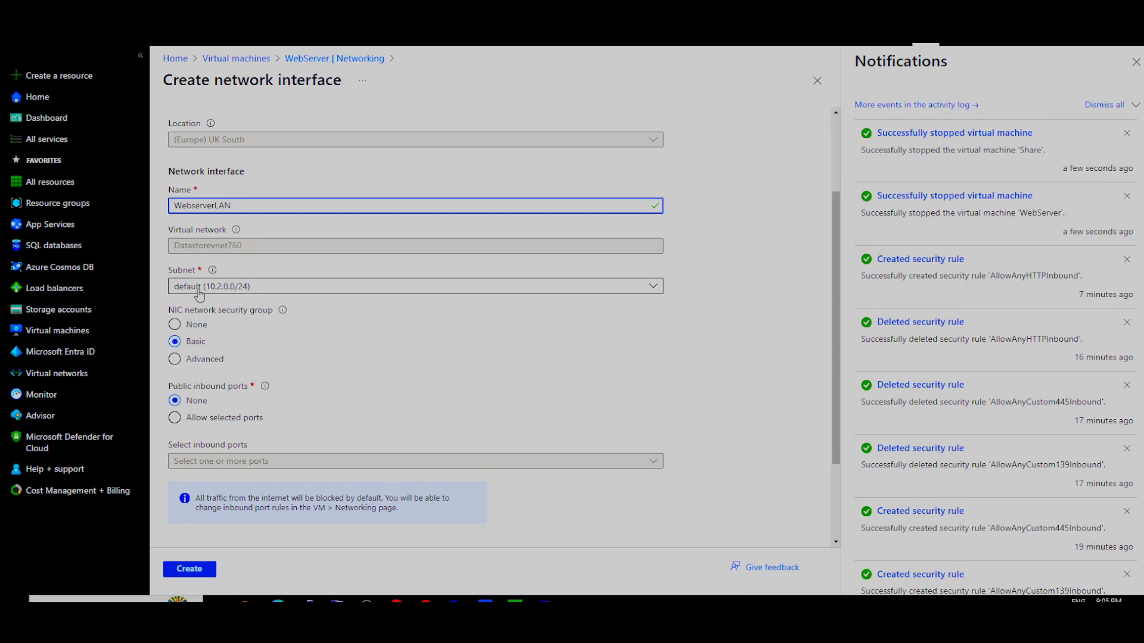
click(237, 287)
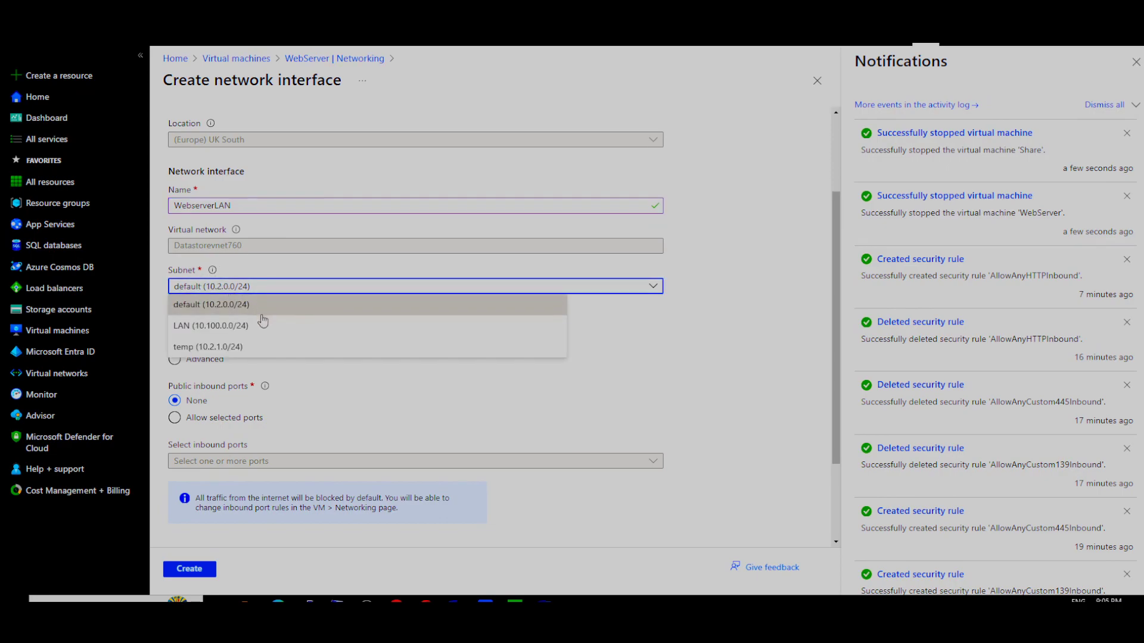
click(205, 329)
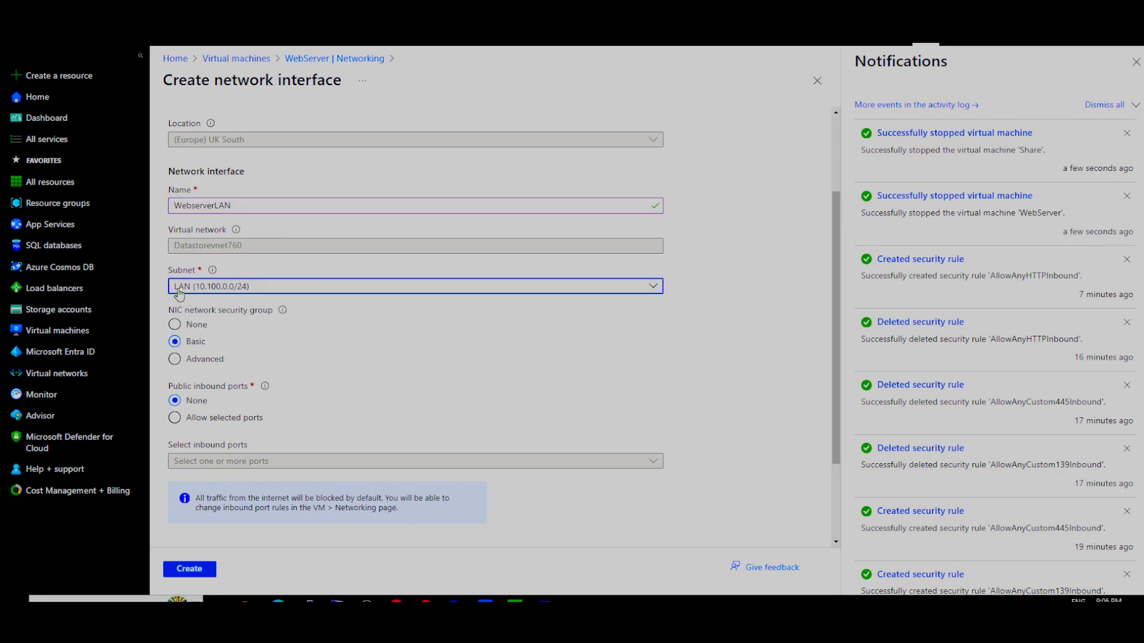
Step: Consult the network diagram and set WebserverLAN's NIC network security group to None
click(396, 602)
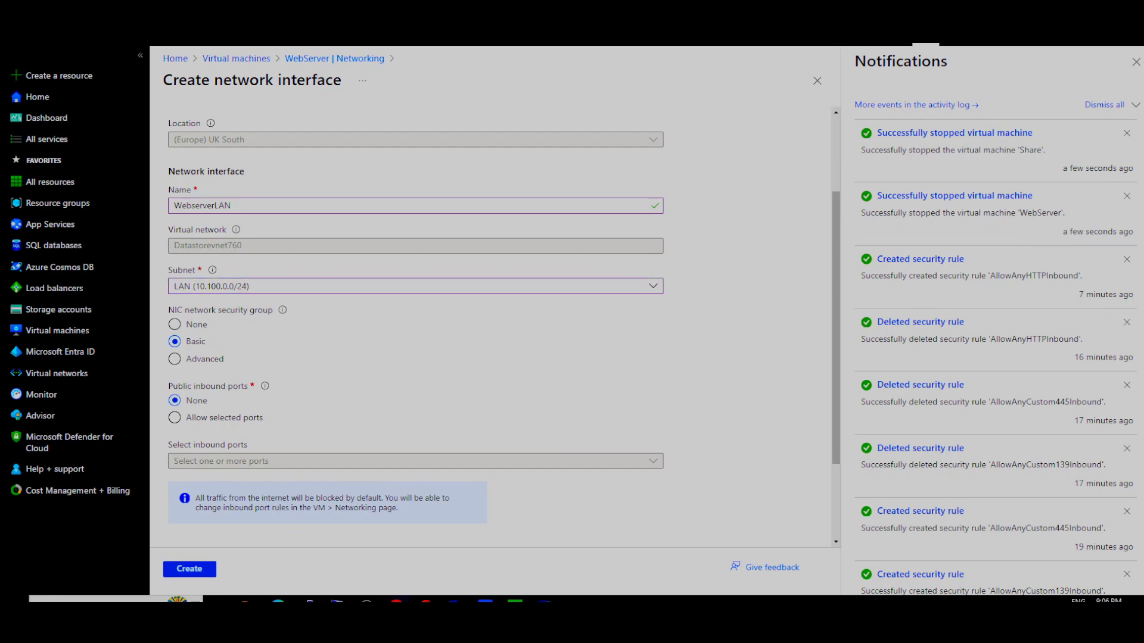
click(330, 556)
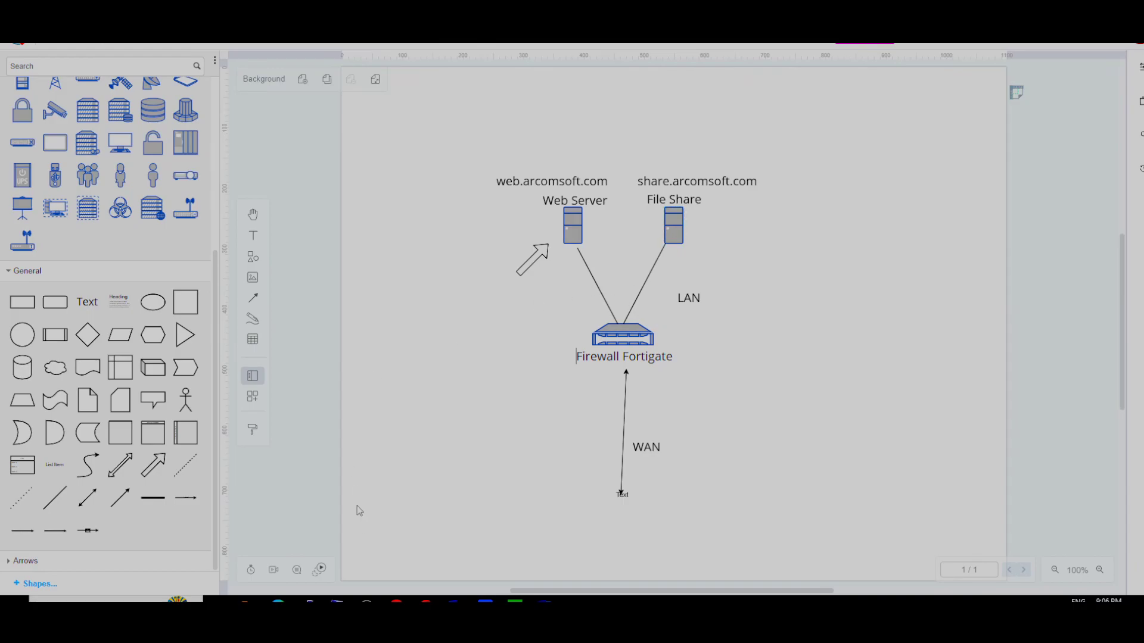
mouse_move(396, 602)
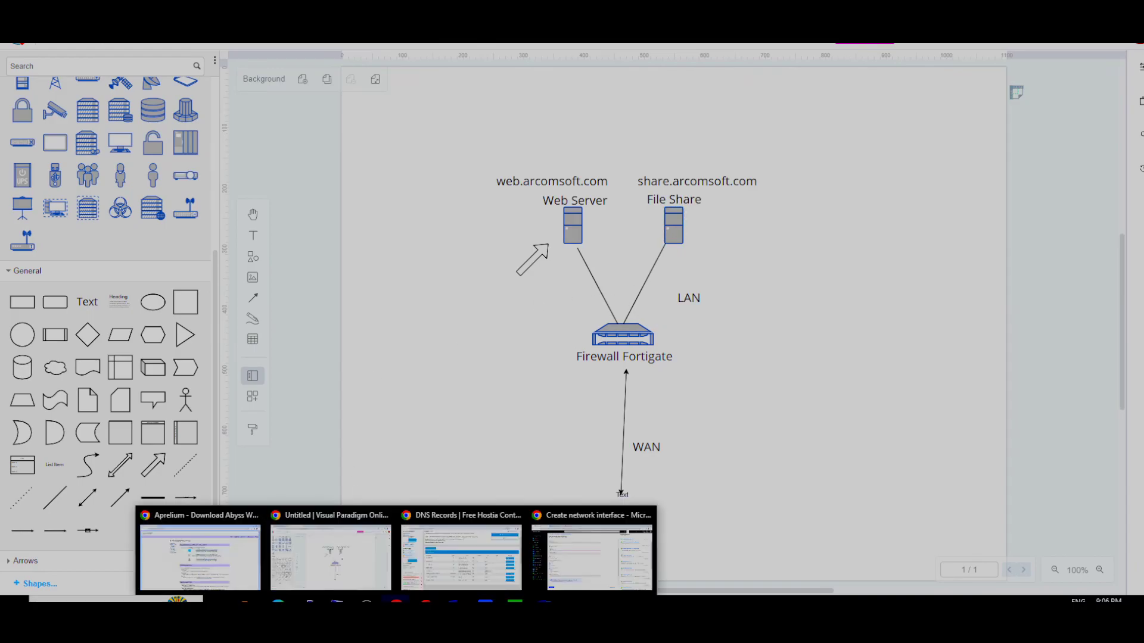
click(552, 561)
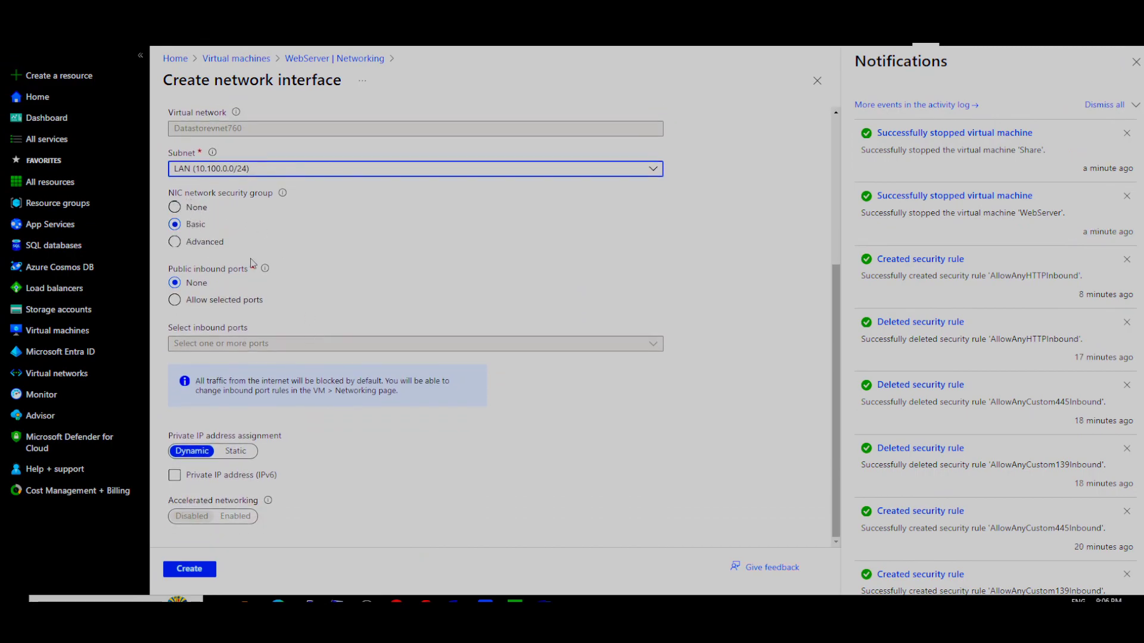
scroll(218, 269, up, 1)
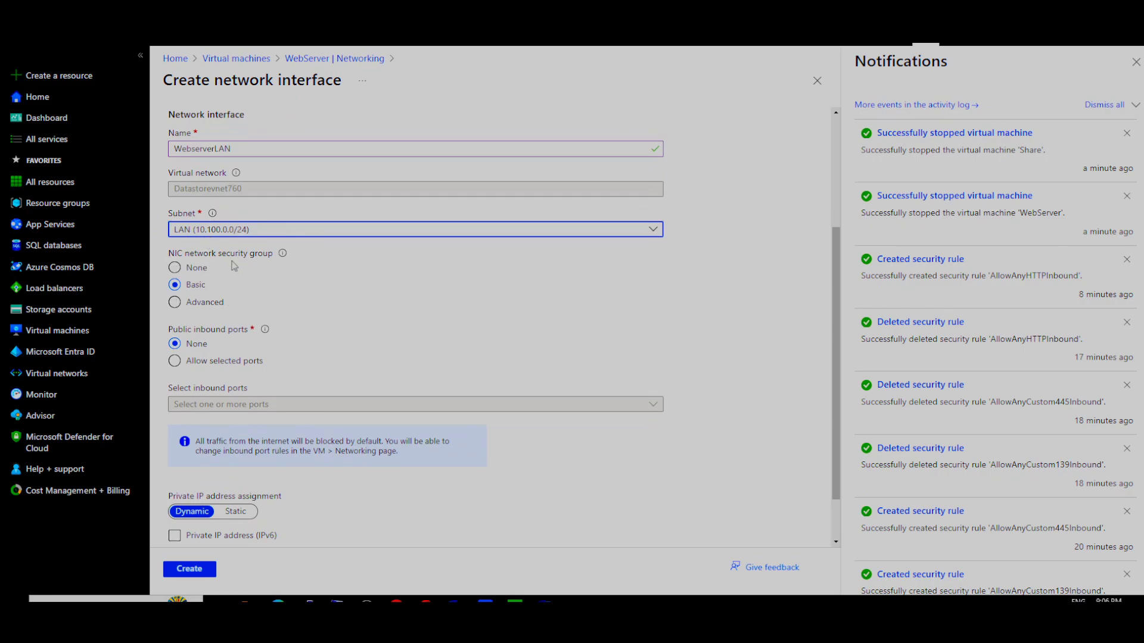
click(175, 269)
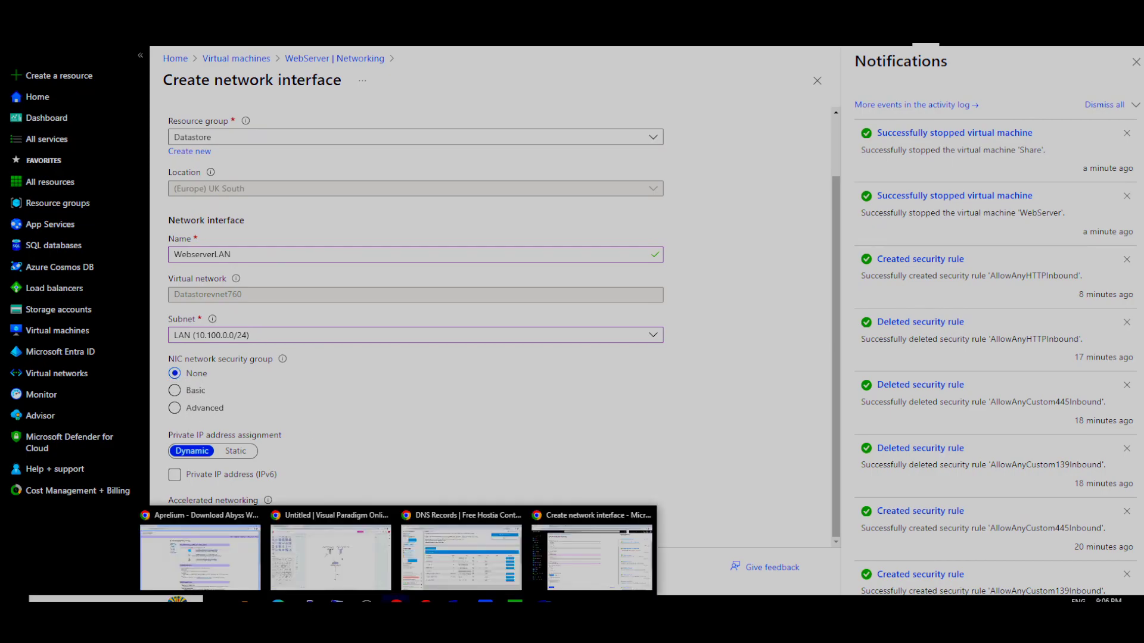
Step: Recheck the firewall's place in the network diagram and give WebserverLAN the static private IP address 10.100.0.100
click(365, 553)
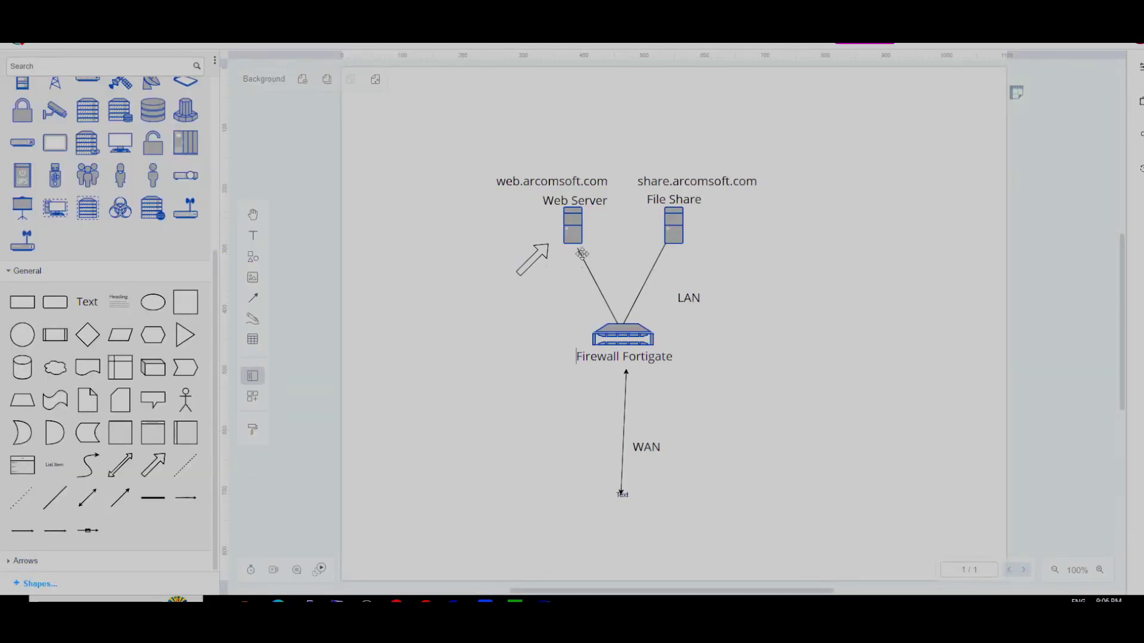
click(626, 339)
mouse_move(396, 603)
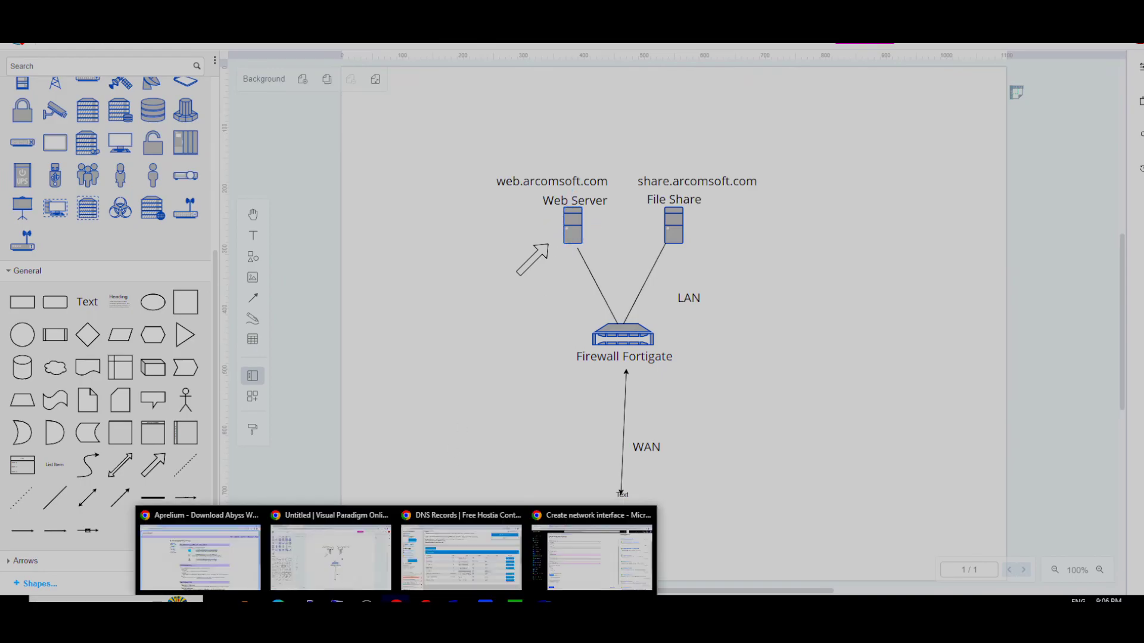
click(618, 554)
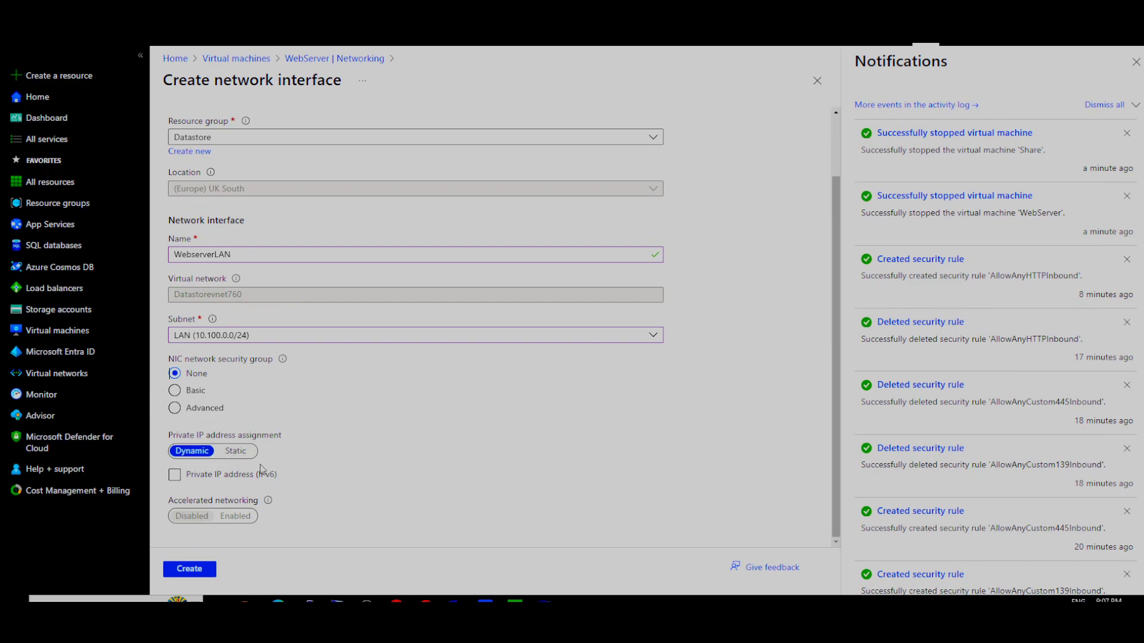
click(233, 452)
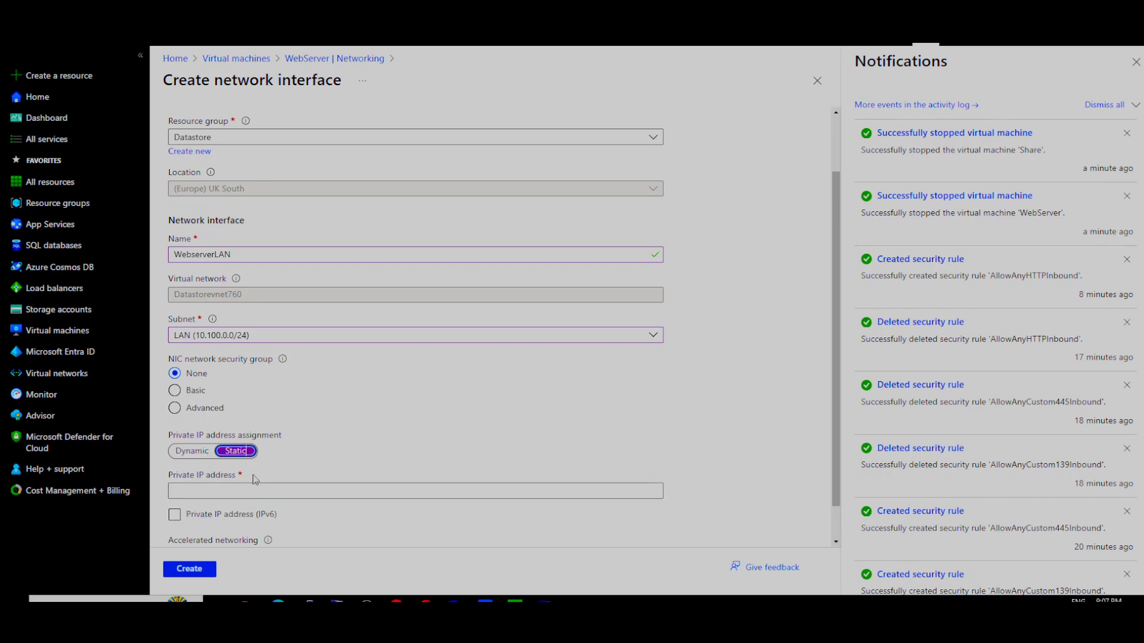
click(225, 489)
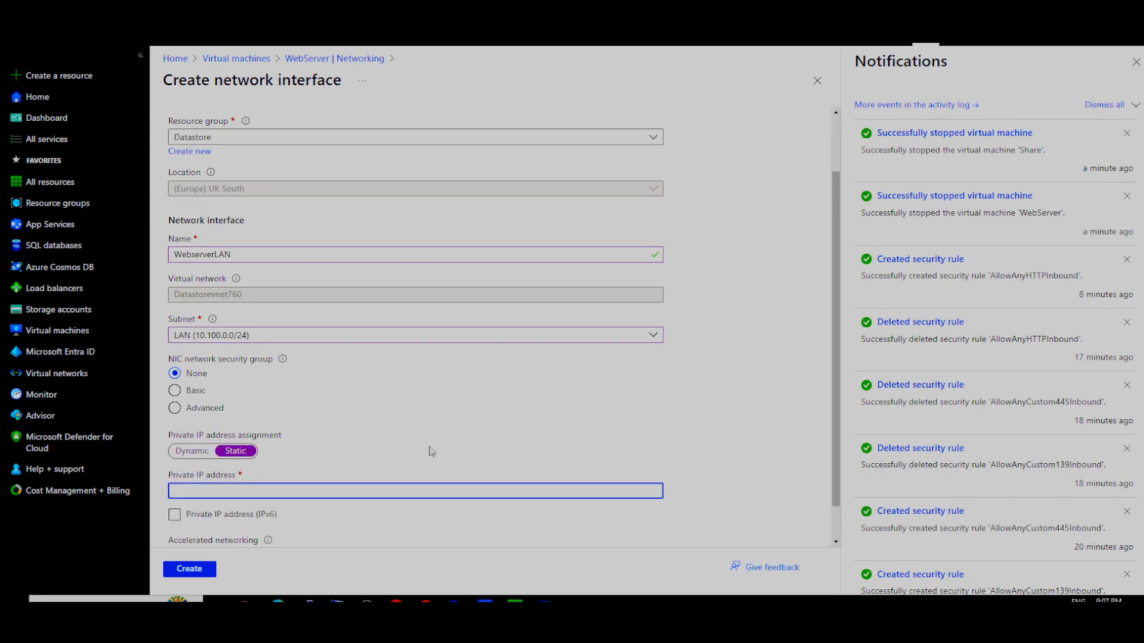
text(10.100.0.)
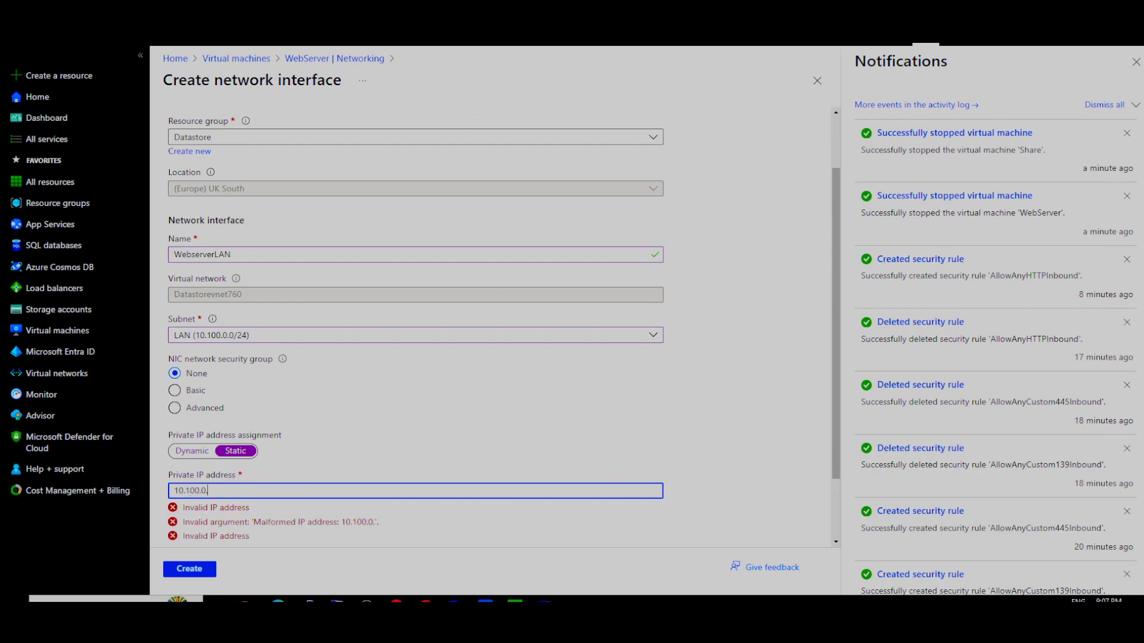
click(383, 12)
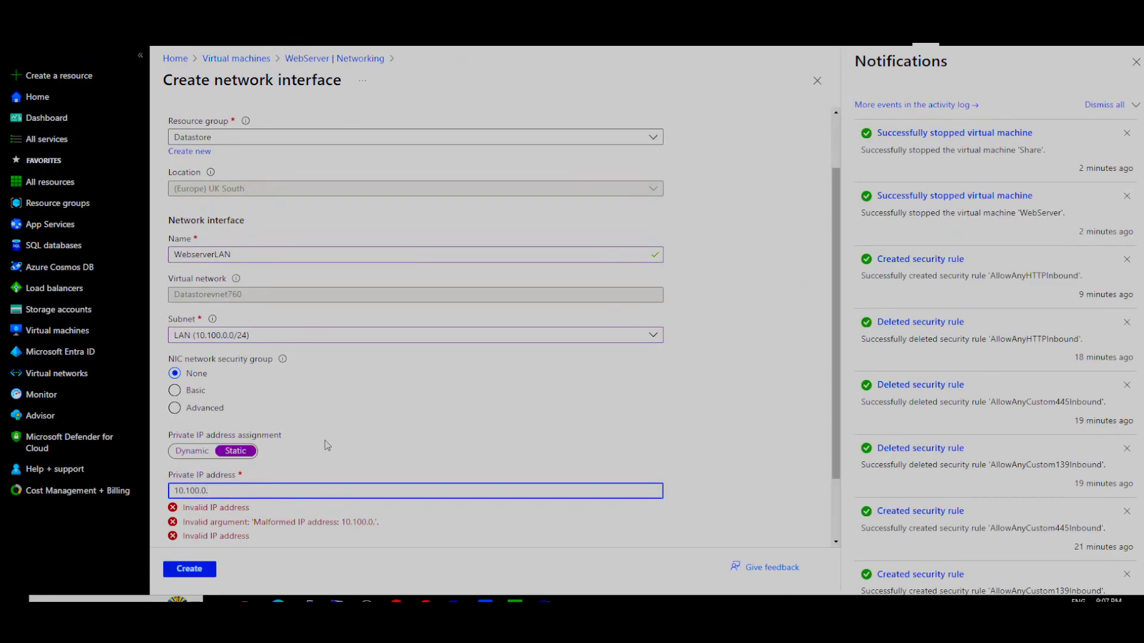
text(100.0.100)
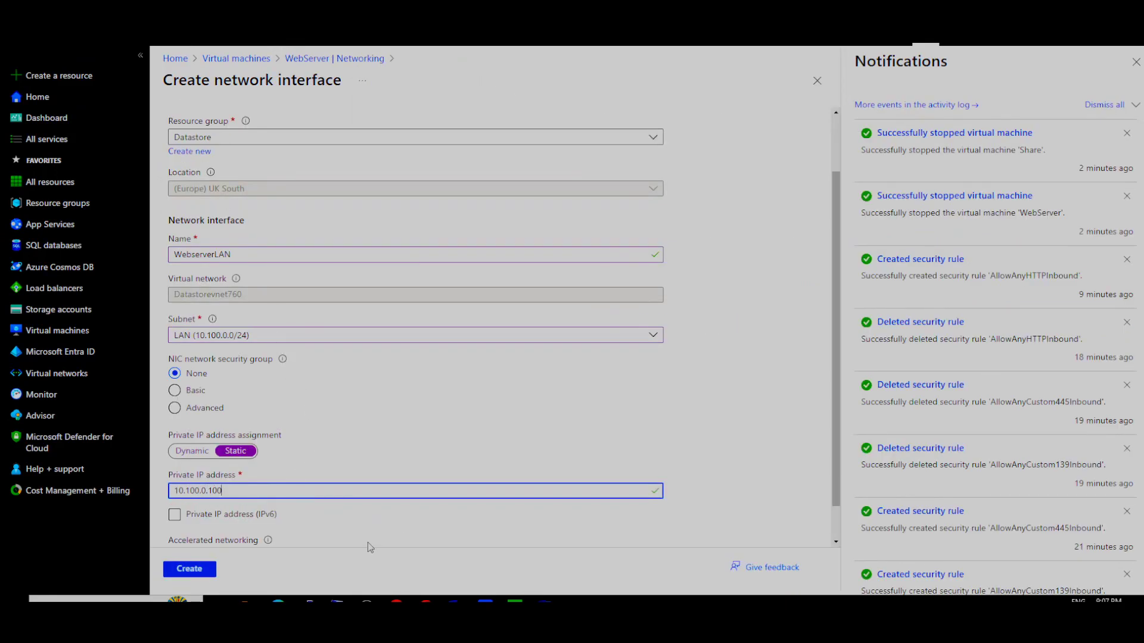
Step: Review the WebserverLAN network interface settings and create the interface for WebServer
scroll(372, 530, down, 2)
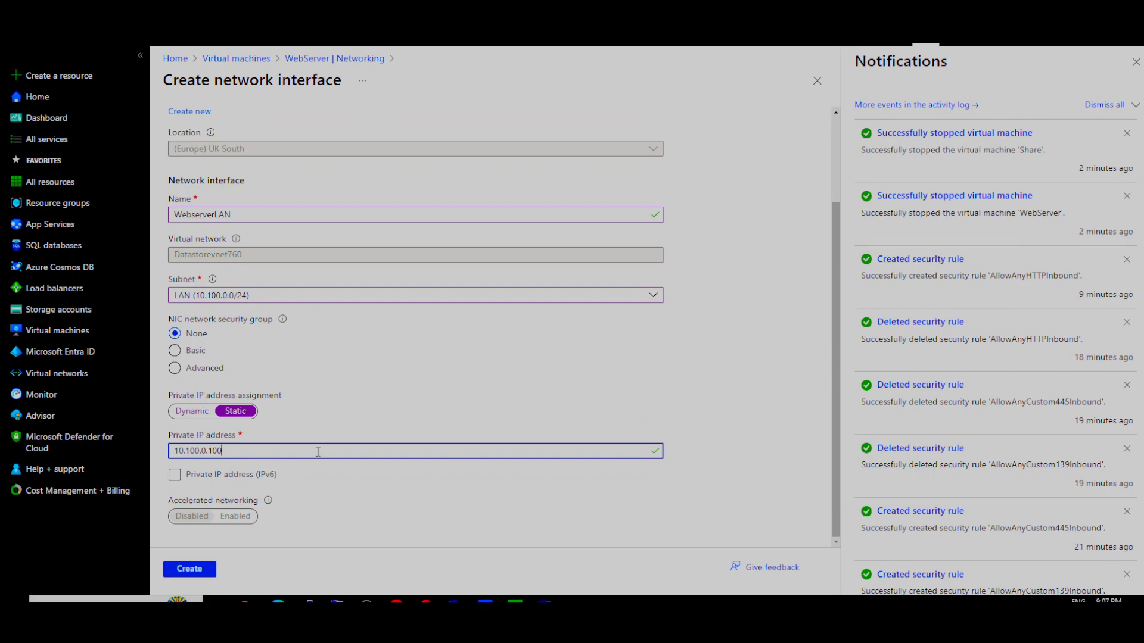
scroll(282, 448, up, 5)
scroll(326, 357, down, 5)
scroll(425, 226, up, 5)
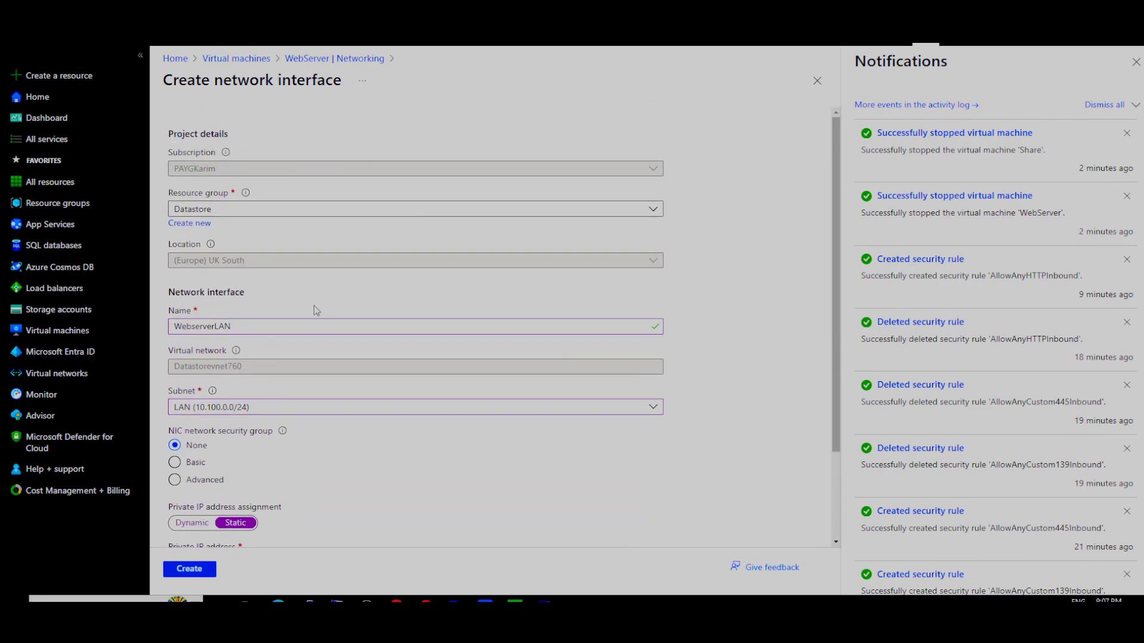
scroll(310, 390, down, 5)
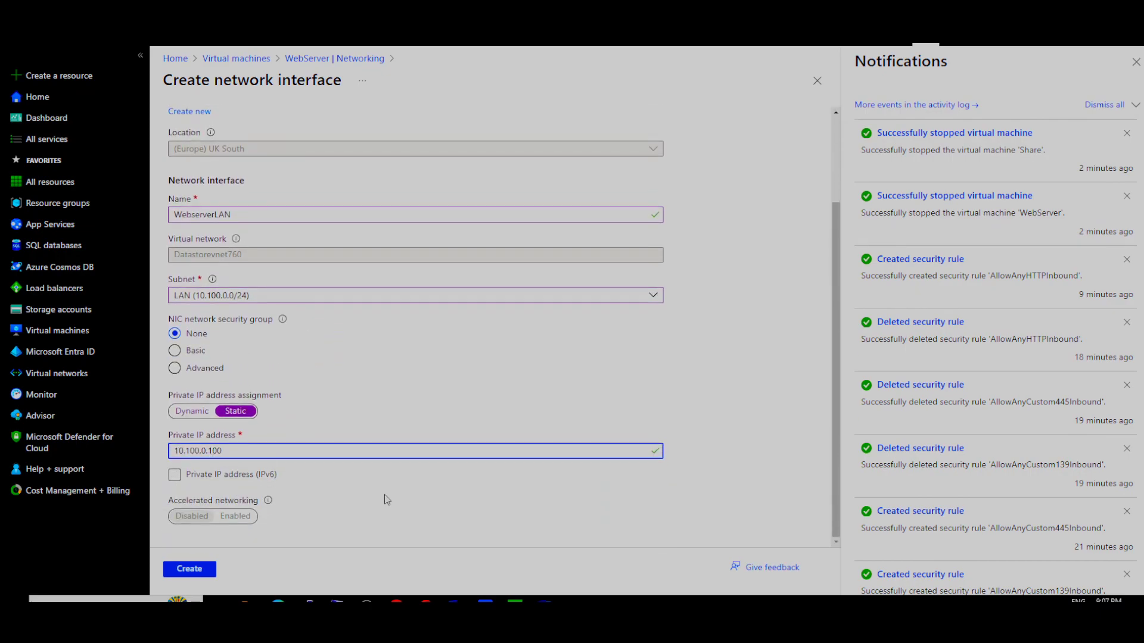
click(189, 569)
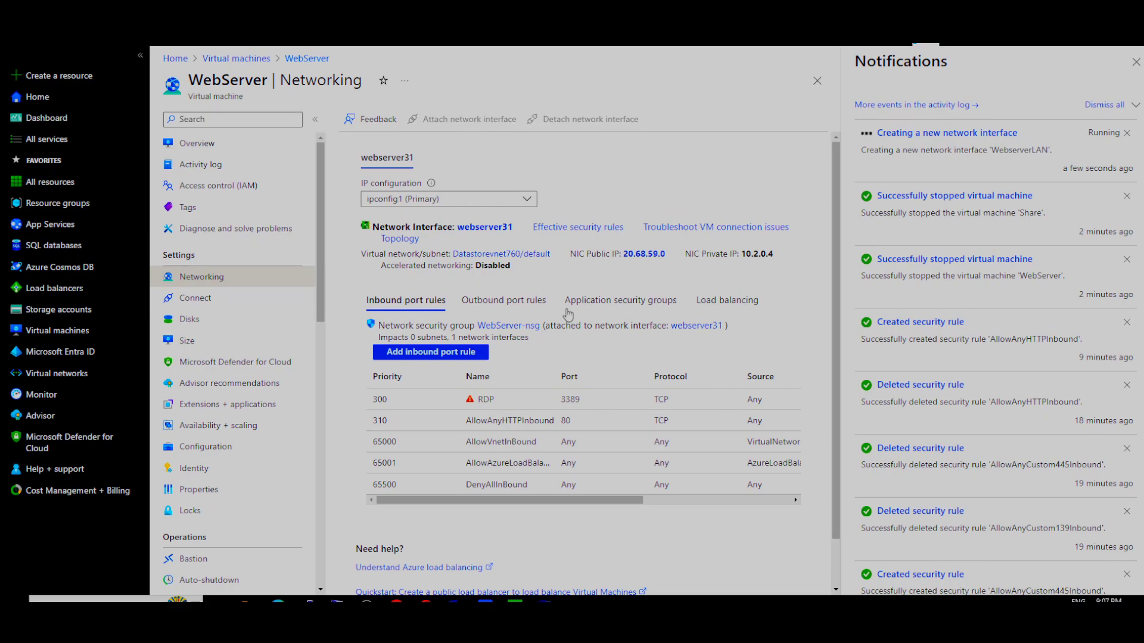
Step: Open the Share virtual machine's networking settings and start creating a new network interface to attach
click(175, 58)
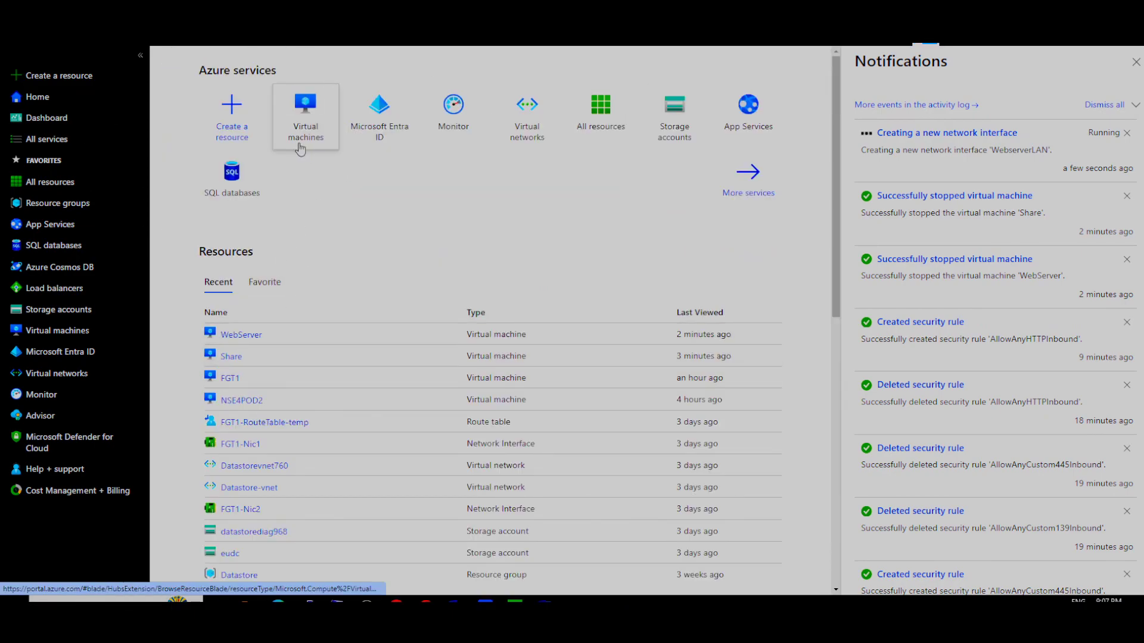
click(329, 142)
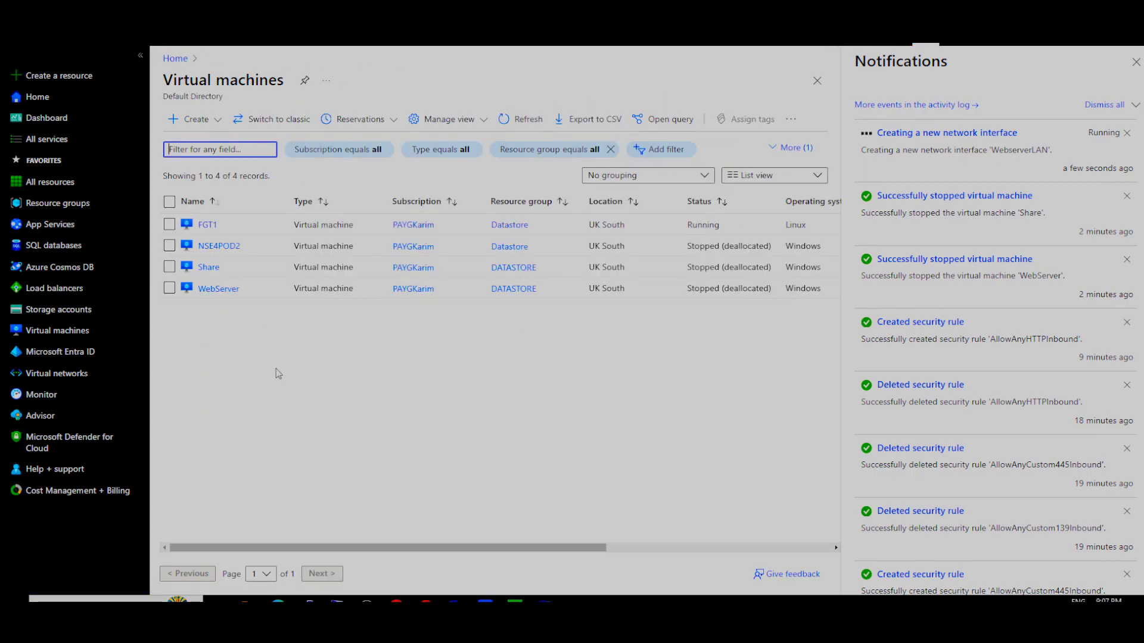
click(207, 266)
click(197, 277)
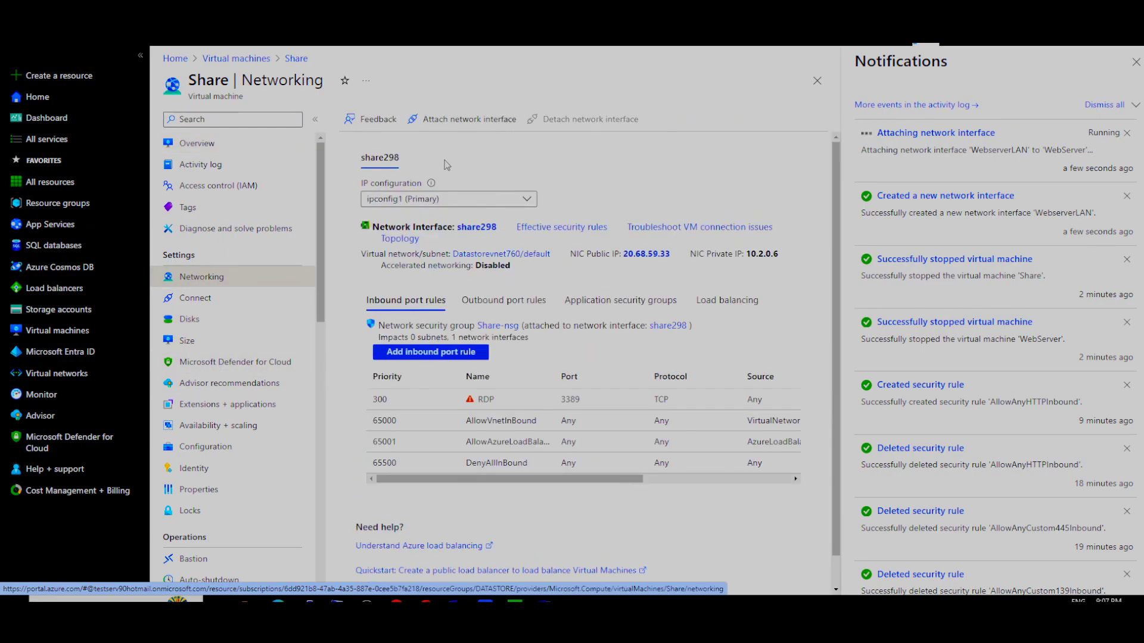
click(460, 119)
click(388, 201)
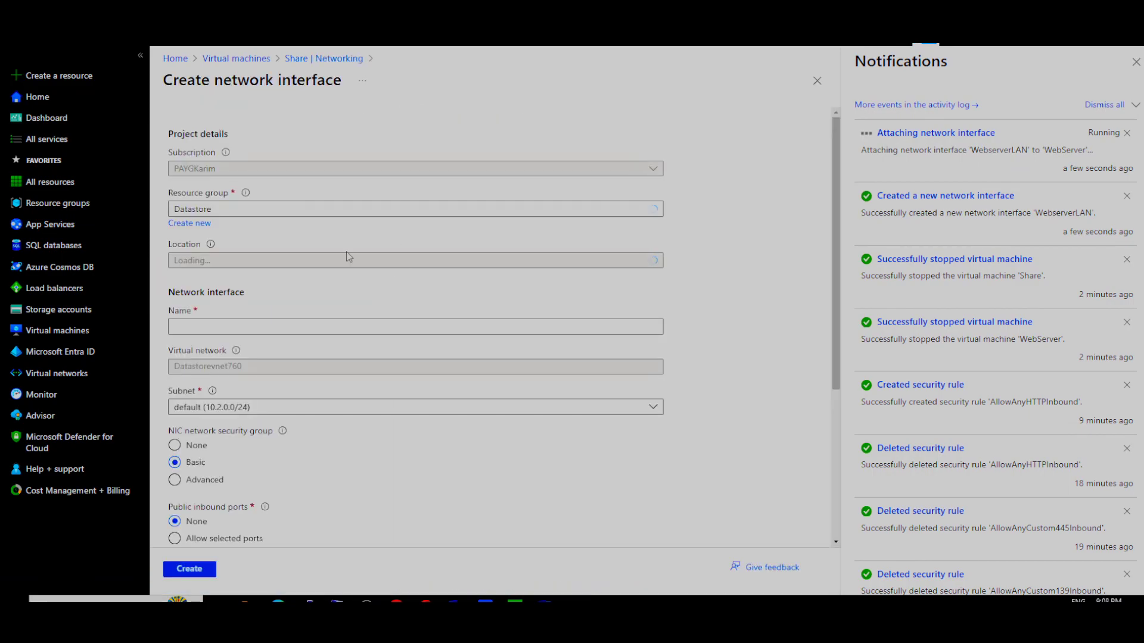
Step: Name the network interface ShareLAN, assign it to the LAN (10.100.0.0/24) subnet, and set its NIC network security group to None
click(202, 326)
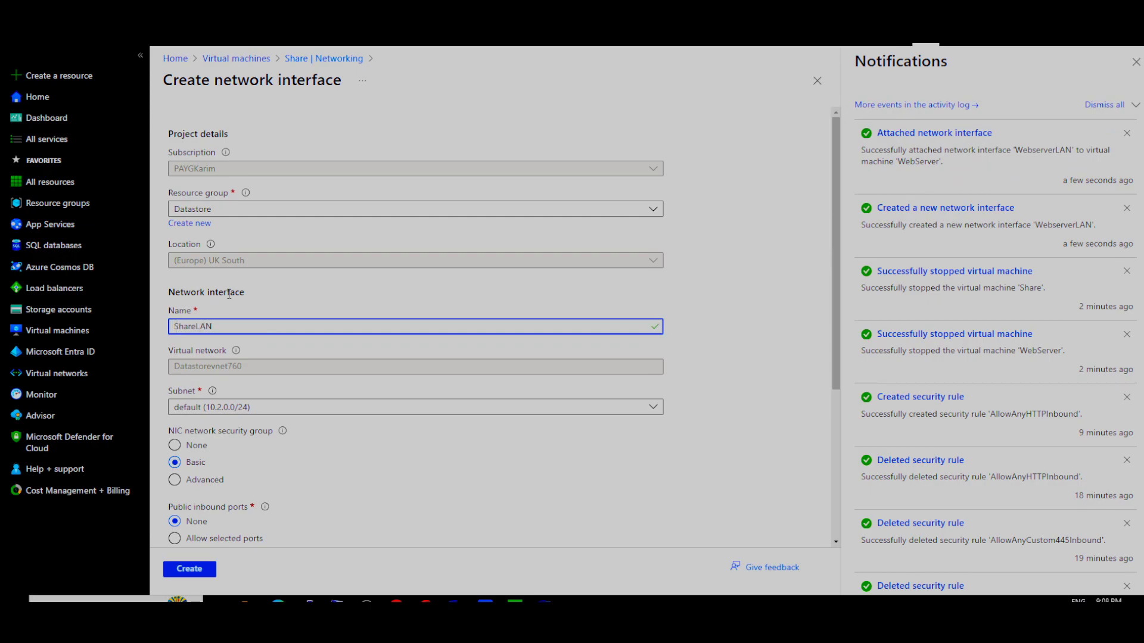
scroll(301, 438, down, 2)
click(268, 287)
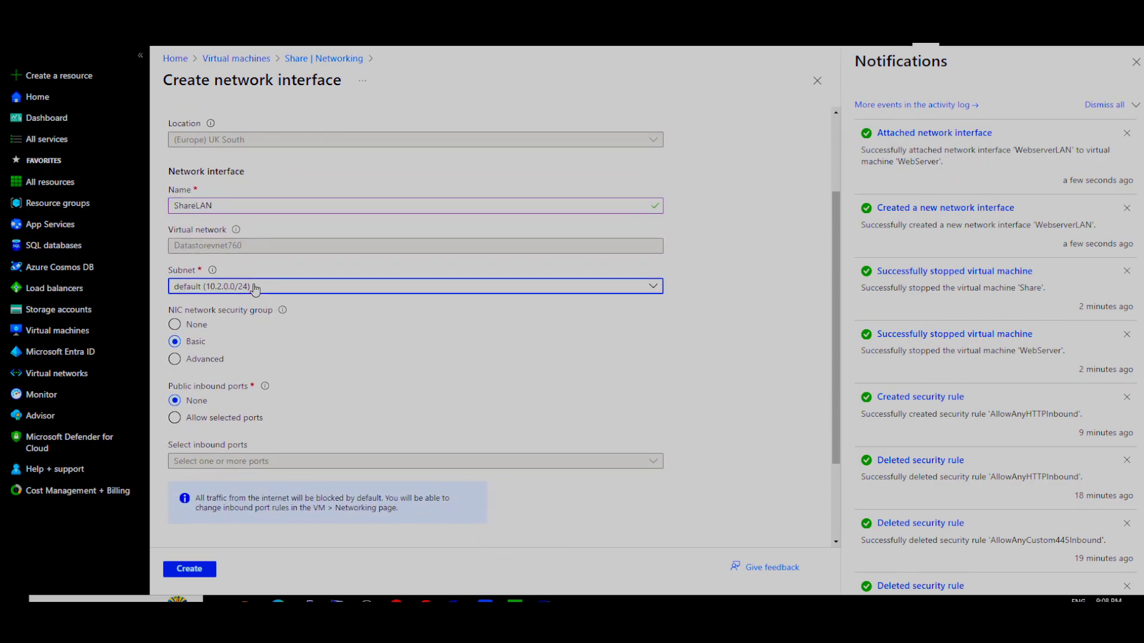
click(217, 326)
click(193, 325)
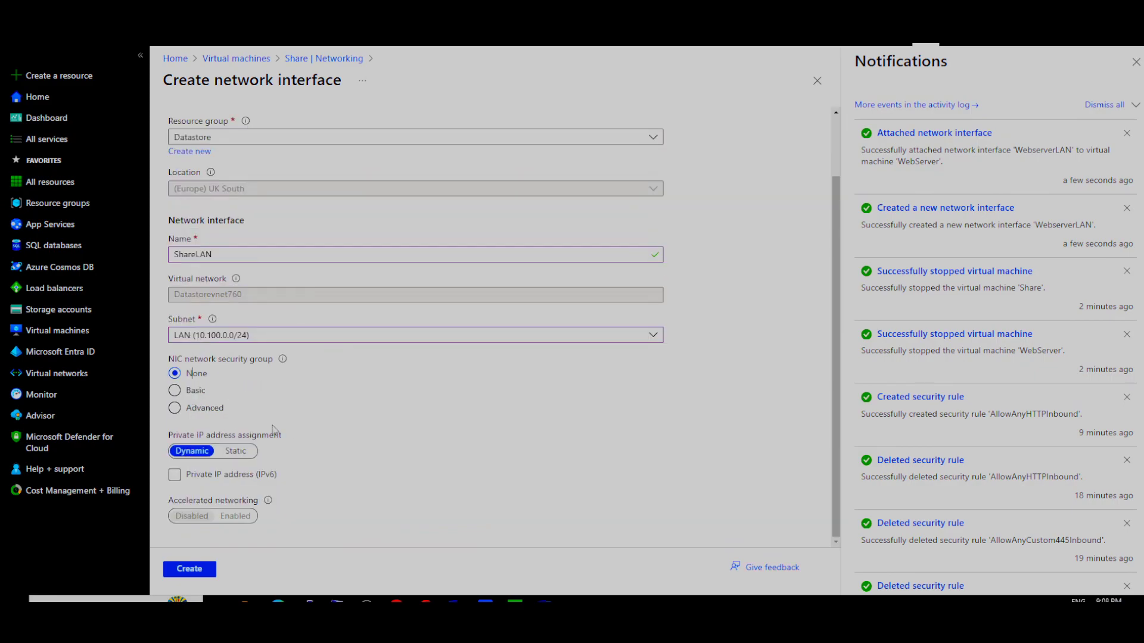
Step: Give ShareLAN the static private IP address 10.100.0.200 and create the interface
click(236, 451)
click(227, 492)
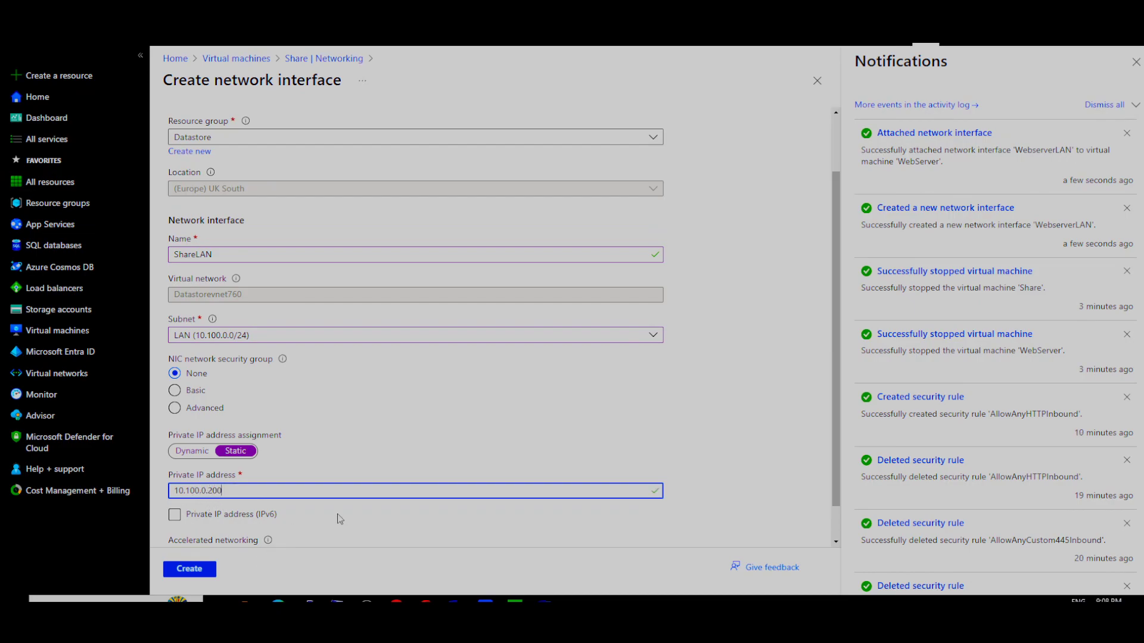
scroll(334, 516, down, 1)
scroll(342, 511, up, 2)
scroll(325, 375, down, 2)
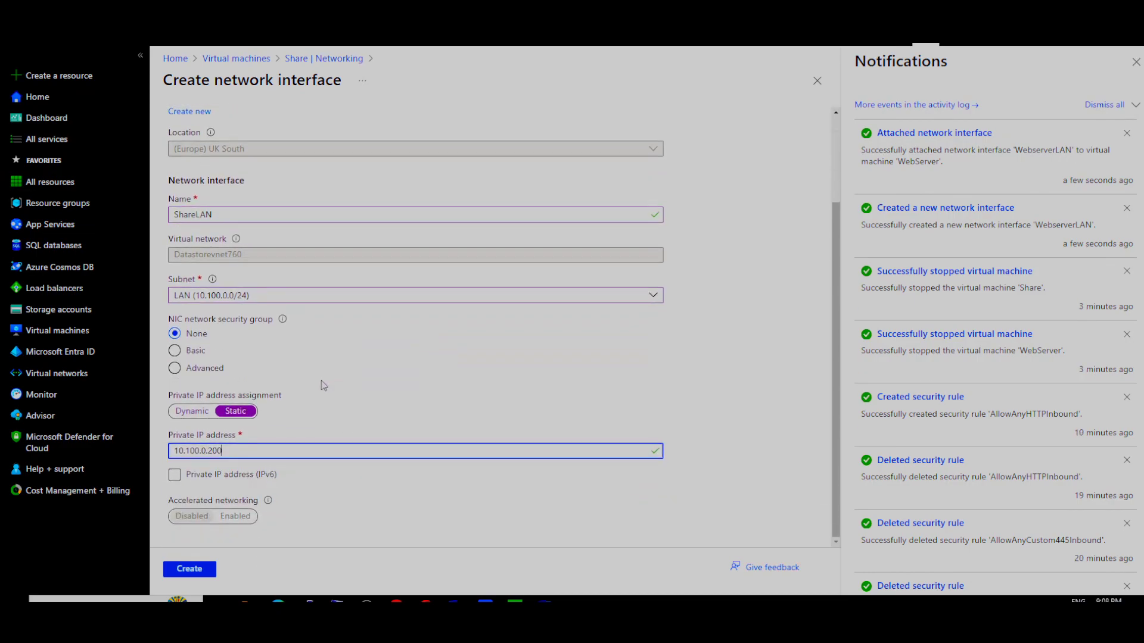
click(197, 569)
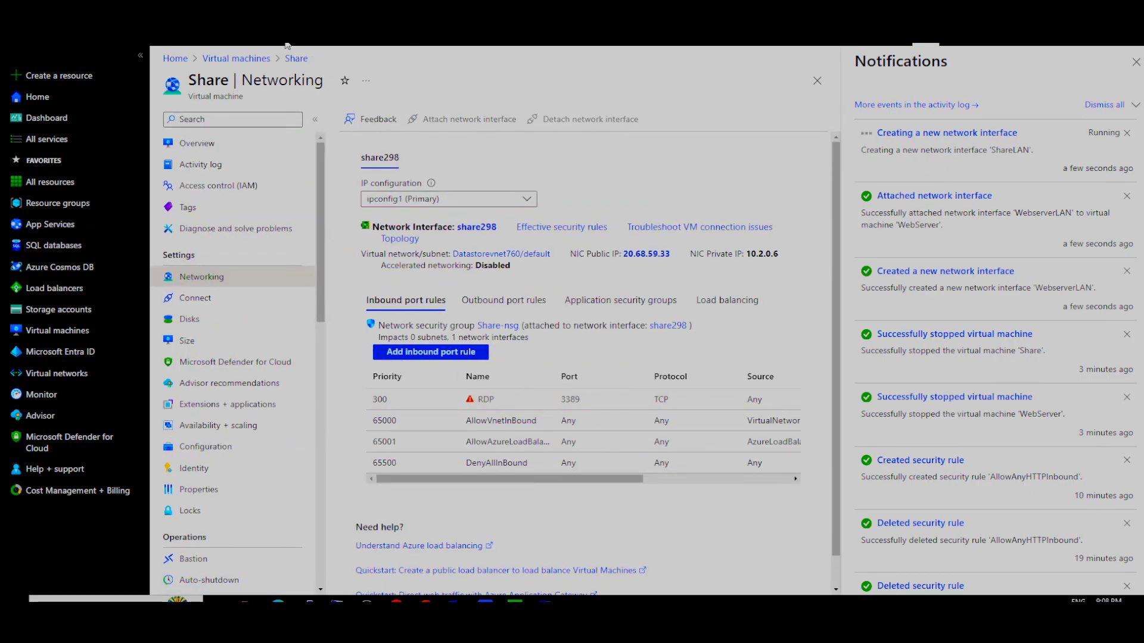
Step: Open WebServer's networking settings and check the options for attaching another network interface without attaching one
click(236, 59)
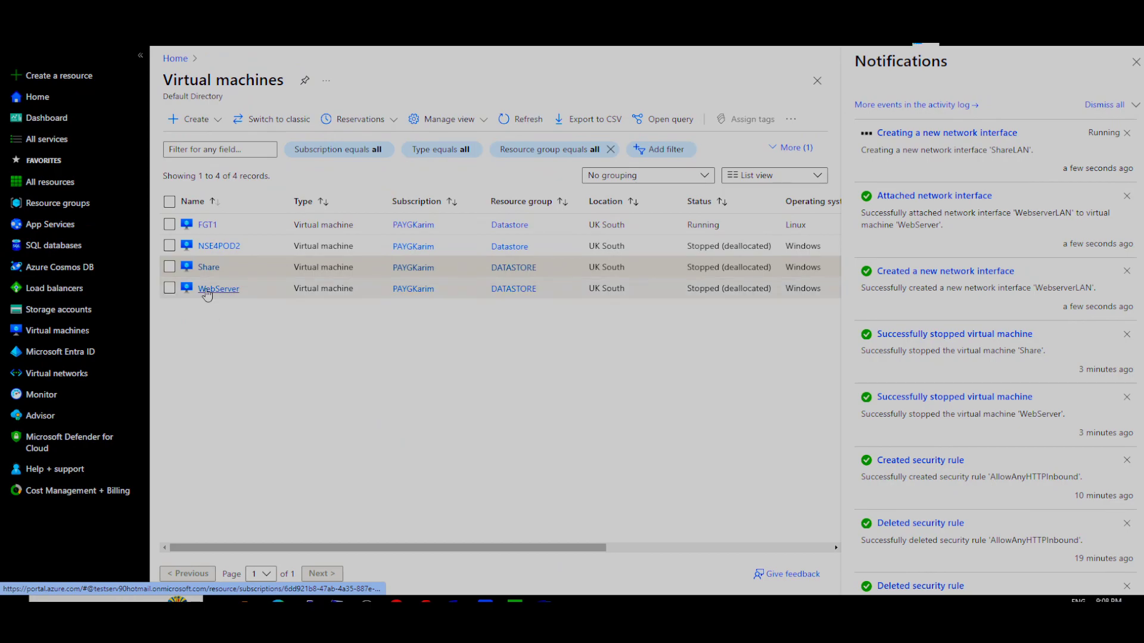
click(218, 289)
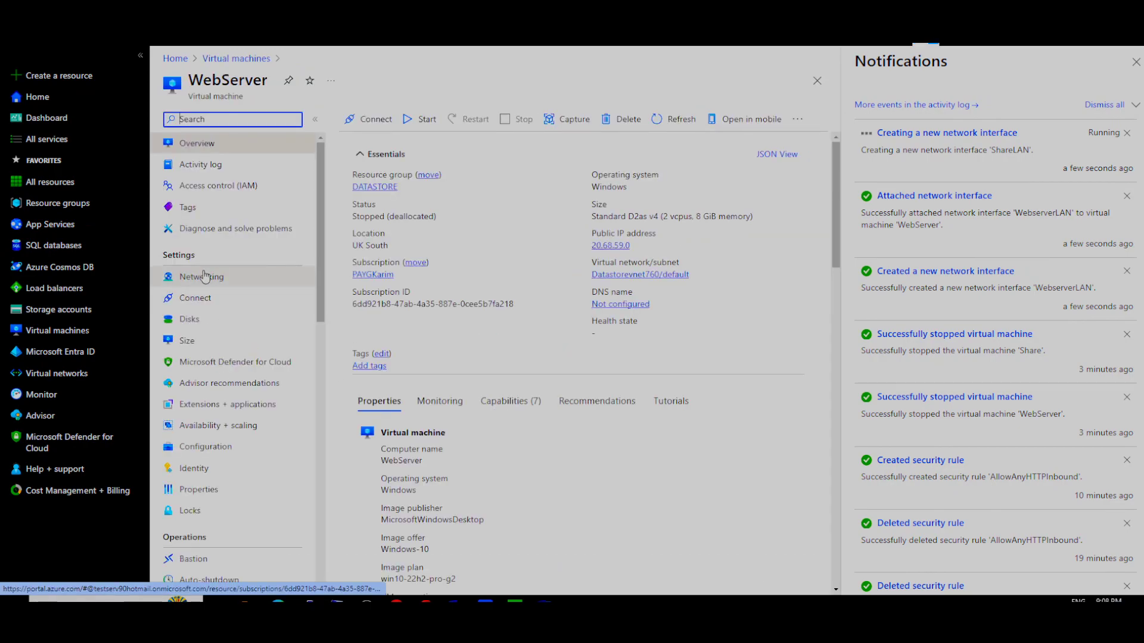
click(206, 277)
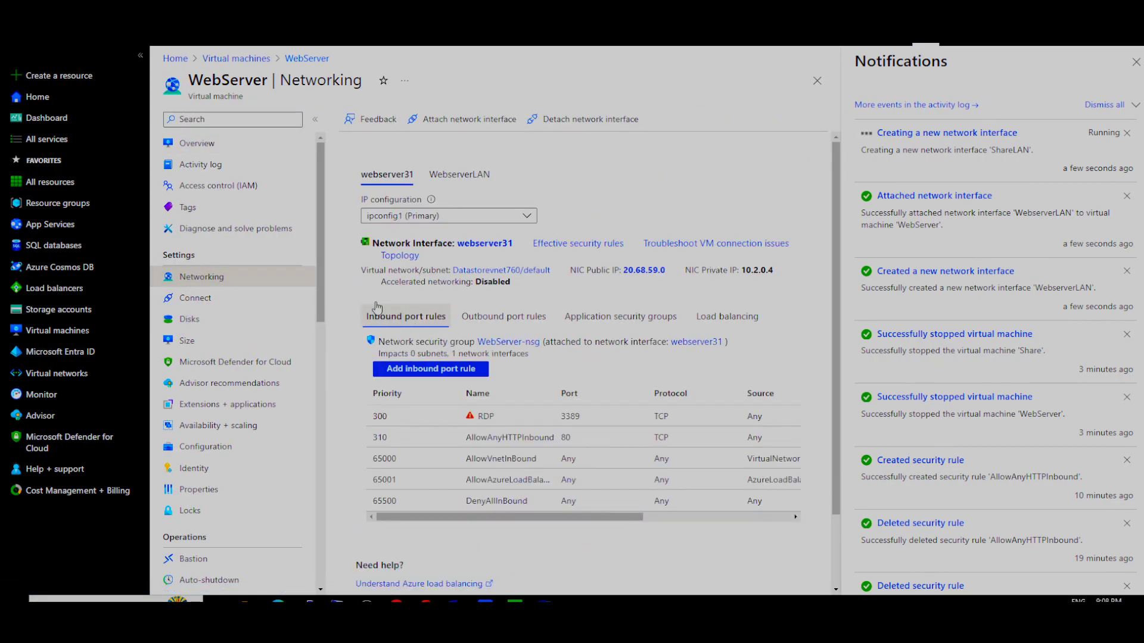
click(459, 119)
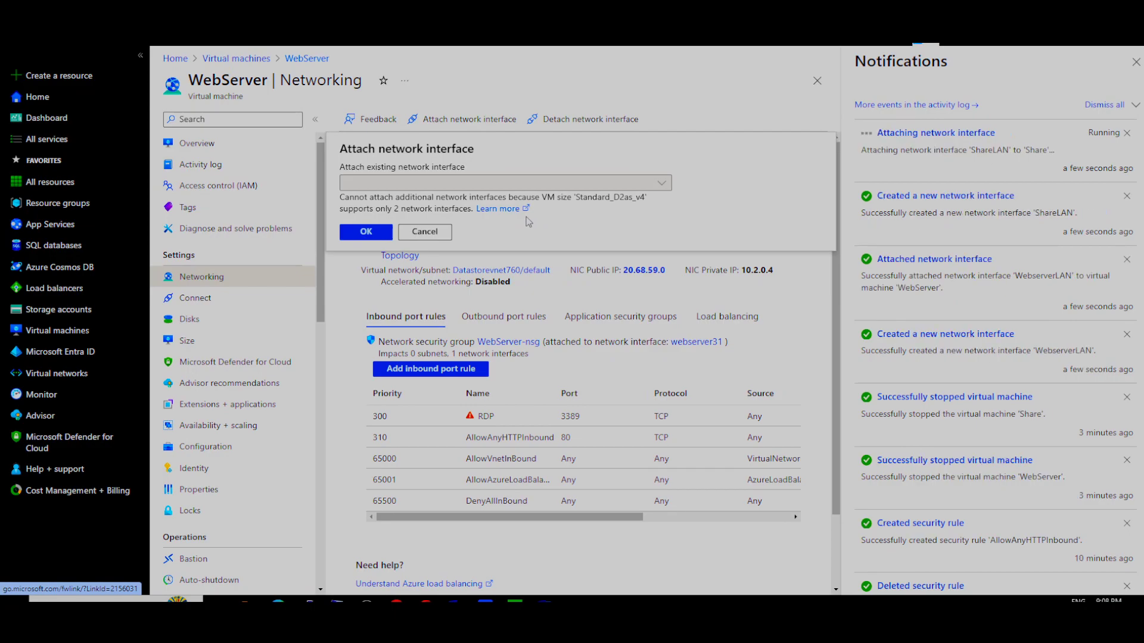
click(445, 233)
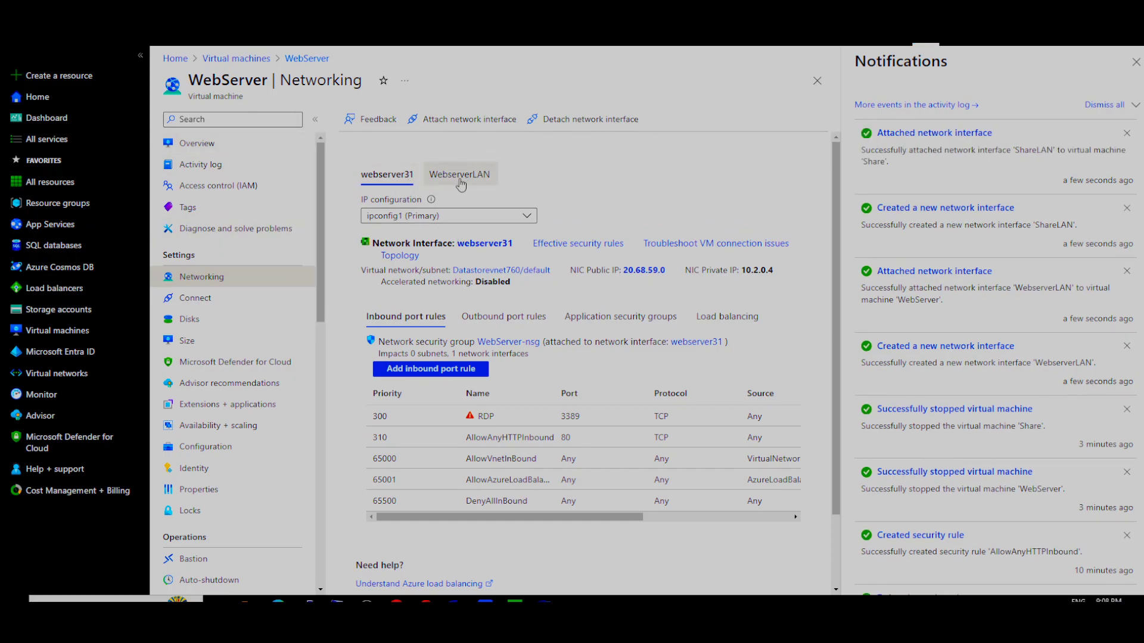
Step: Compare the IP addresses and inbound port rules of WebServer's WebserverLAN and webserver31 interfaces
click(462, 177)
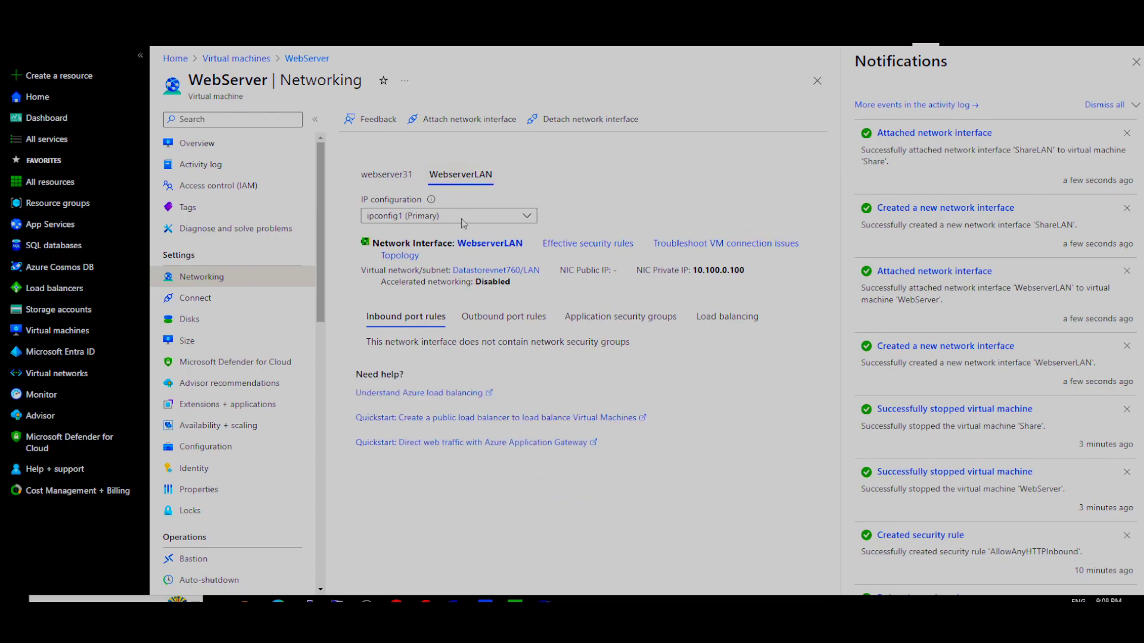
drag(390, 345, 618, 350)
click(403, 147)
click(388, 174)
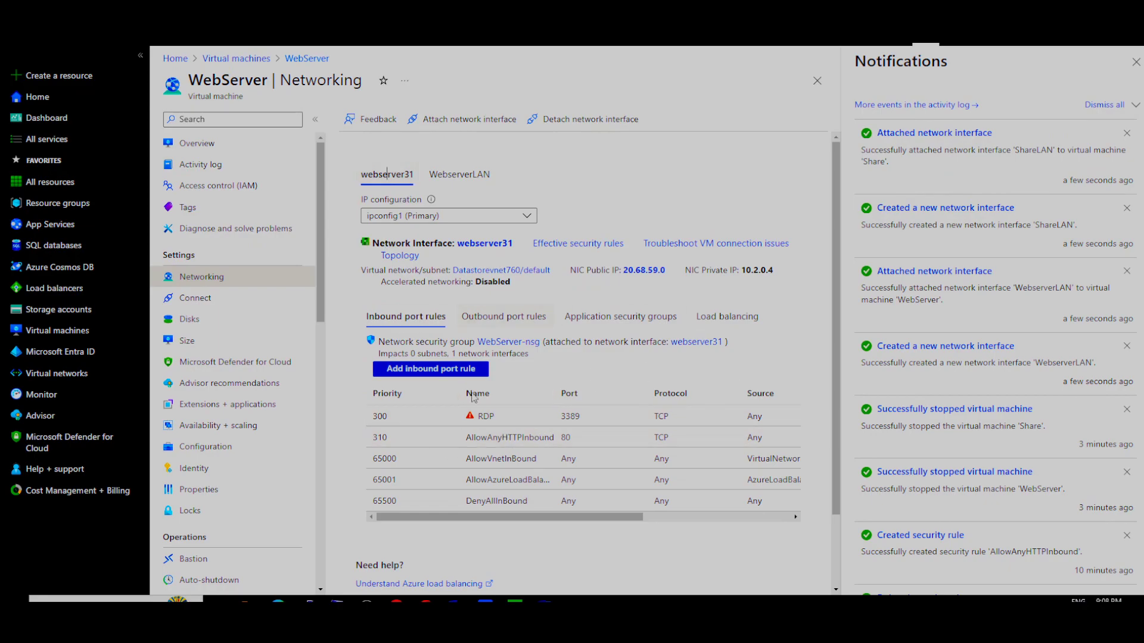
click(458, 174)
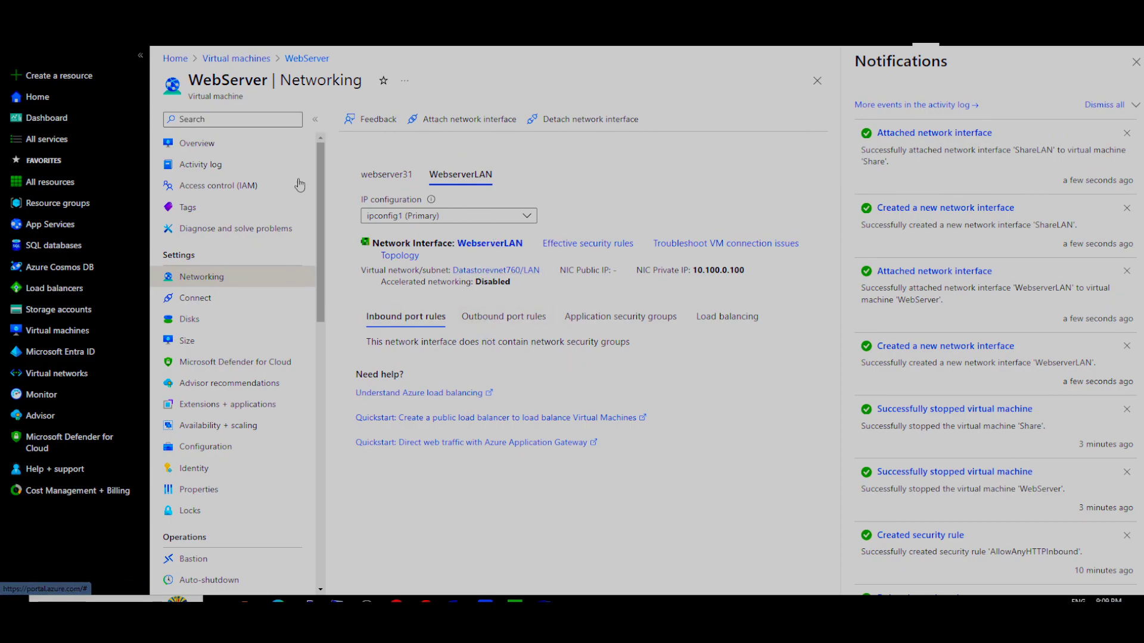
Step: Return to WebServer's overview, dismiss the notifications, and start the virtual machine
click(236, 58)
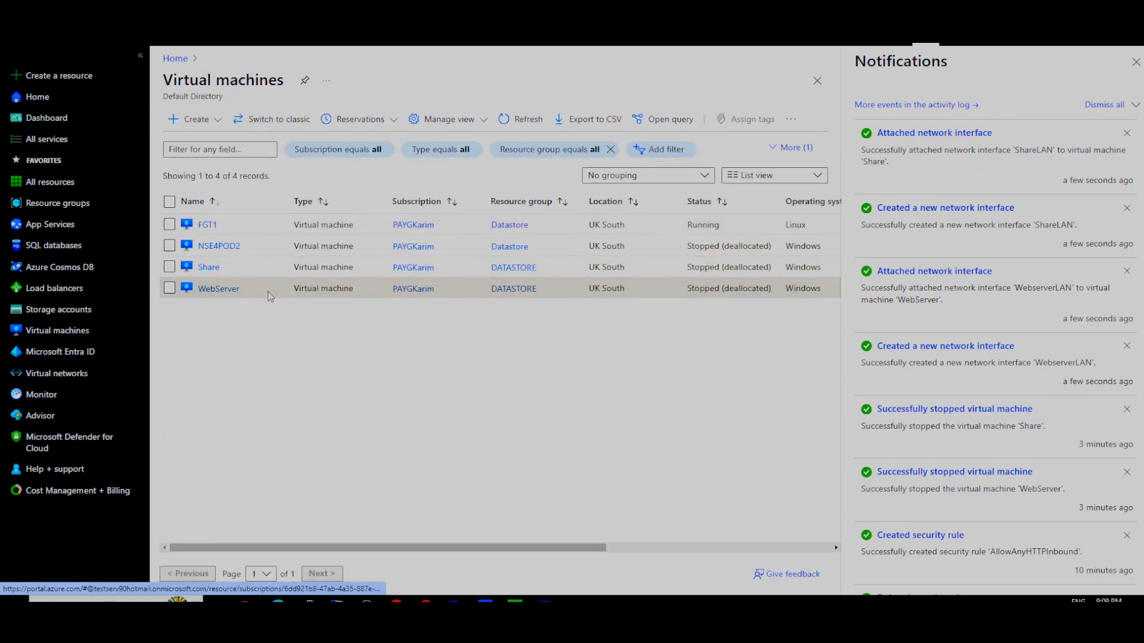
click(221, 290)
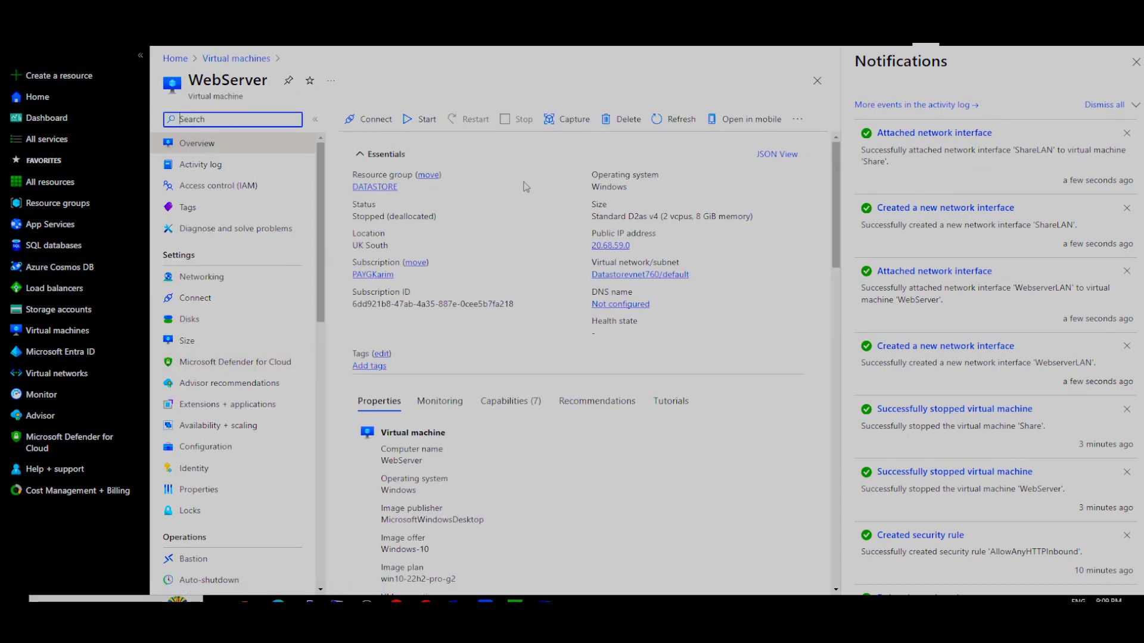
click(1136, 62)
click(633, 119)
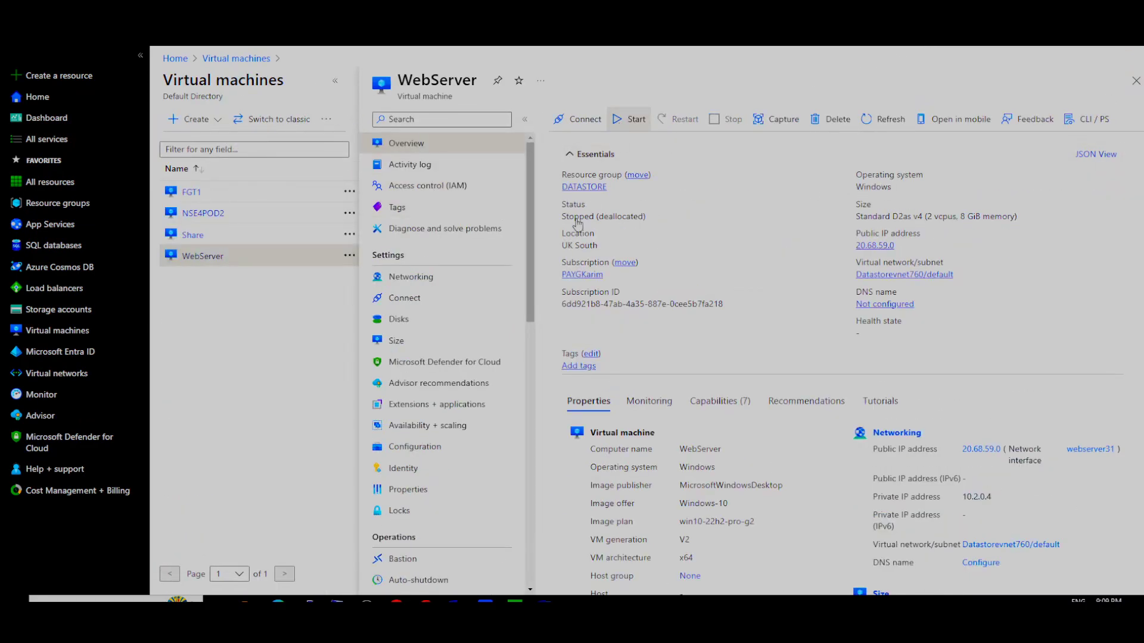
Step: Open Share's networking settings, check for existing interfaces to attach, and reload the page to refresh its interface list
click(218, 238)
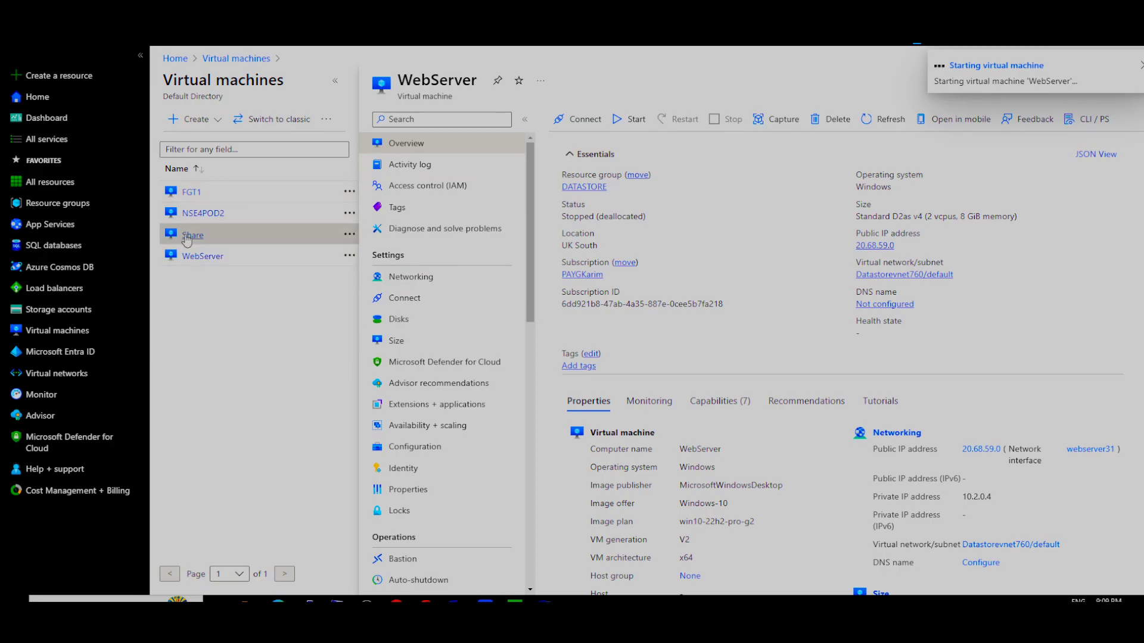
click(411, 277)
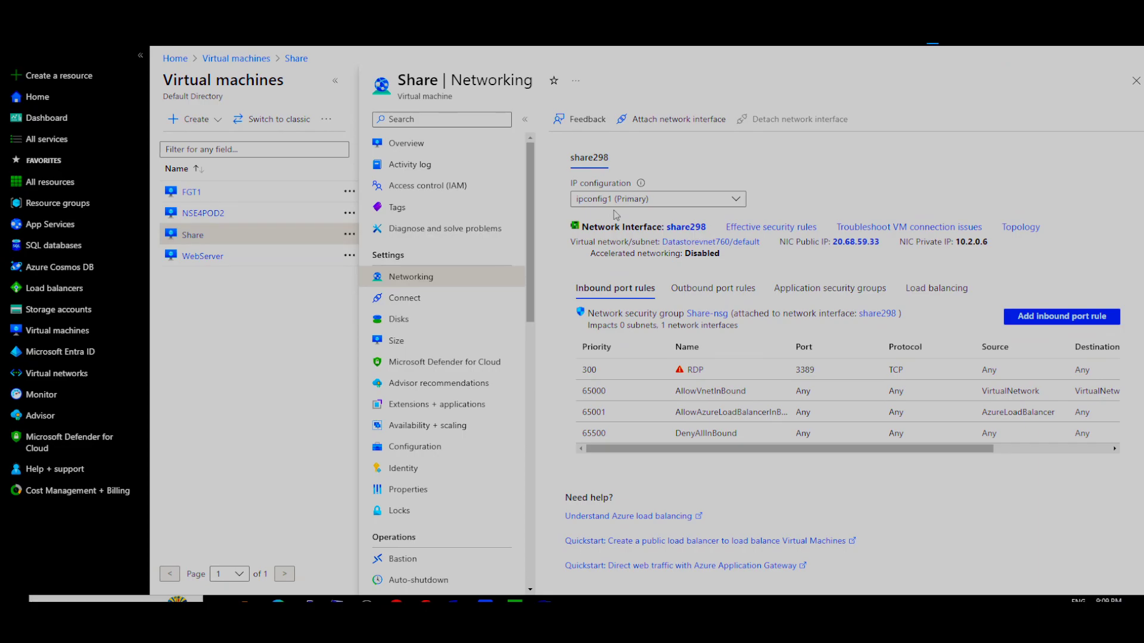
click(685, 119)
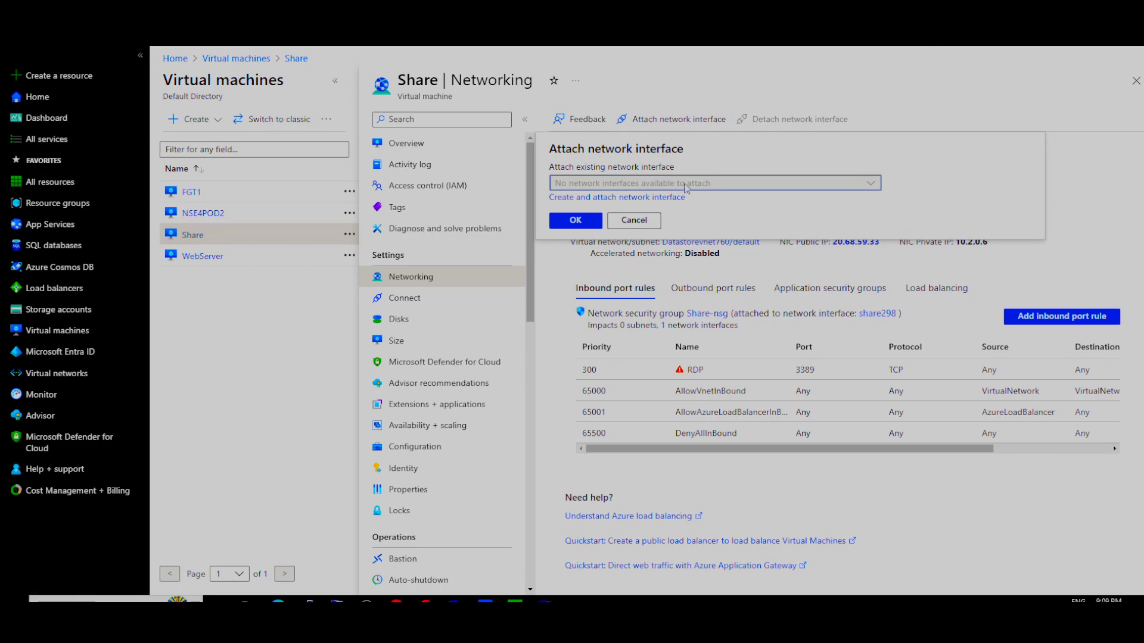
click(633, 220)
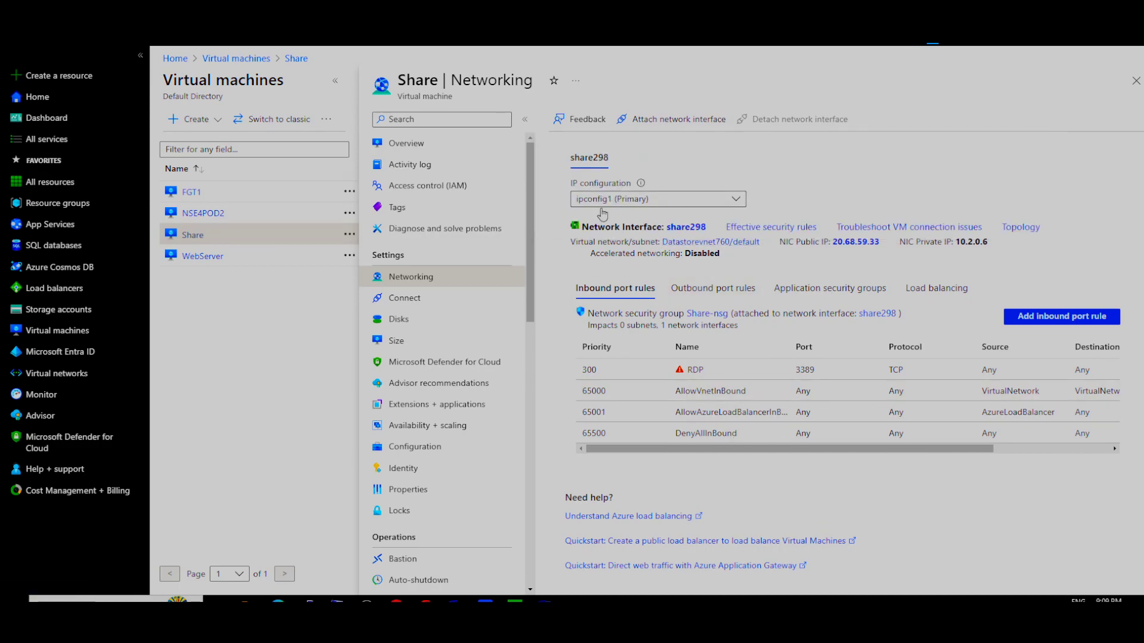
click(405, 298)
click(417, 278)
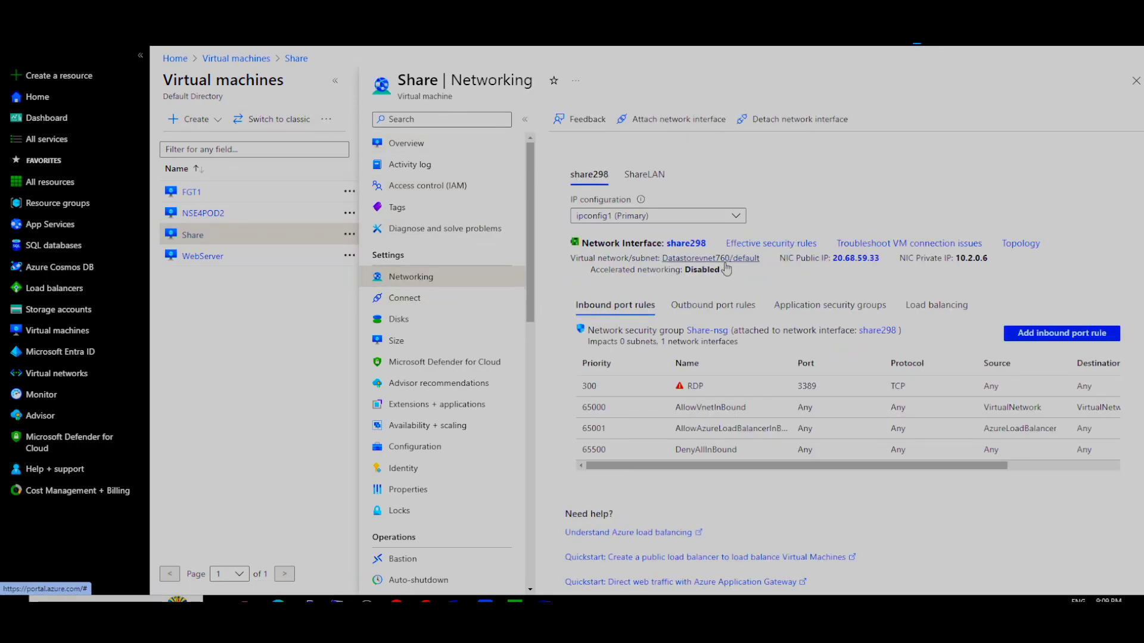
Step: Compare the IP addresses and inbound port rules of Share's ShareLAN and share298 interfaces
click(643, 175)
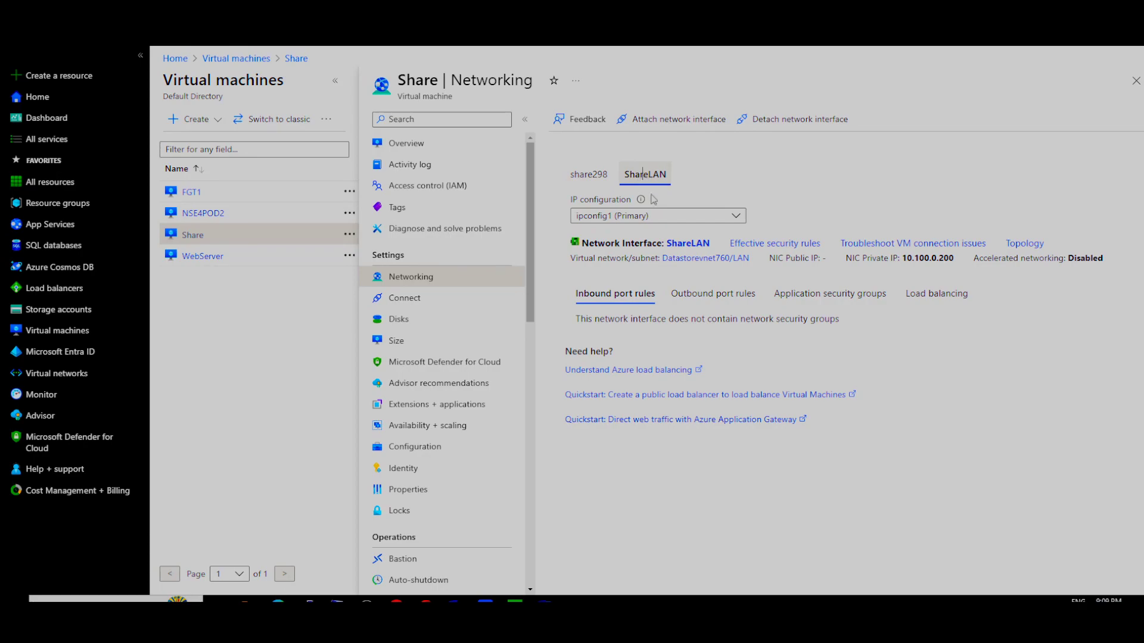
click(750, 194)
click(589, 174)
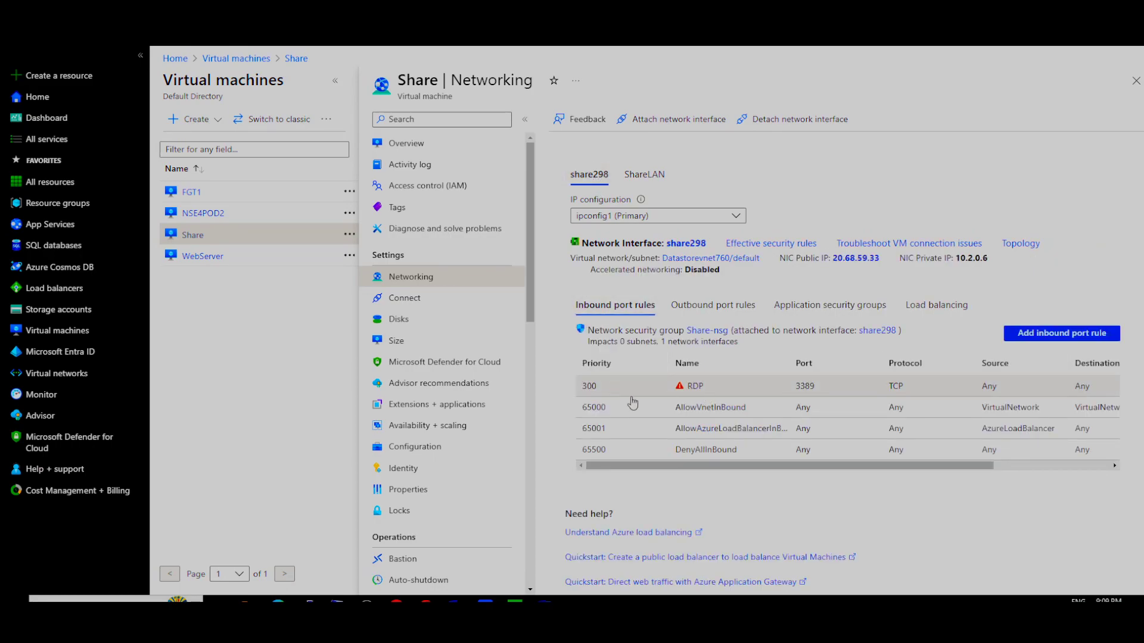
click(644, 174)
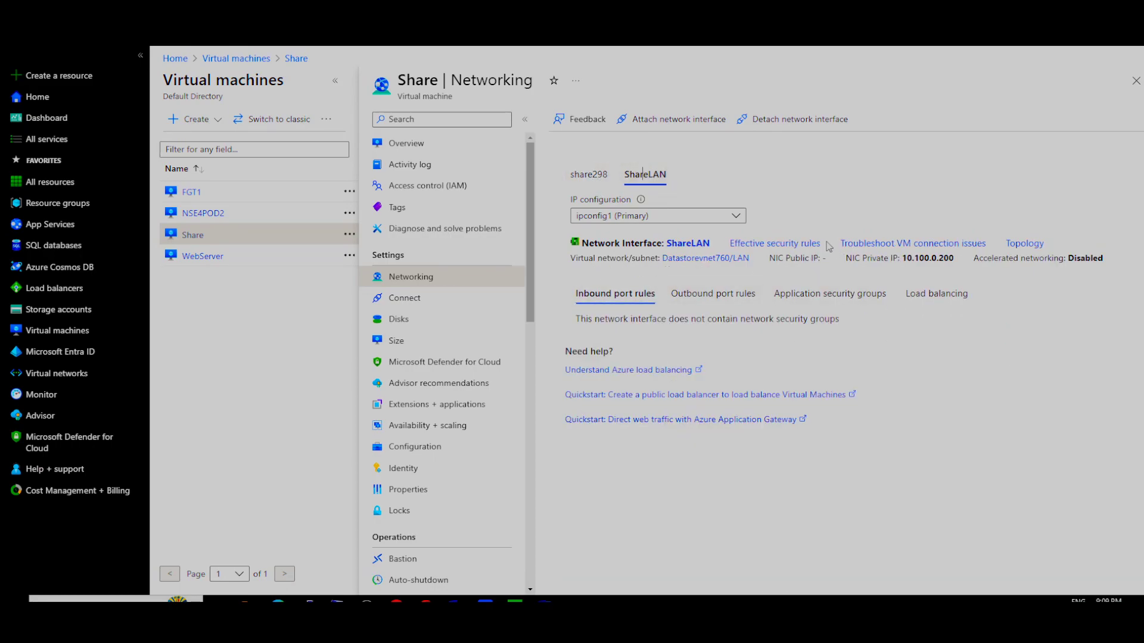
Step: Examine the networking details of the FGT1 firewall's FGT1-Nic2 interface
click(192, 192)
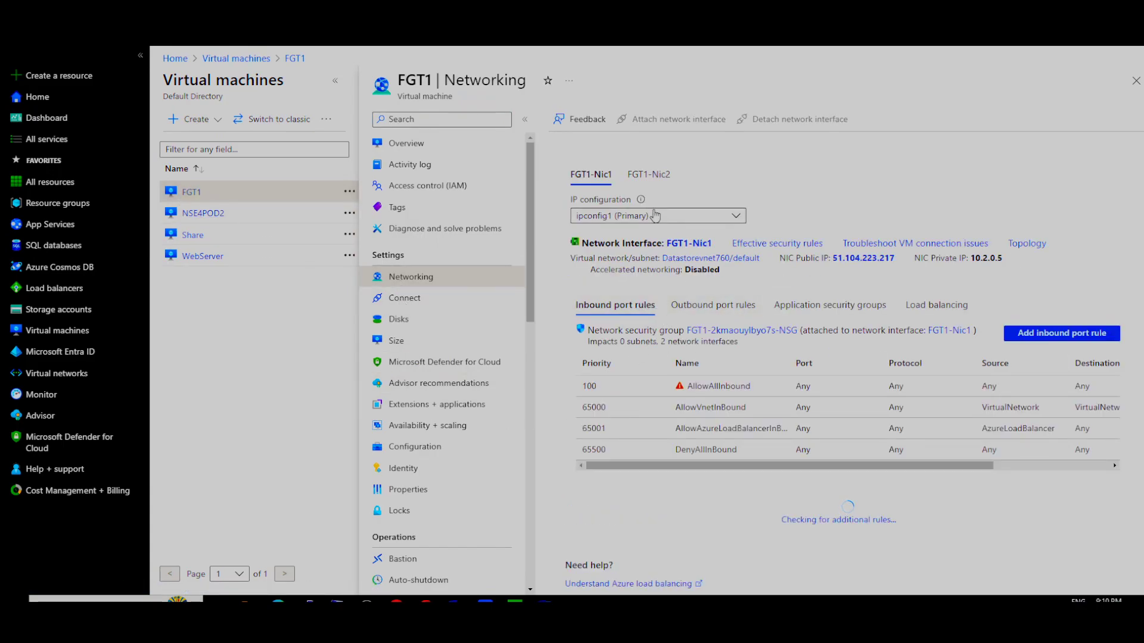
click(649, 174)
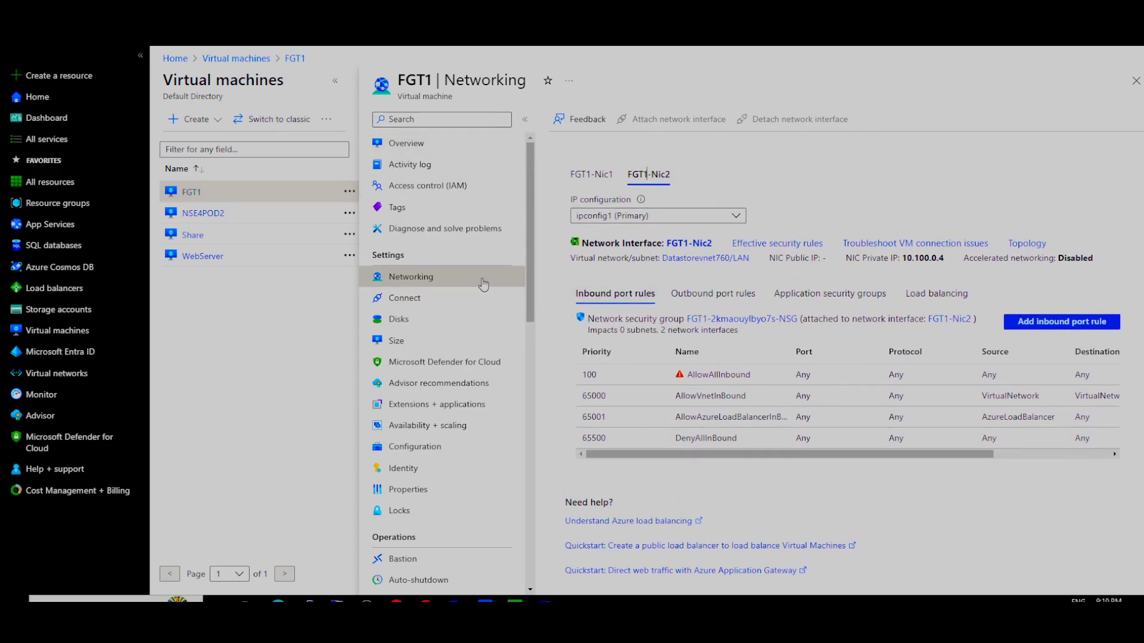
Step: Remove the network security group from the FGT1-Nic2 network interface by setting it to None and save the change
click(469, 47)
click(452, 83)
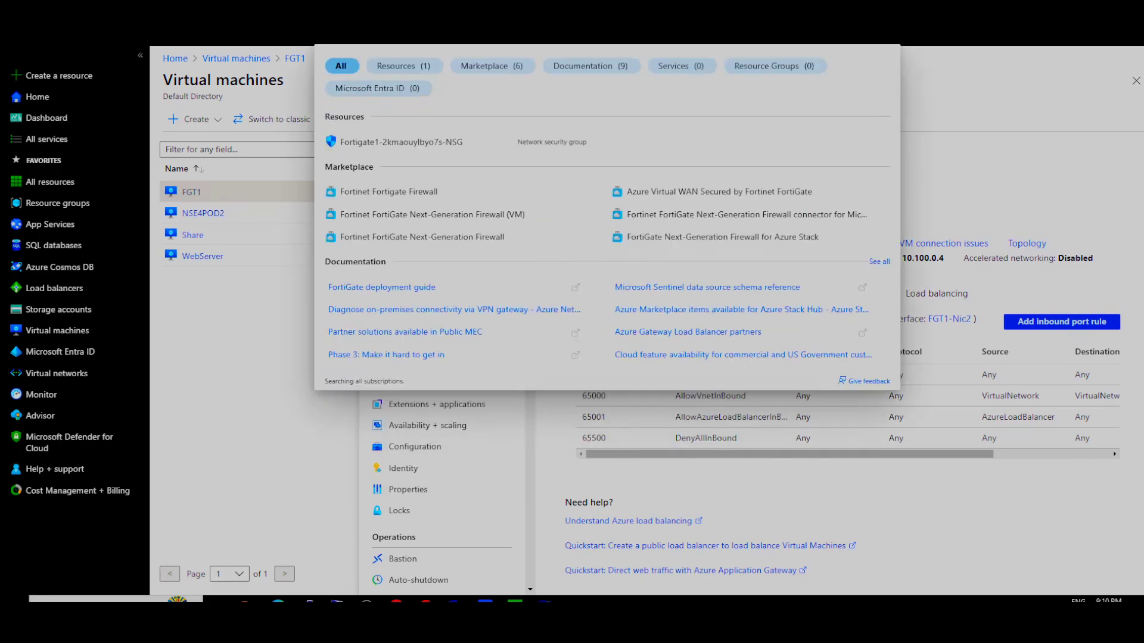
click(394, 143)
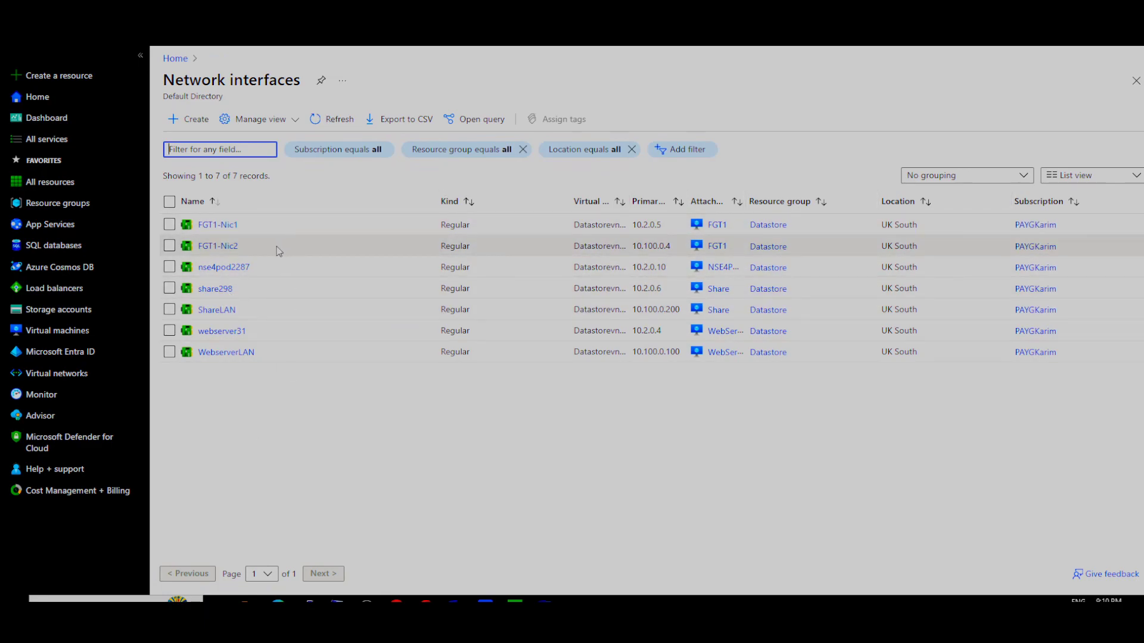
click(221, 246)
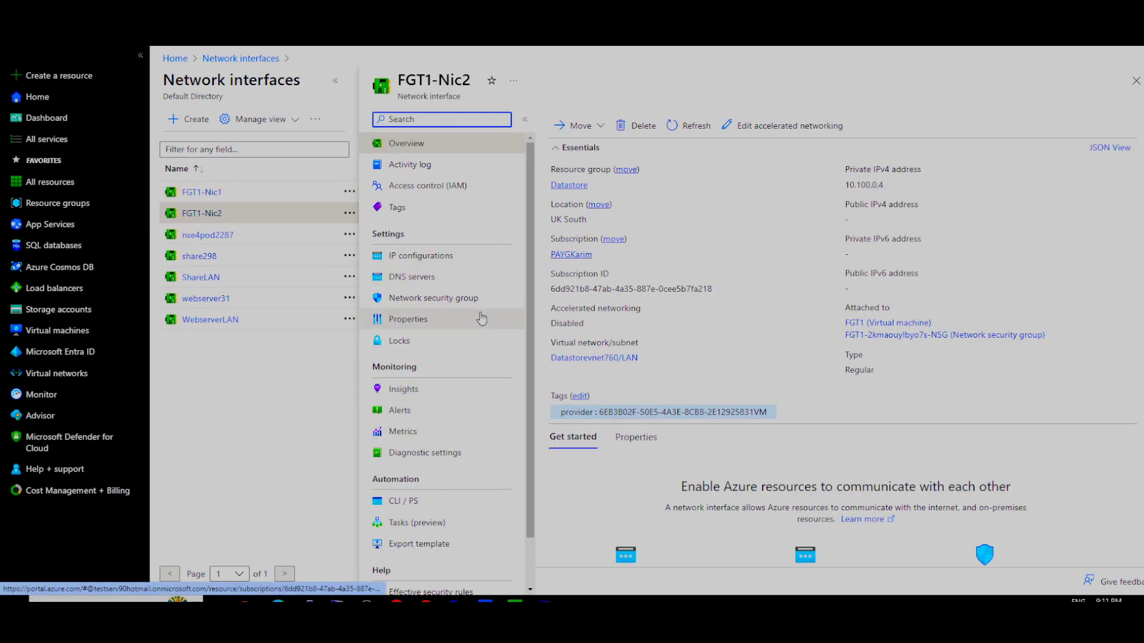
click(446, 299)
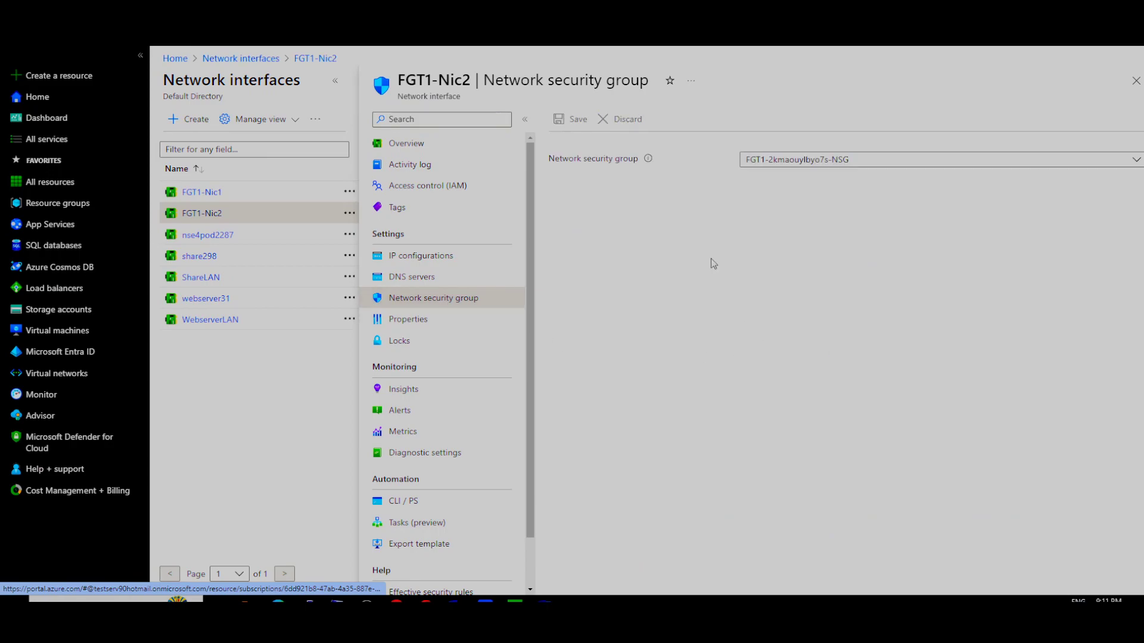
click(783, 161)
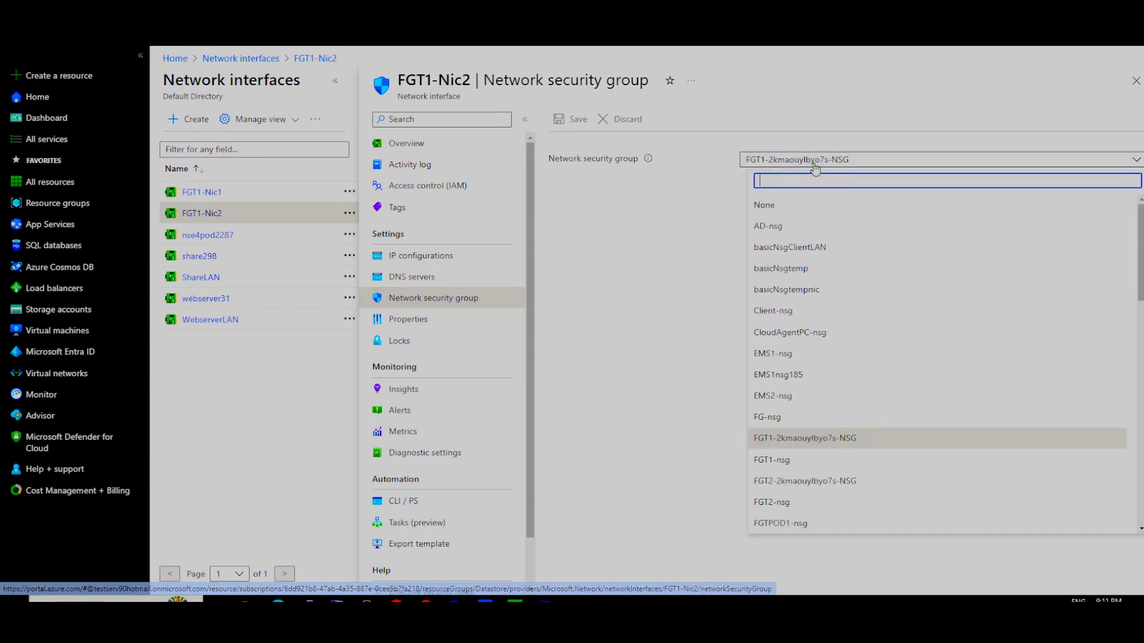
click(762, 201)
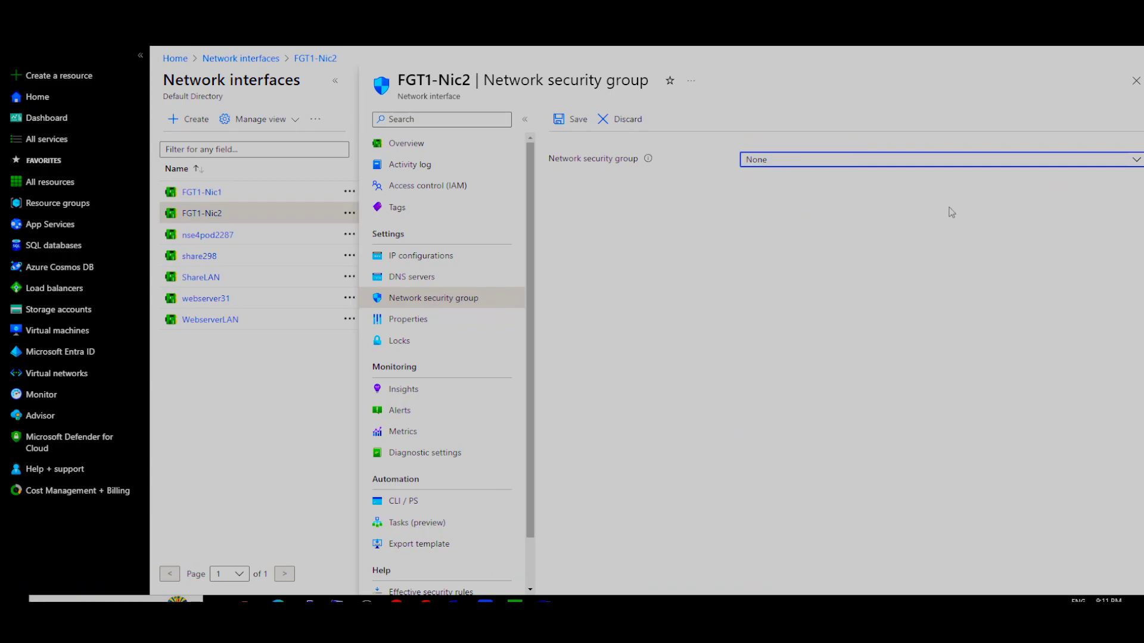
click(581, 122)
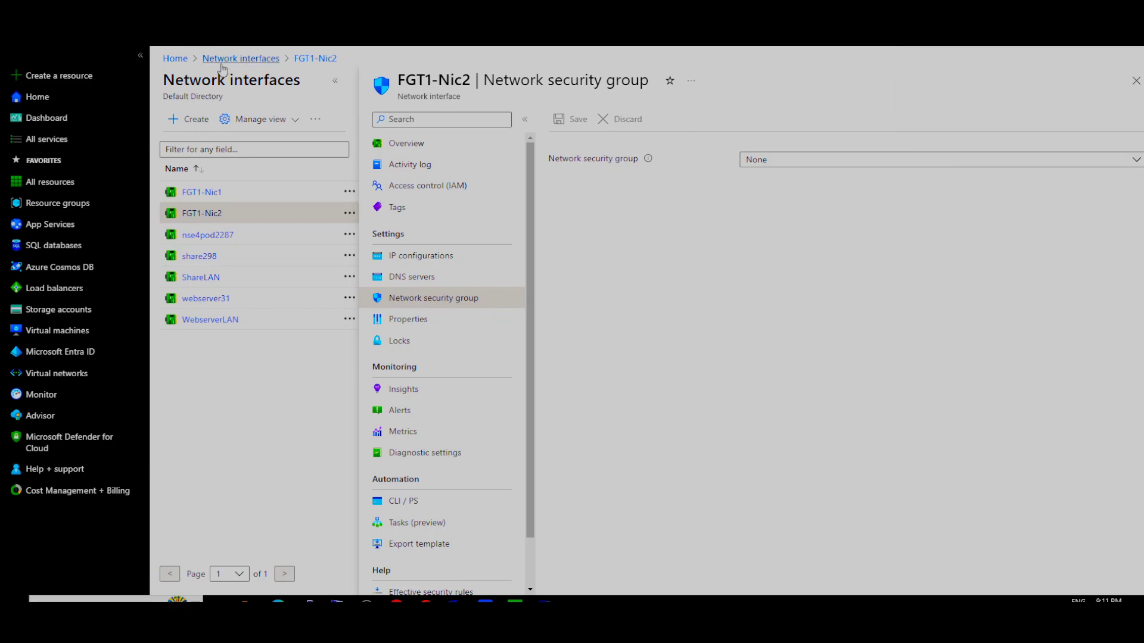
Step: Check the network security group rules on the FGT1 virtual machine's FGT1-Nic1 and FGT1-Nic2 interfaces
click(175, 59)
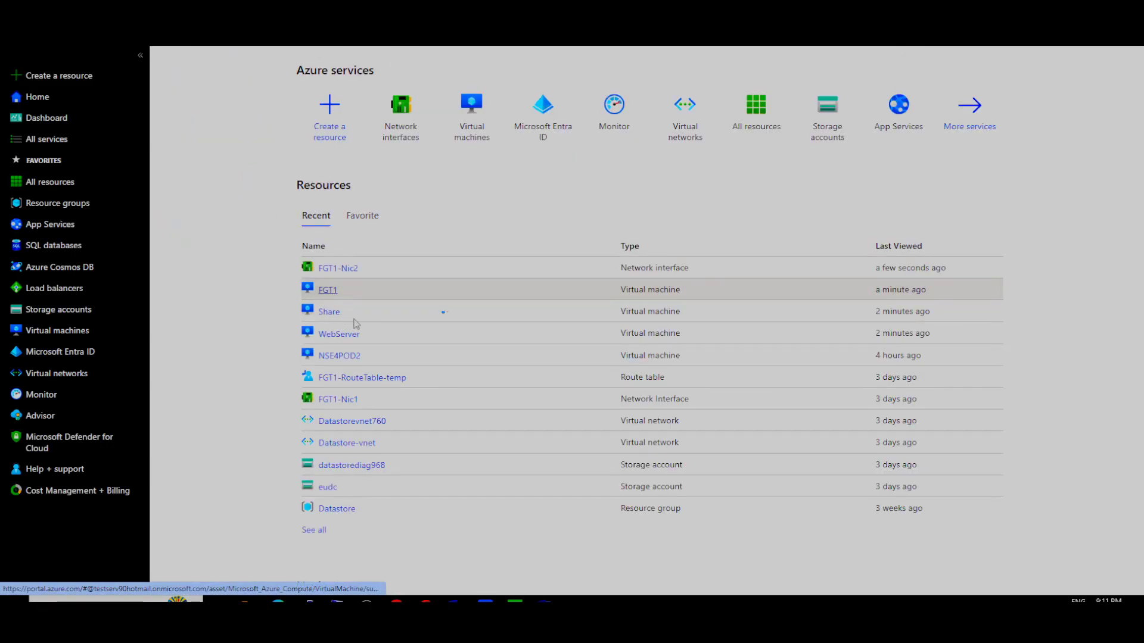
click(328, 290)
click(201, 276)
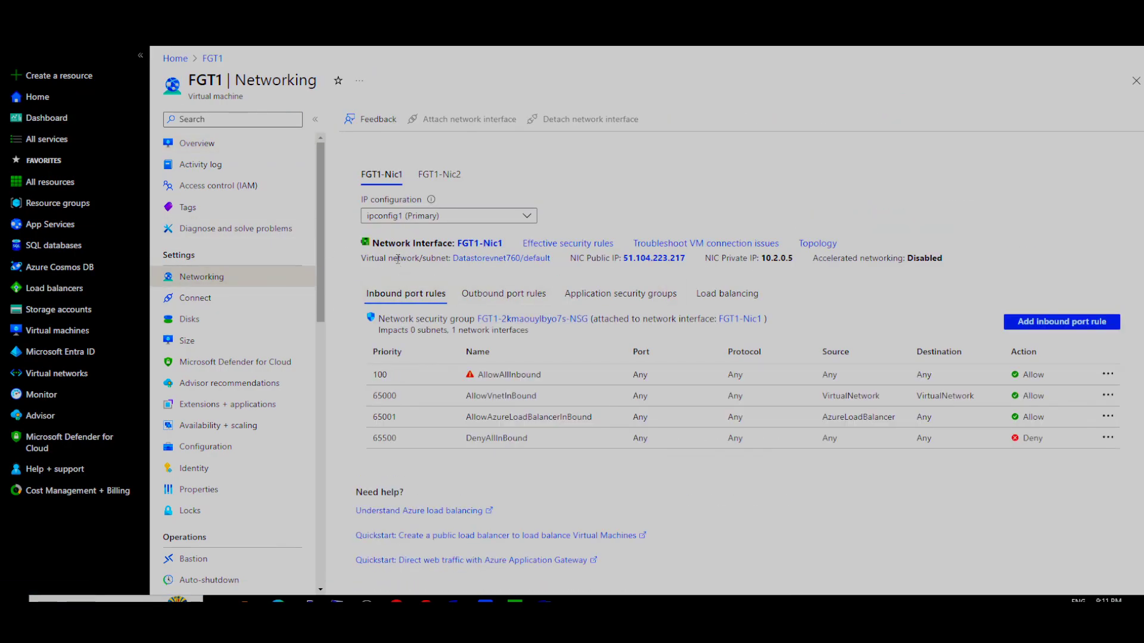
click(441, 174)
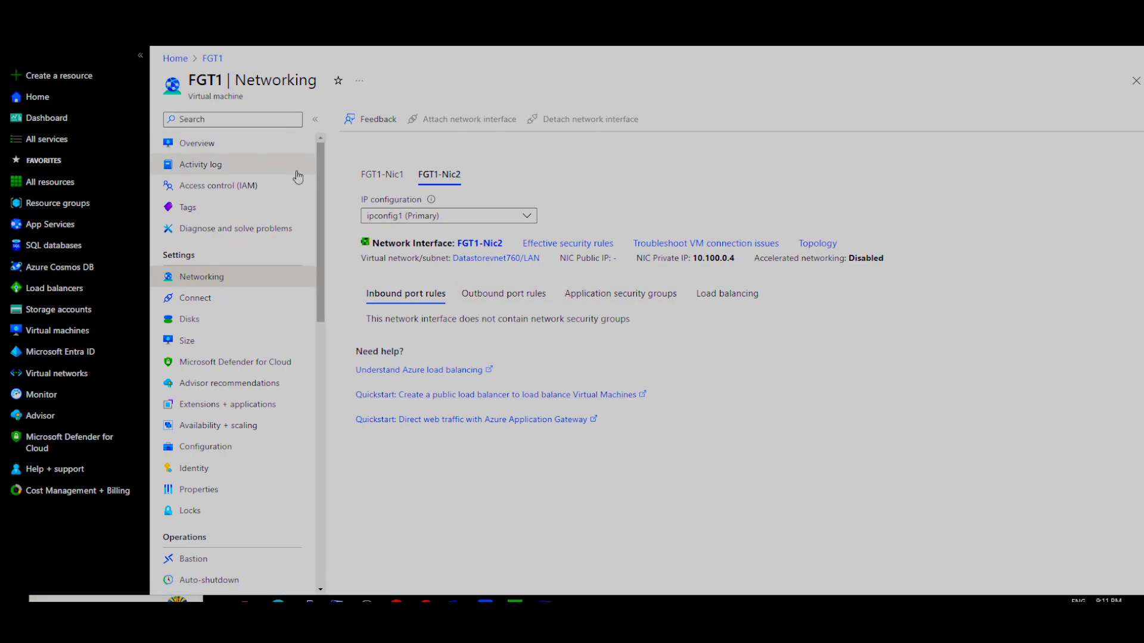
Step: Return to the virtual machines list, open Share, and start the virtual machine
click(177, 58)
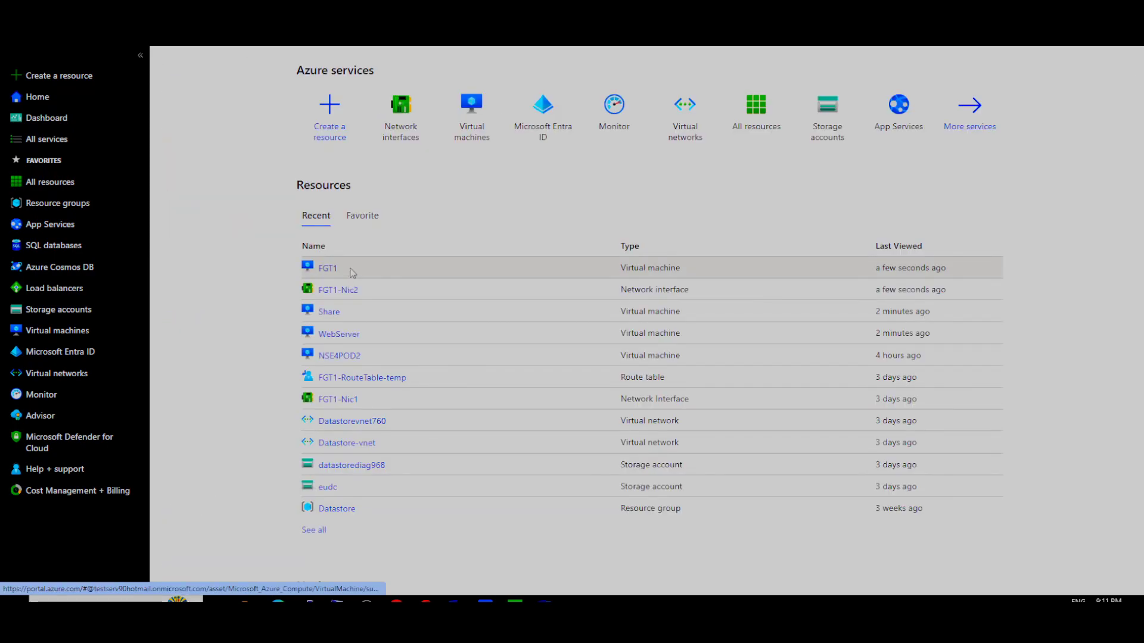
click(486, 142)
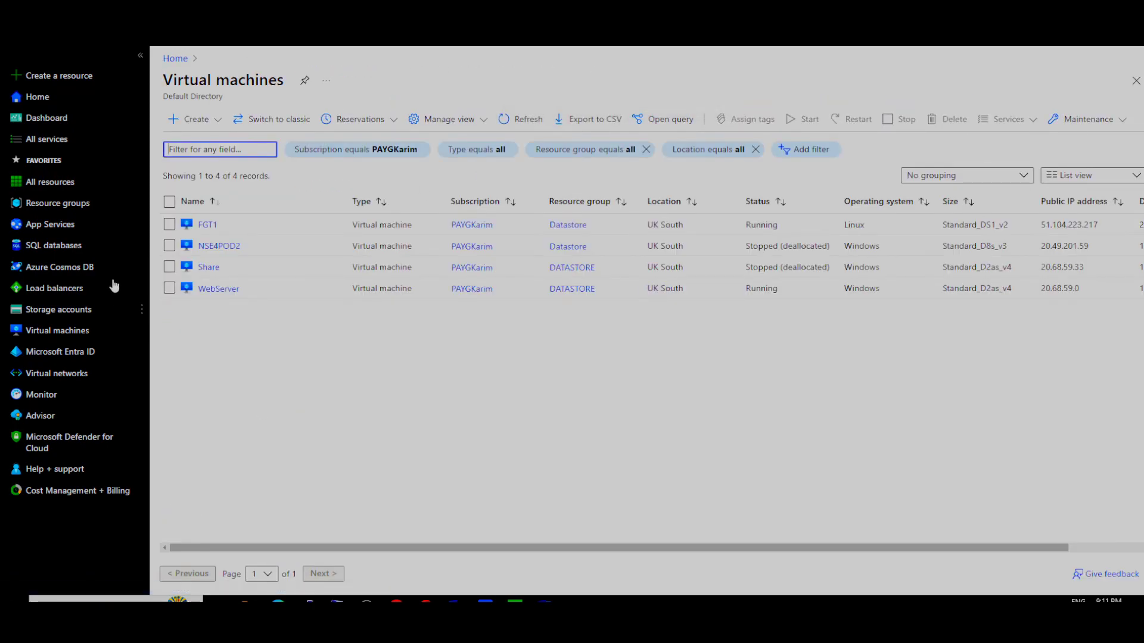
click(208, 271)
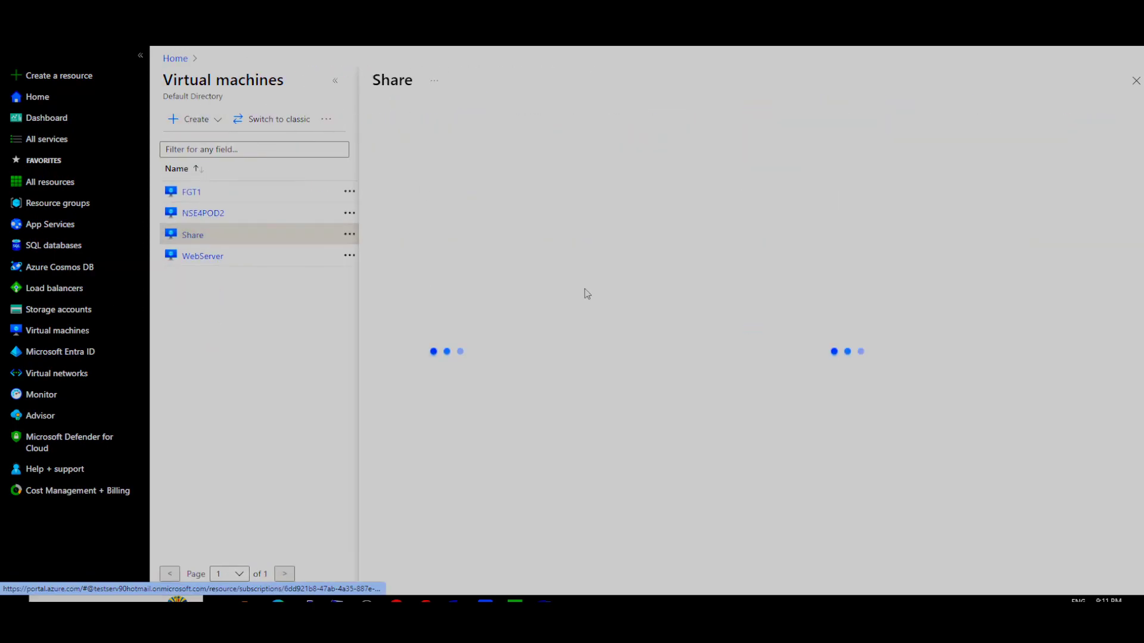
click(630, 114)
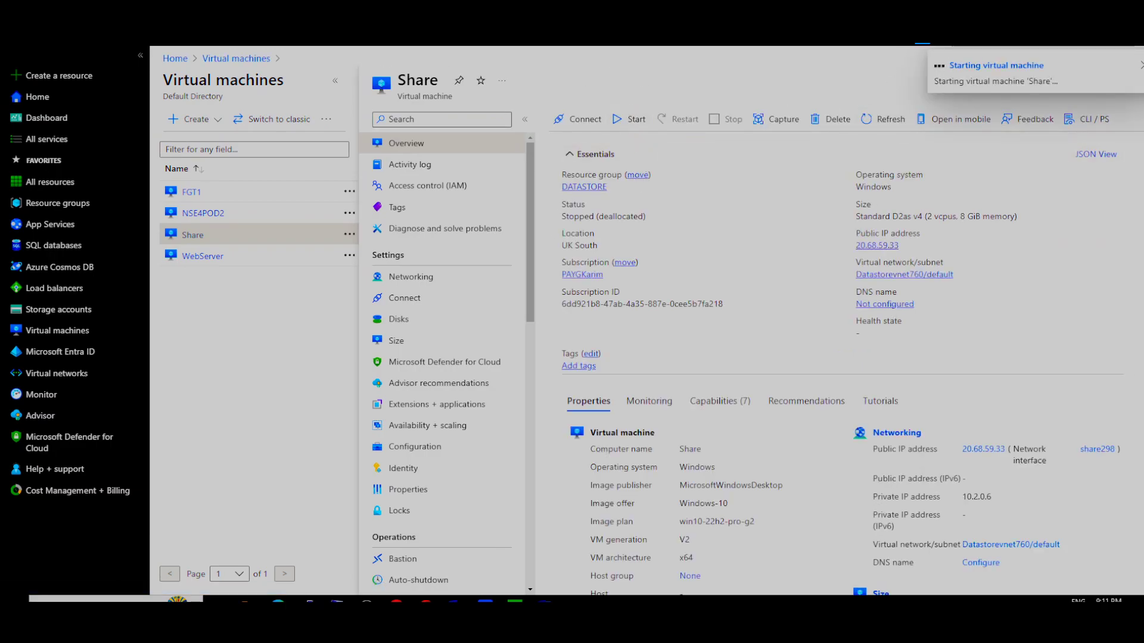
Step: Launch Remote Desktop Connection and copy WebServer's public IP address from its overview
click(204, 256)
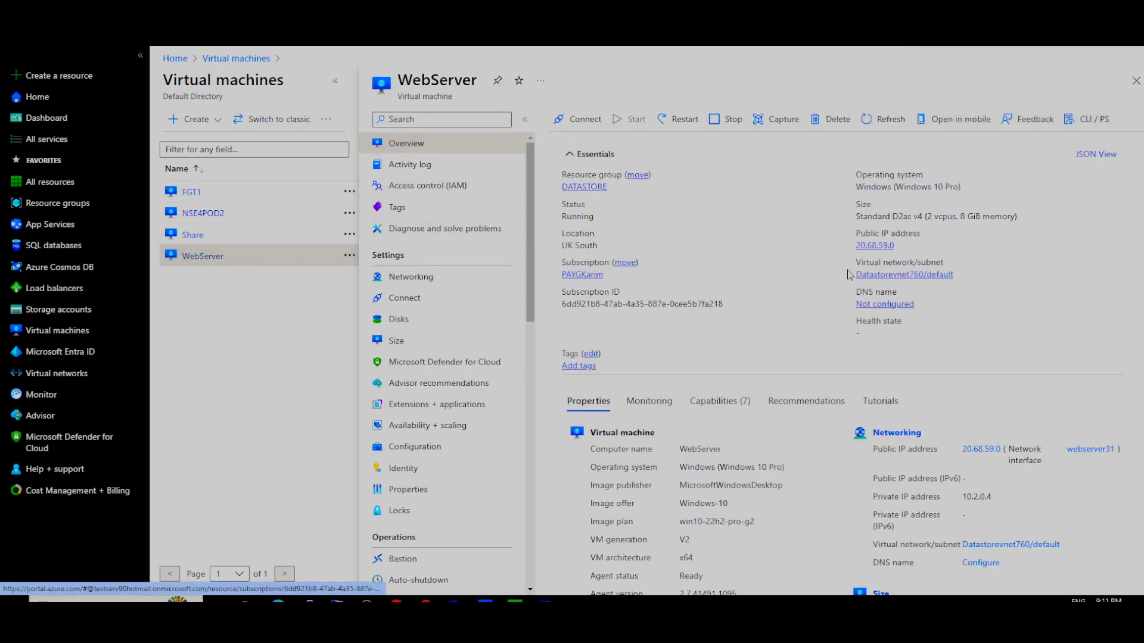
click(411, 276)
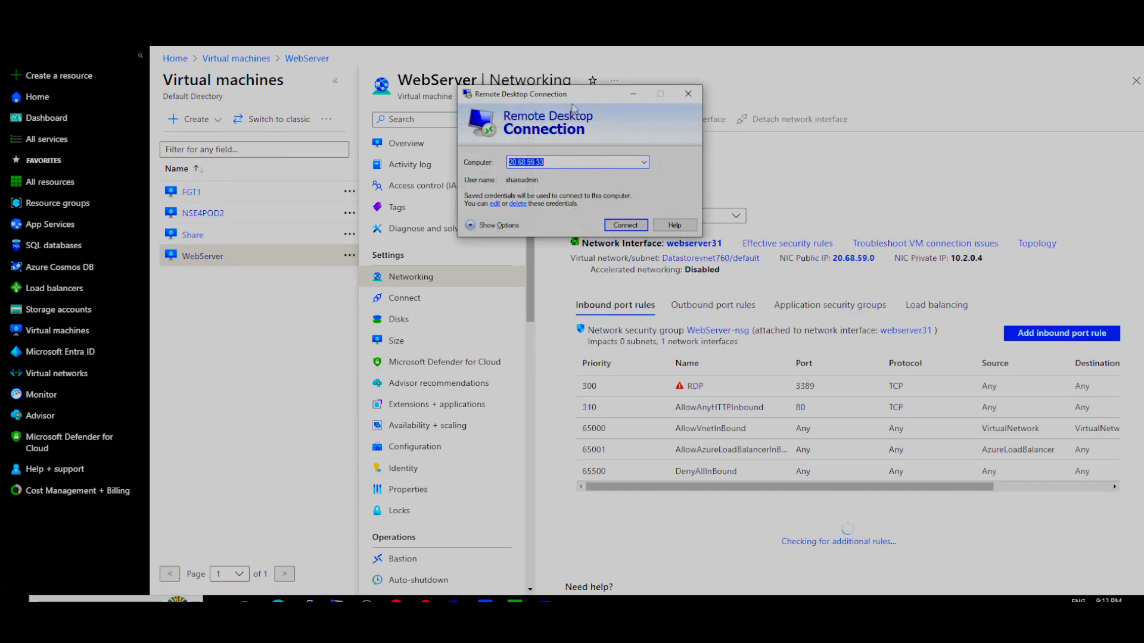
drag(573, 95, 430, 438)
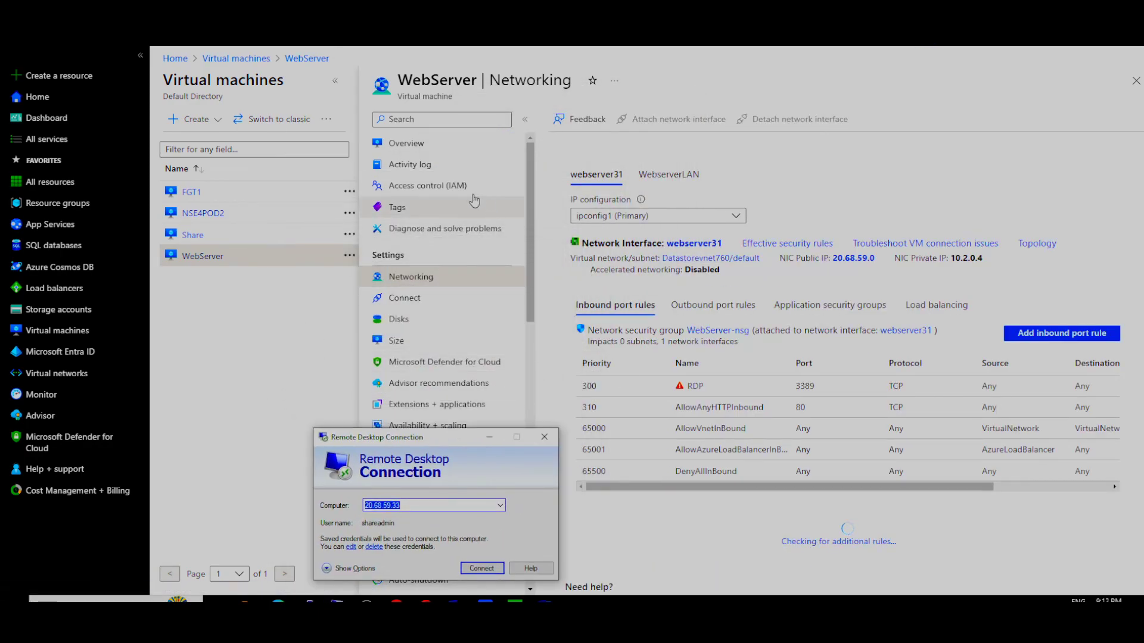
click(400, 149)
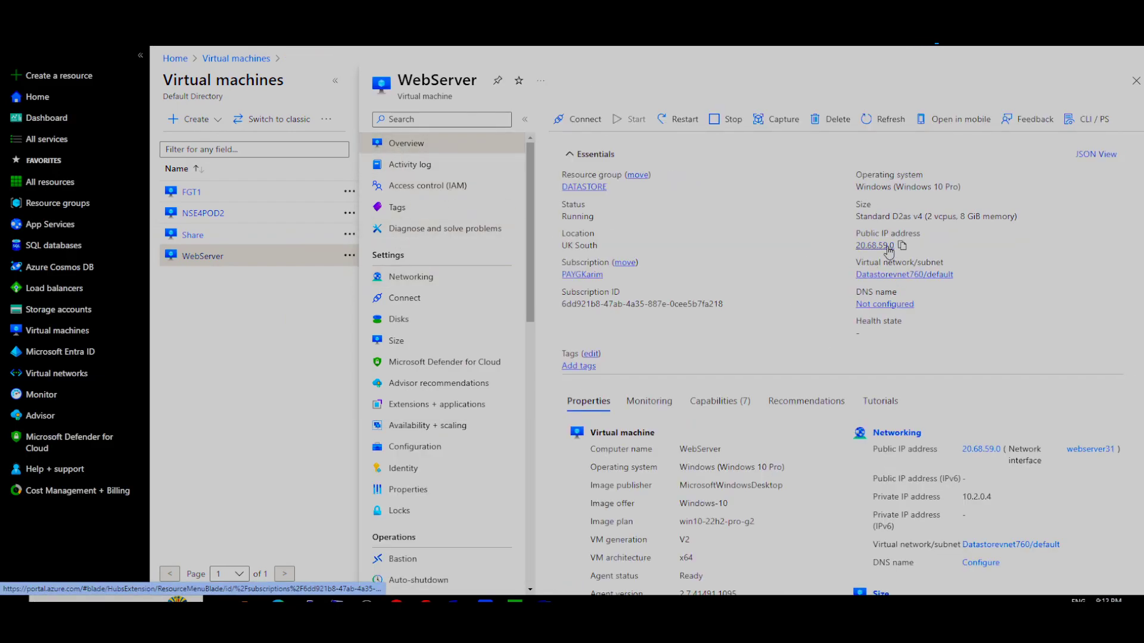
click(901, 246)
Step: Replace the Remote Desktop Connection target with the copied address 20.68.59.0 and connect to WebServer
click(337, 605)
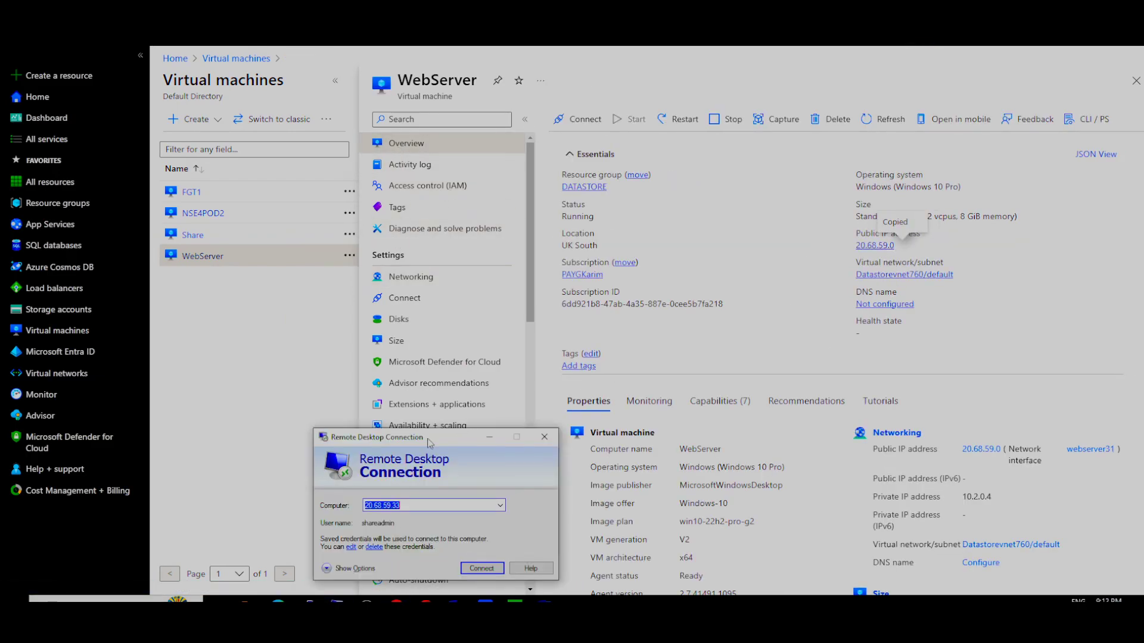
drag(427, 438, 443, 266)
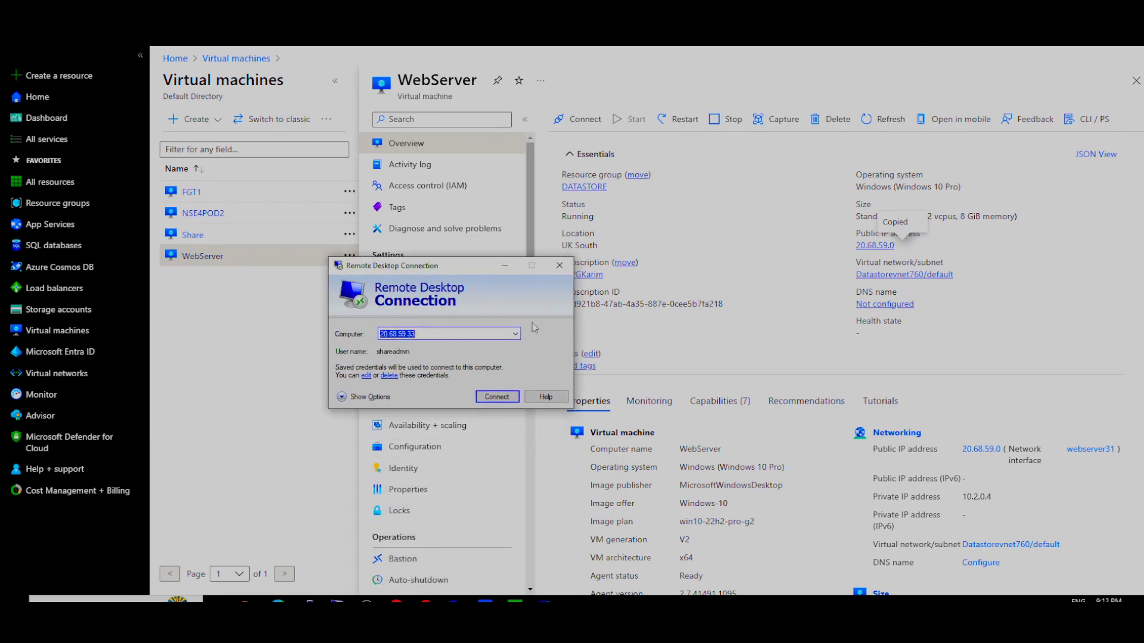
right_click(478, 334)
click(524, 387)
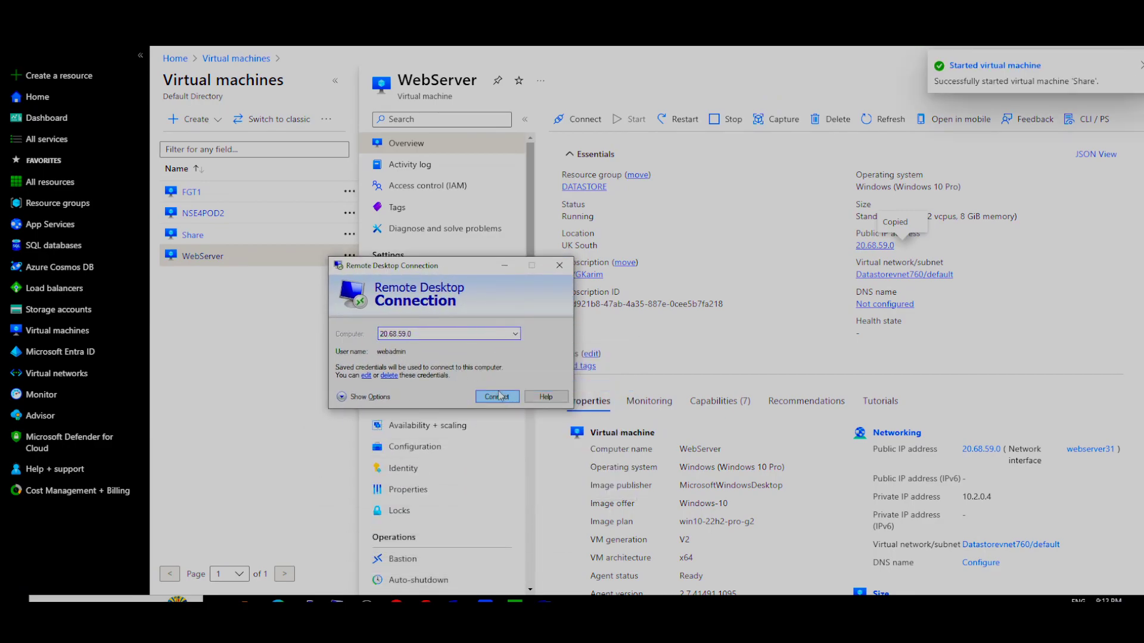
click(496, 397)
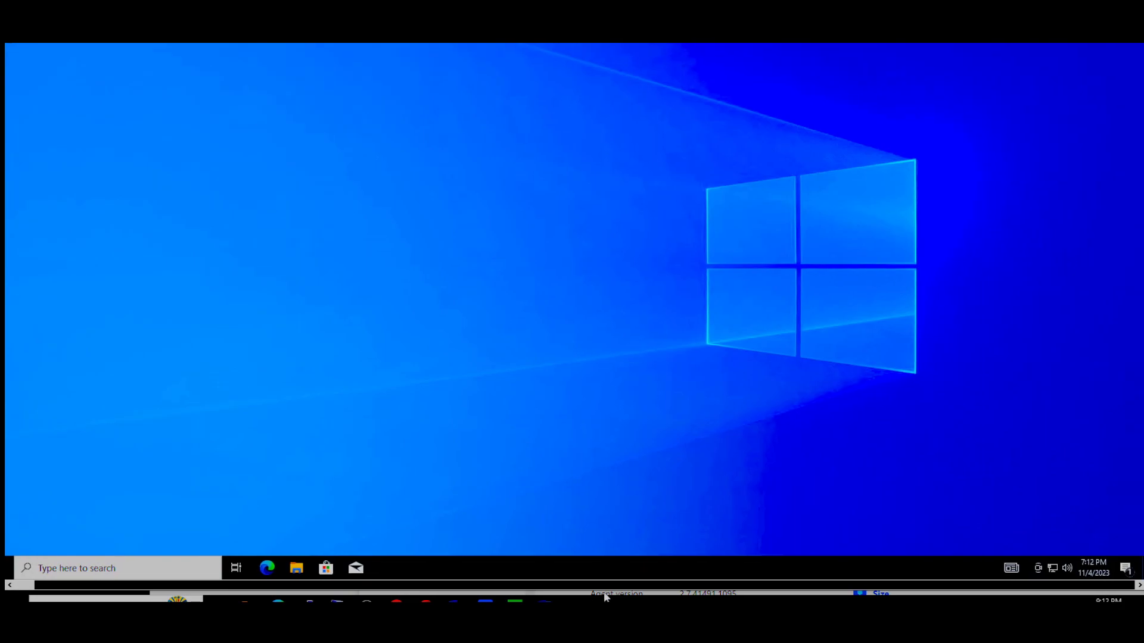
Step: Open the network adapter list on WebServer and rename the Ethernet adapter to Internet
right_click(1052, 569)
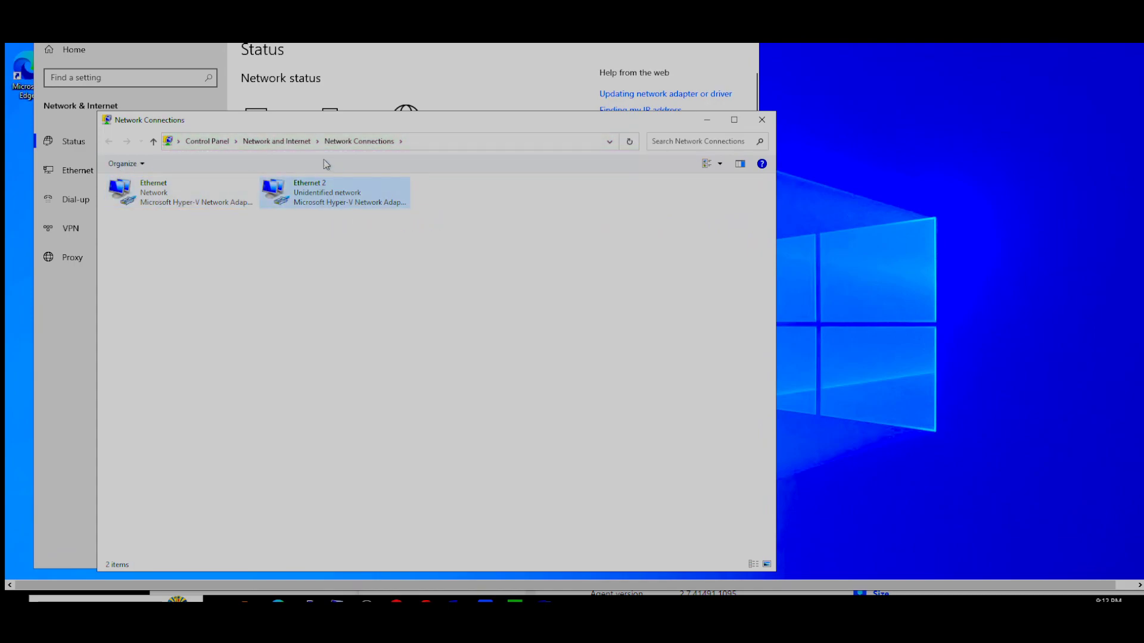
click(169, 202)
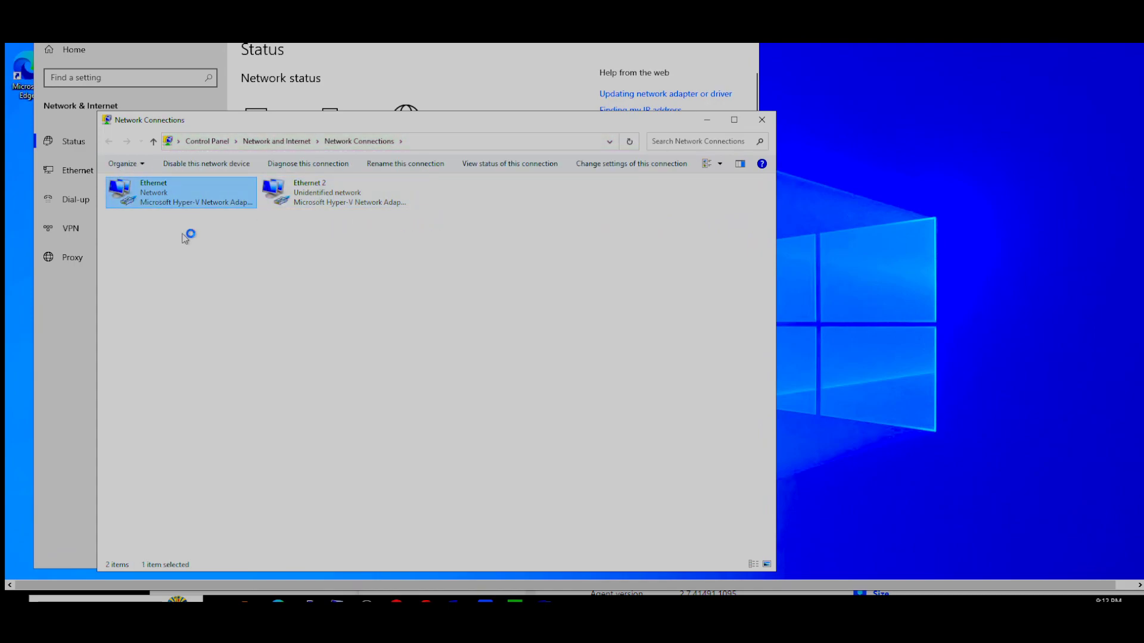
right_click(153, 186)
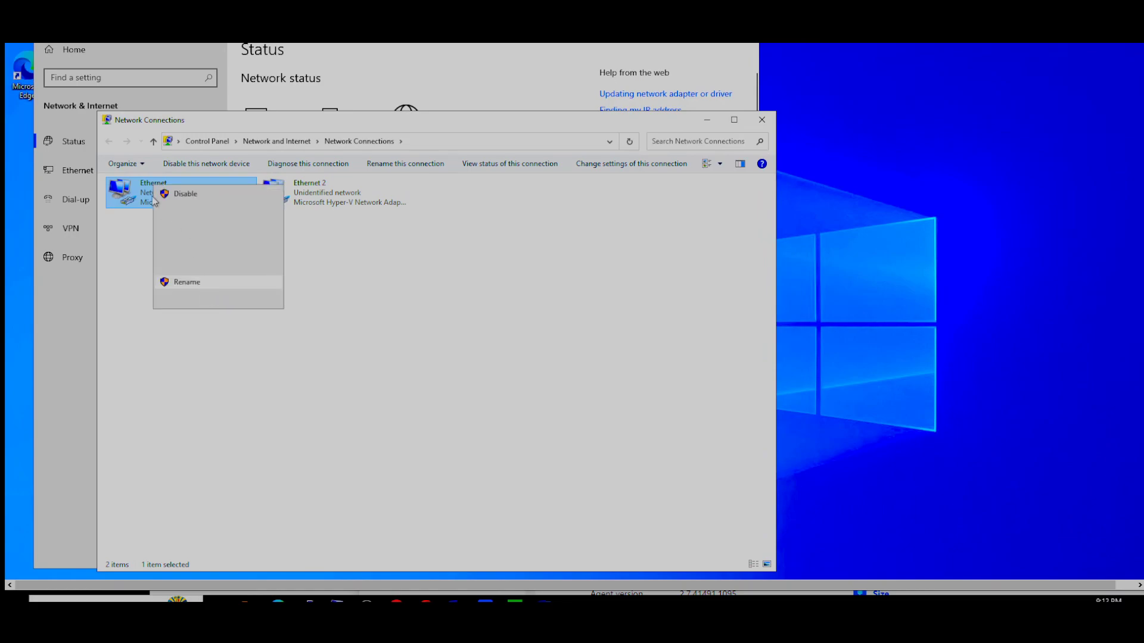
click(190, 288)
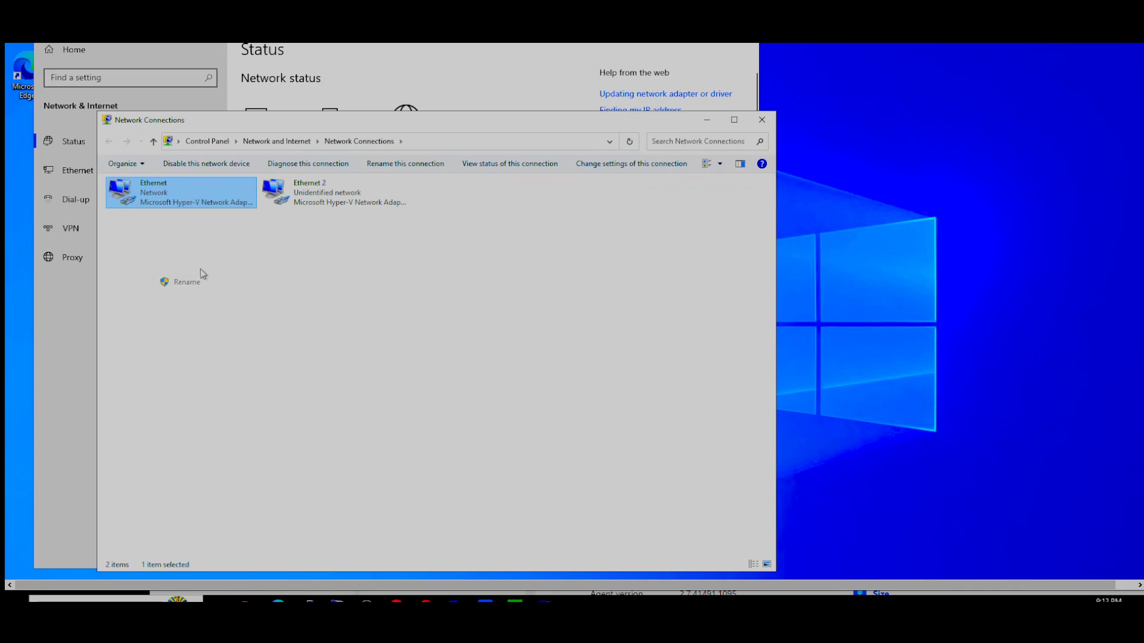
key(BackSpace)
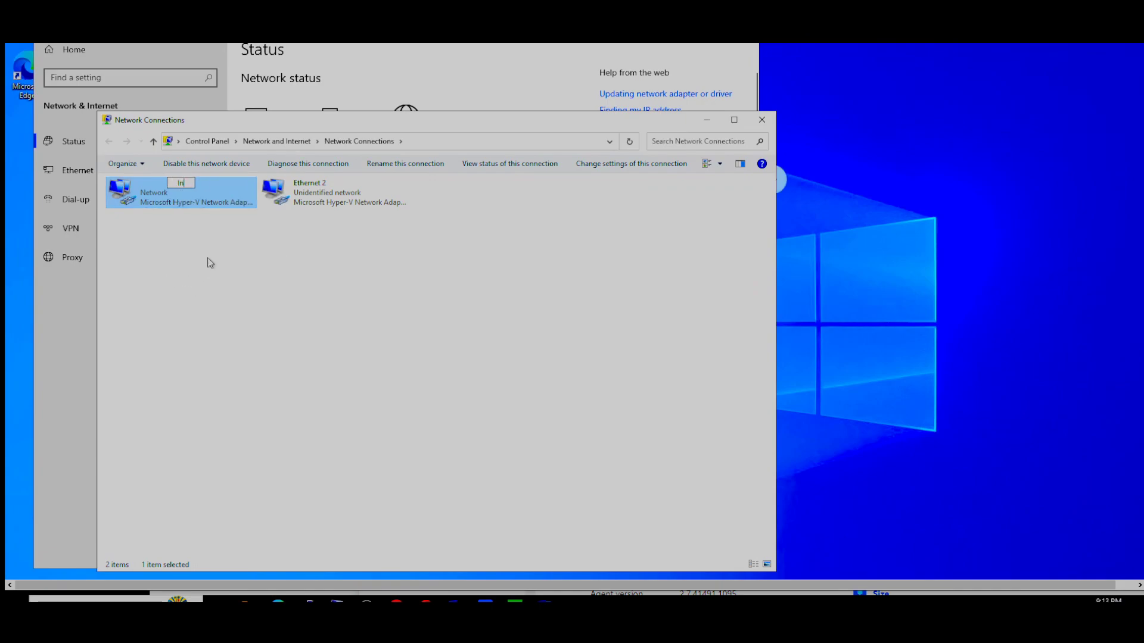
text(Internet)
key(Return)
Step: Rename the Ethernet 2 adapter to Behind Fortigate
click(322, 194)
key(F2)
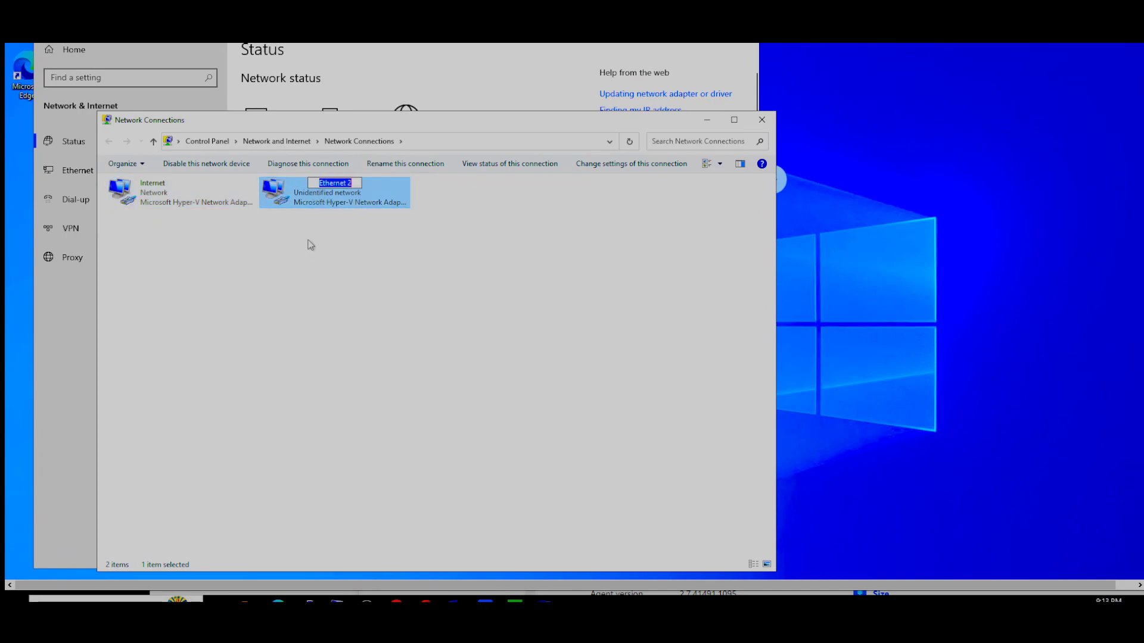
text(Behind)
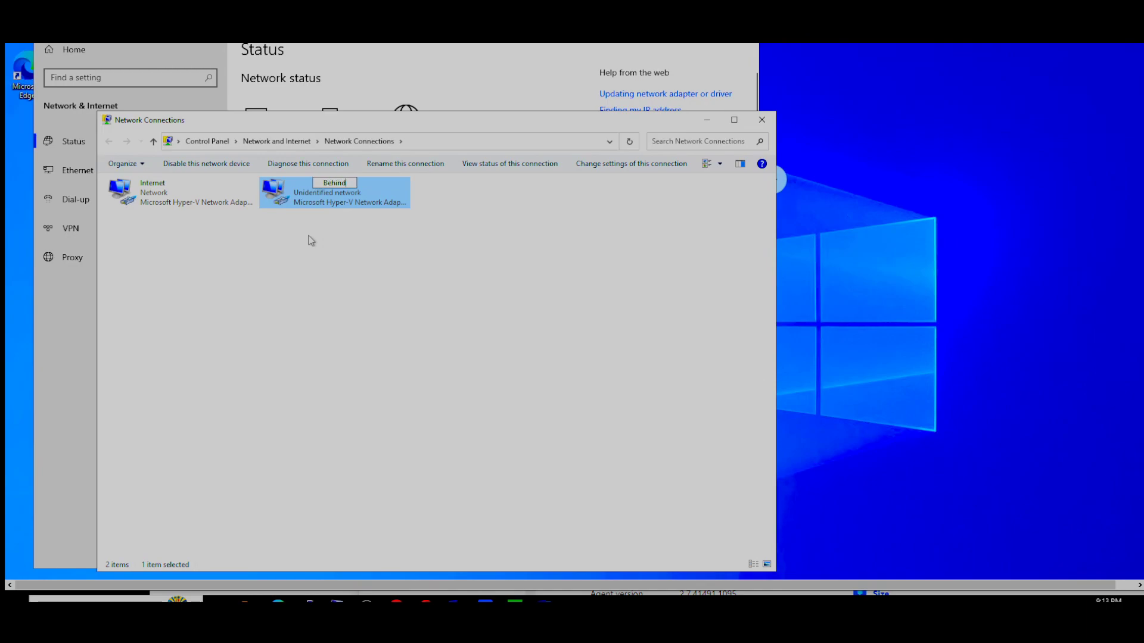
text( Fortigate)
key(Return)
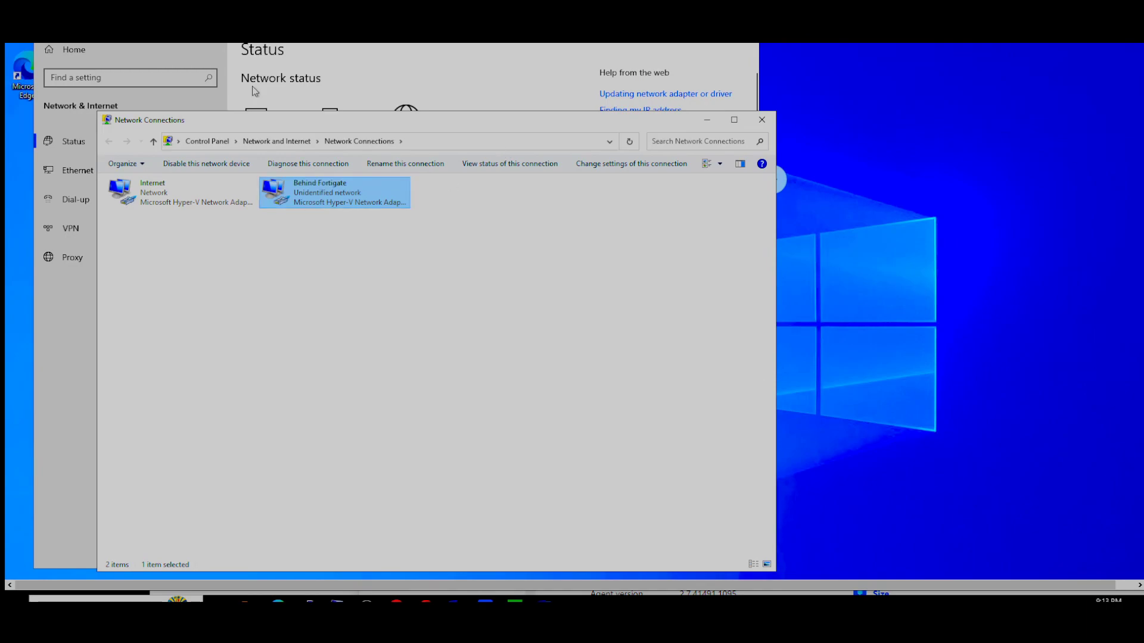
Step: Inspect the Behind Fortigate adapter's connection details for its IPv4 address and default gateway, and close its status dialogs
key(Return)
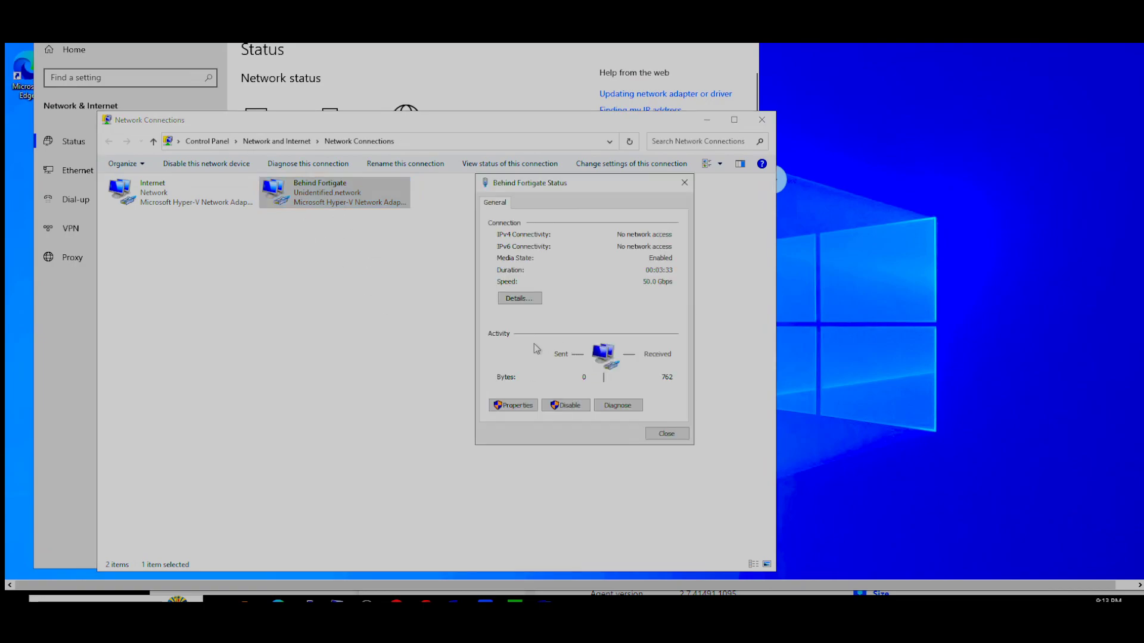
click(518, 298)
click(585, 291)
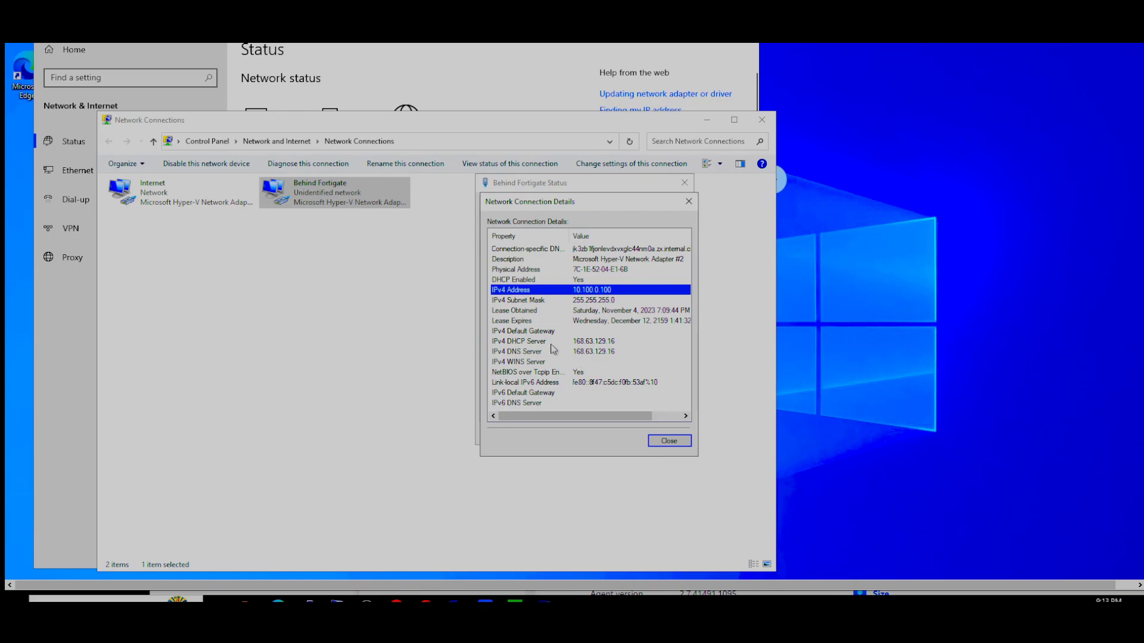
click(579, 331)
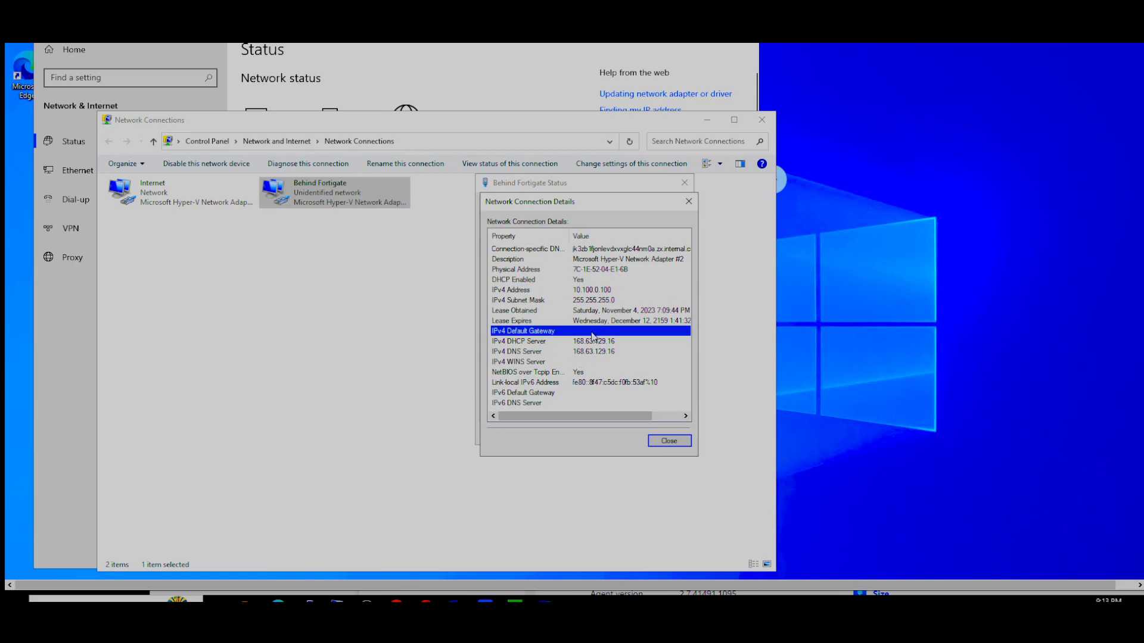
click(644, 444)
click(670, 434)
Step: Move the Network Connections window aside and close the Settings window behind it
click(308, 306)
drag(294, 116, 506, 74)
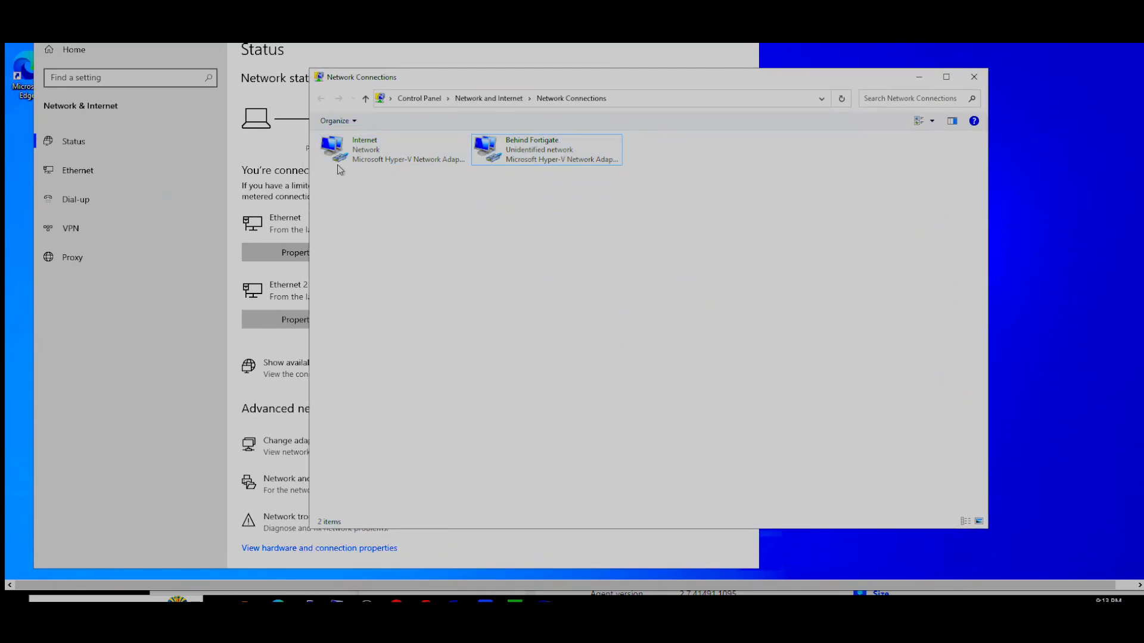
click(743, 25)
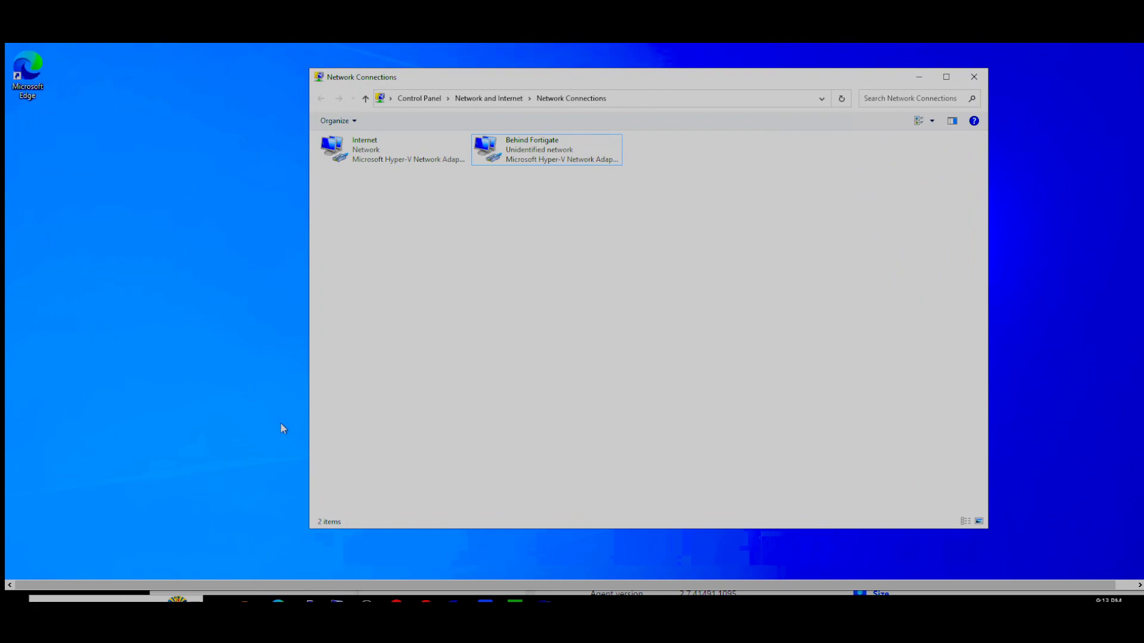
Step: Leave the remote desktop for the FortiGate web login page and sign in as fortigate with the account password
drag(767, 86, 662, 82)
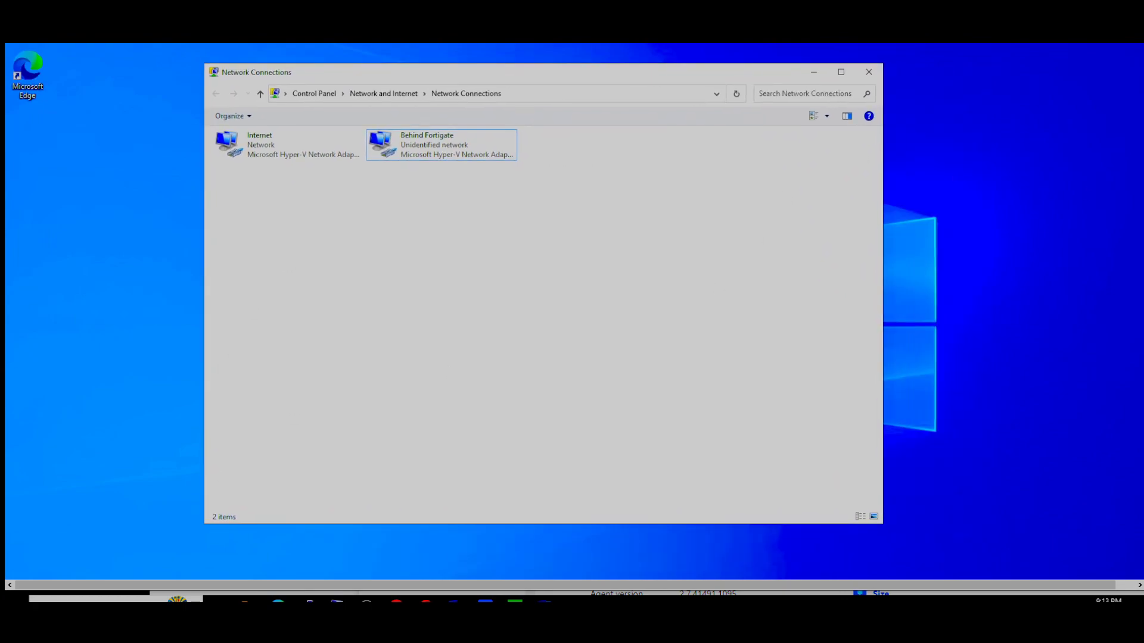
scroll(575, 311, down, 2)
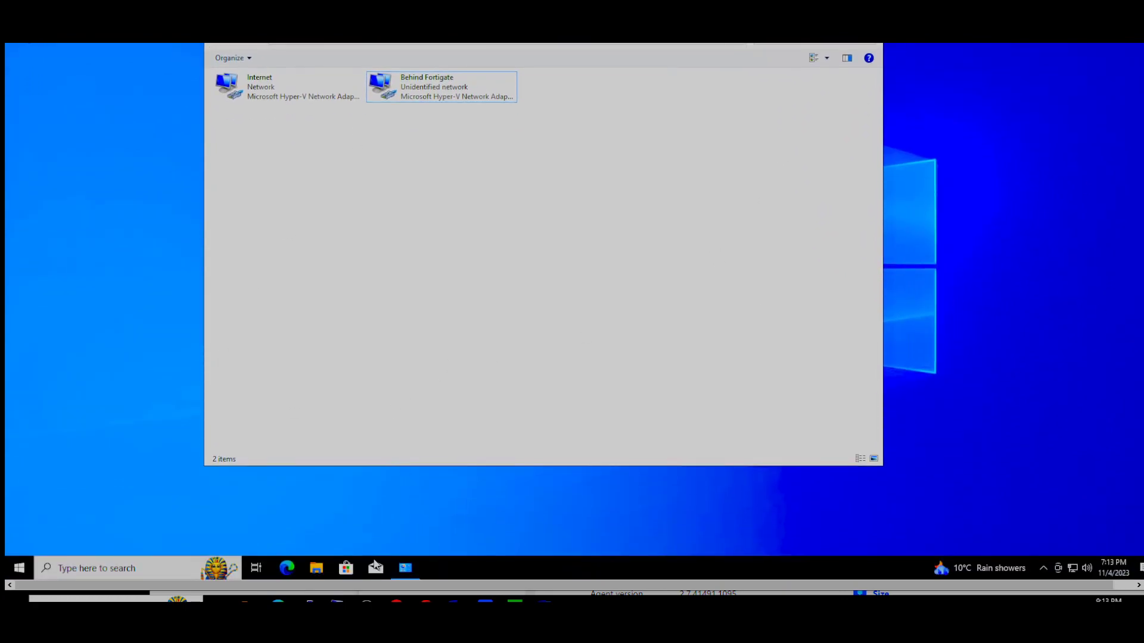
click(397, 600)
click(623, 588)
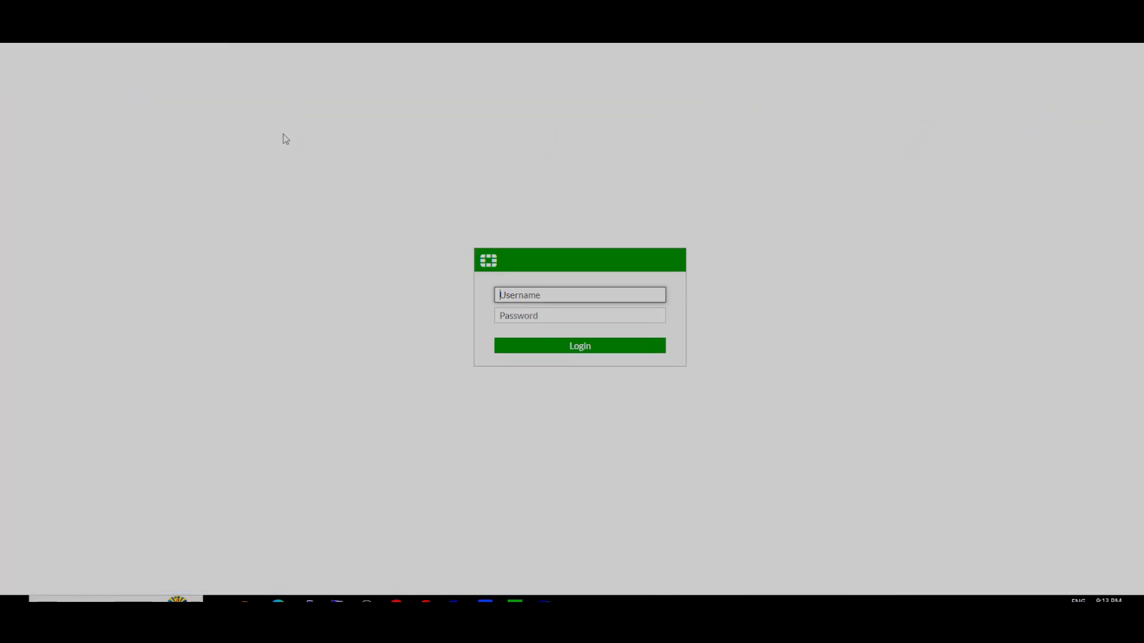
text(fortigate)
key(Tab)
text(•)
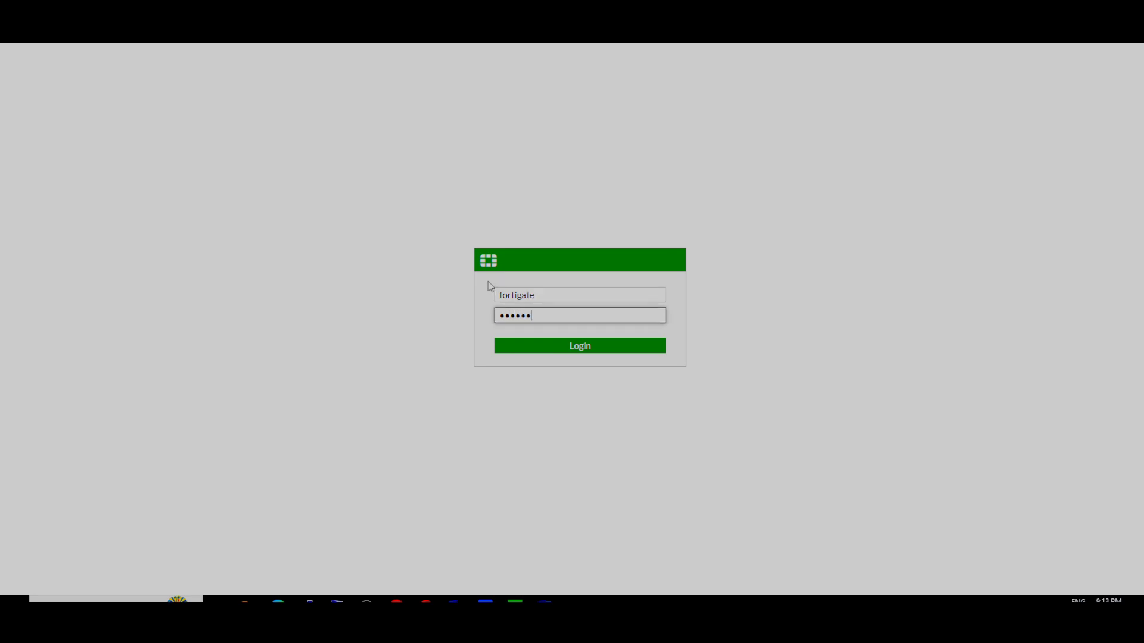
key(Return)
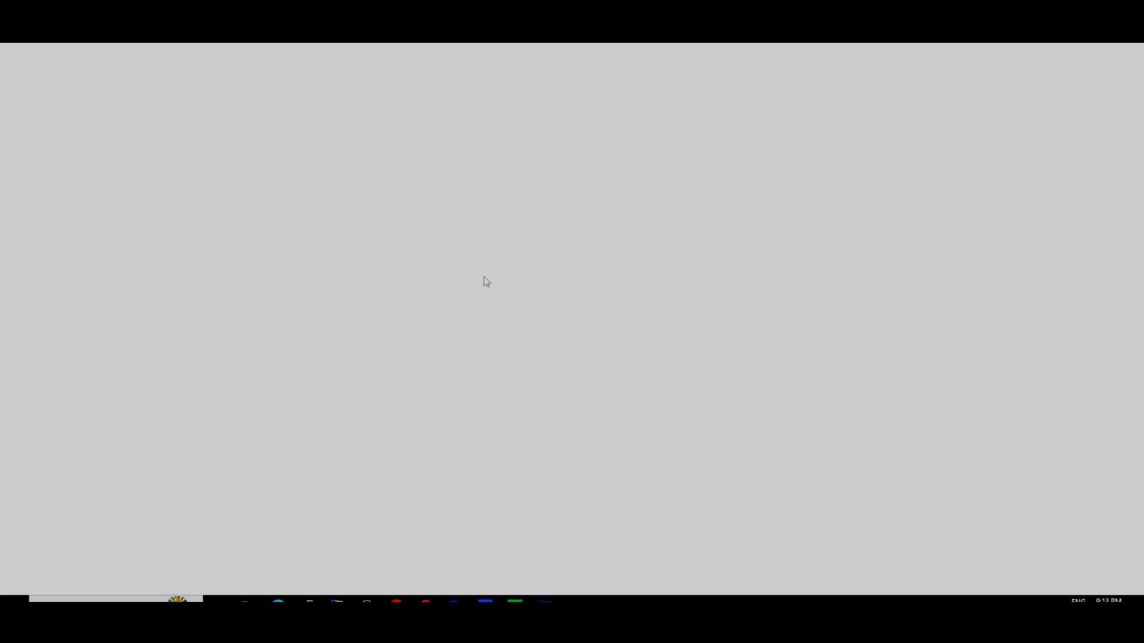
click(618, 369)
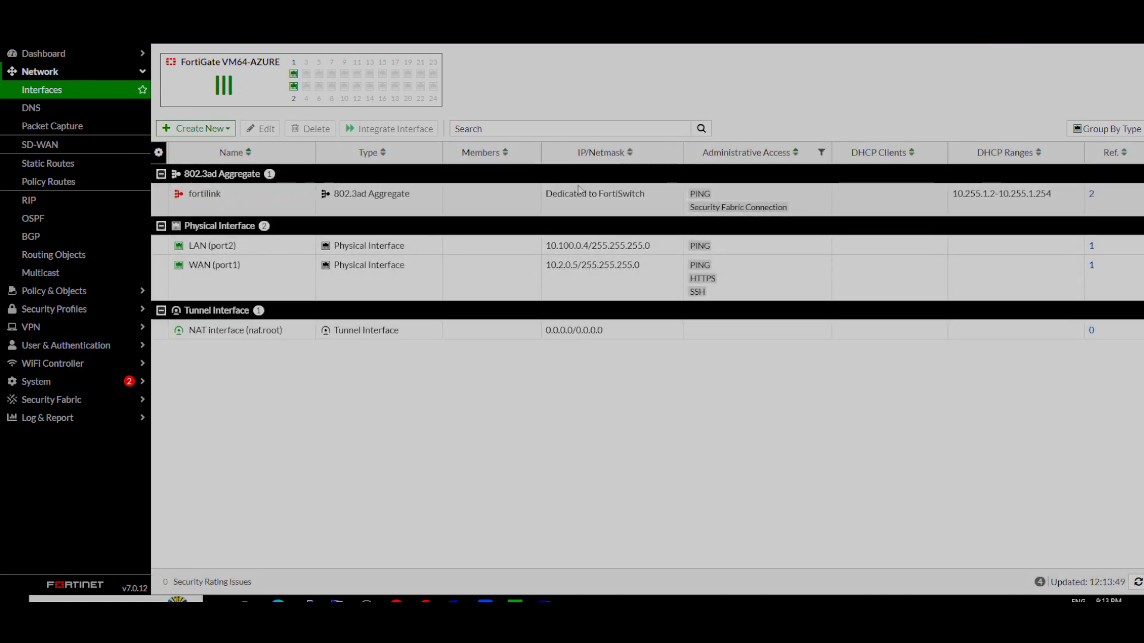
Step: Open the FortiGate CLI console and try to run the command execute 10.100.0.100
click(991, 32)
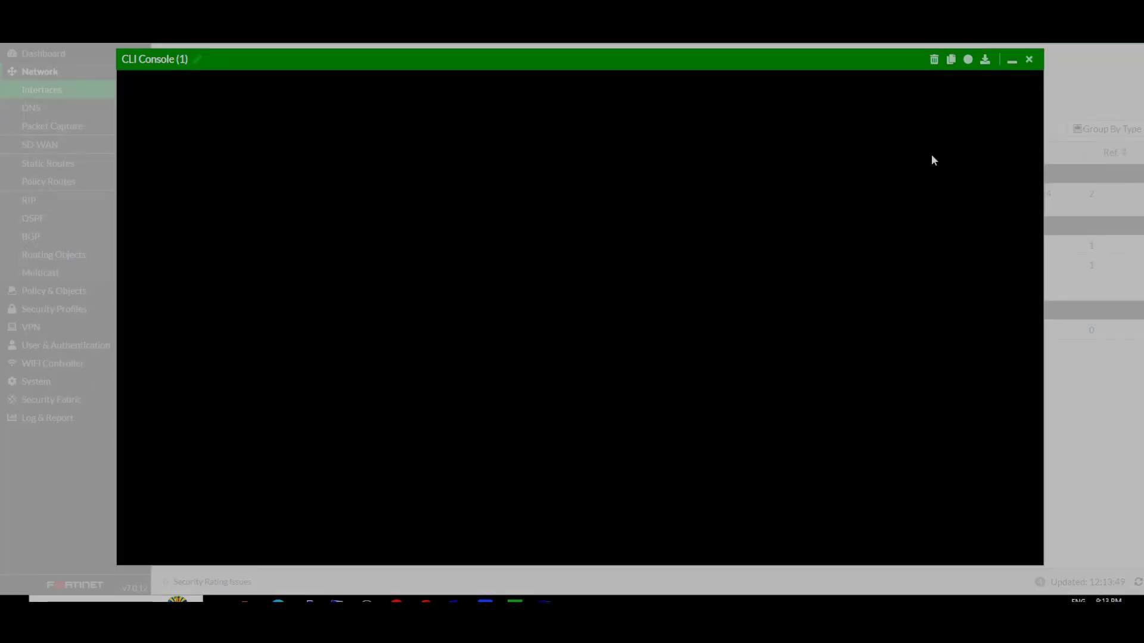
text(execute )
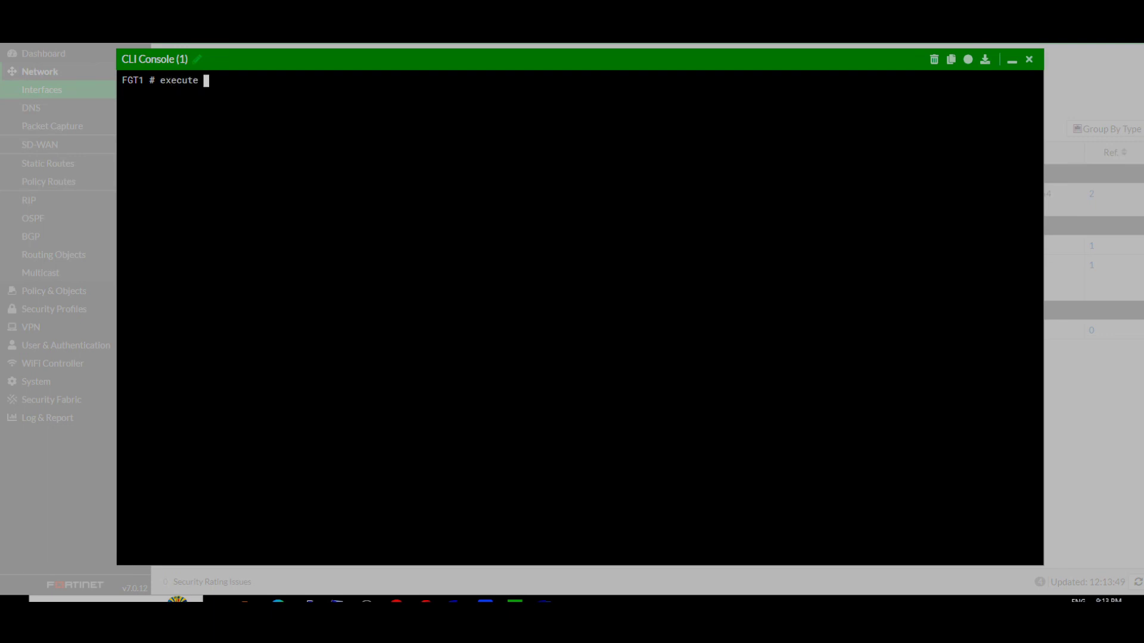
text(10.100.0.100)
key(Return)
Step: Ping 10.100.0.100 from the FortiGate console with the execute ping command
text(EXEC)
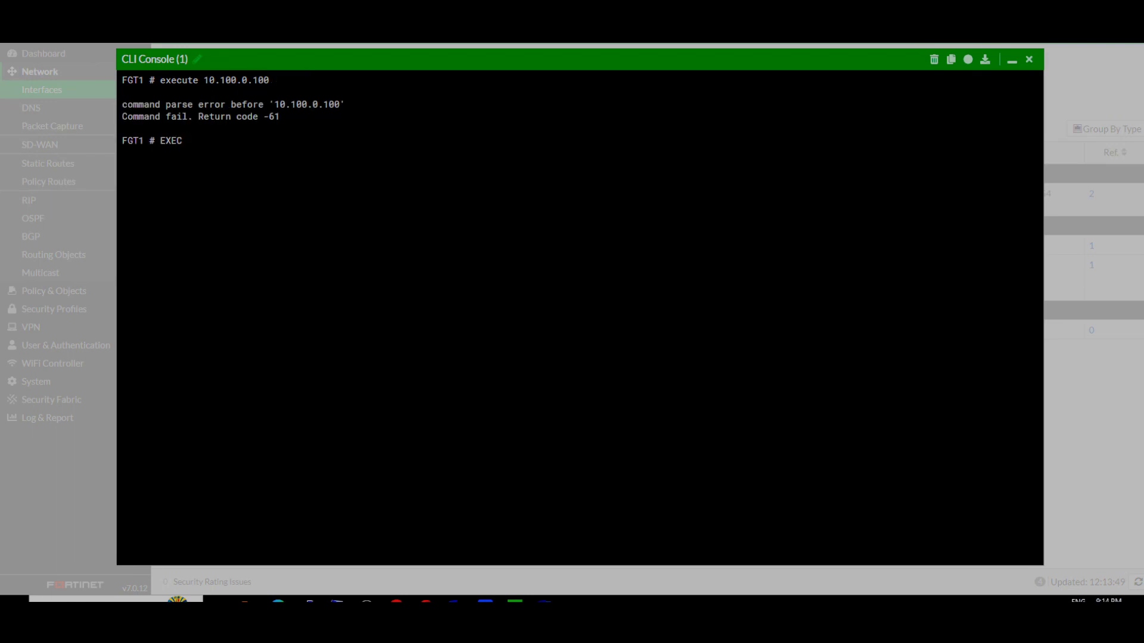
key(BackSpace)
key(BackSpace)
key(BackSpace)
key(BackSpace)
text(execute ping 100.)
key(BackSpace)
key(BackSpace)
text(.100.0.100)
key(Return)
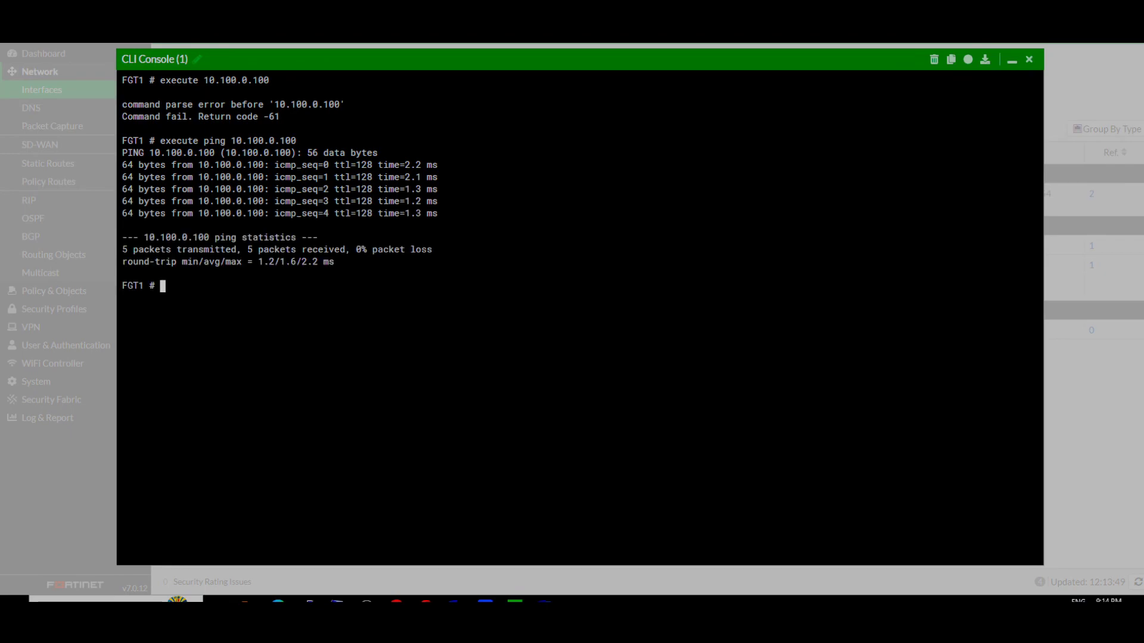
Step: Ping 10.100.0.200 from the FortiGate console and close the console
key(Up)
key(BackSpace)
key(BackSpace)
key(BackSpace)
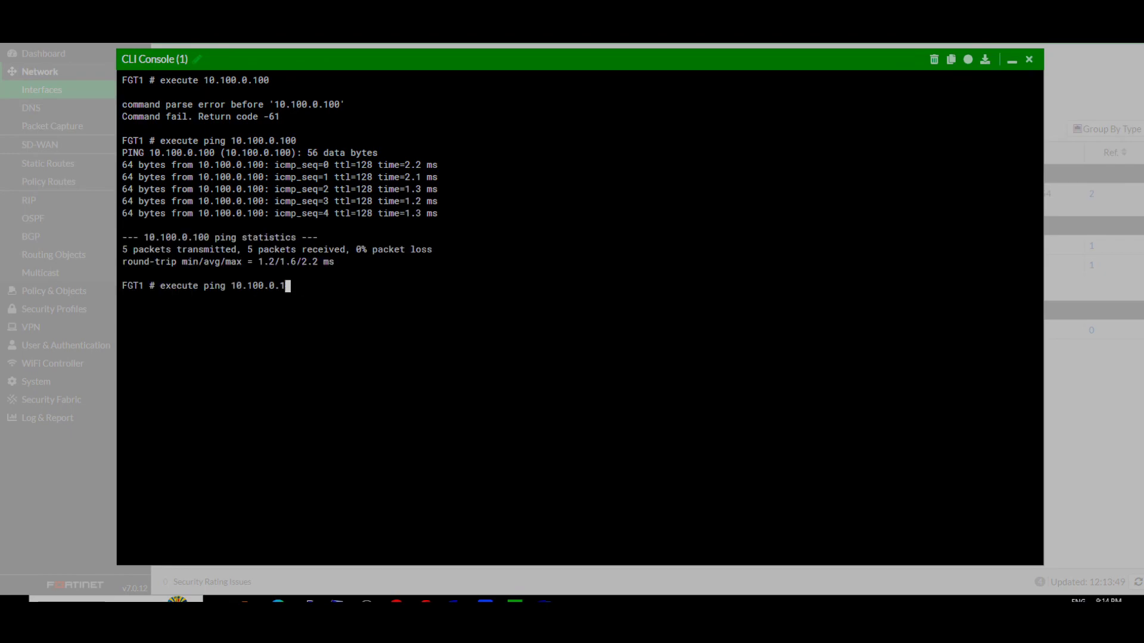
text(200)
key(Return)
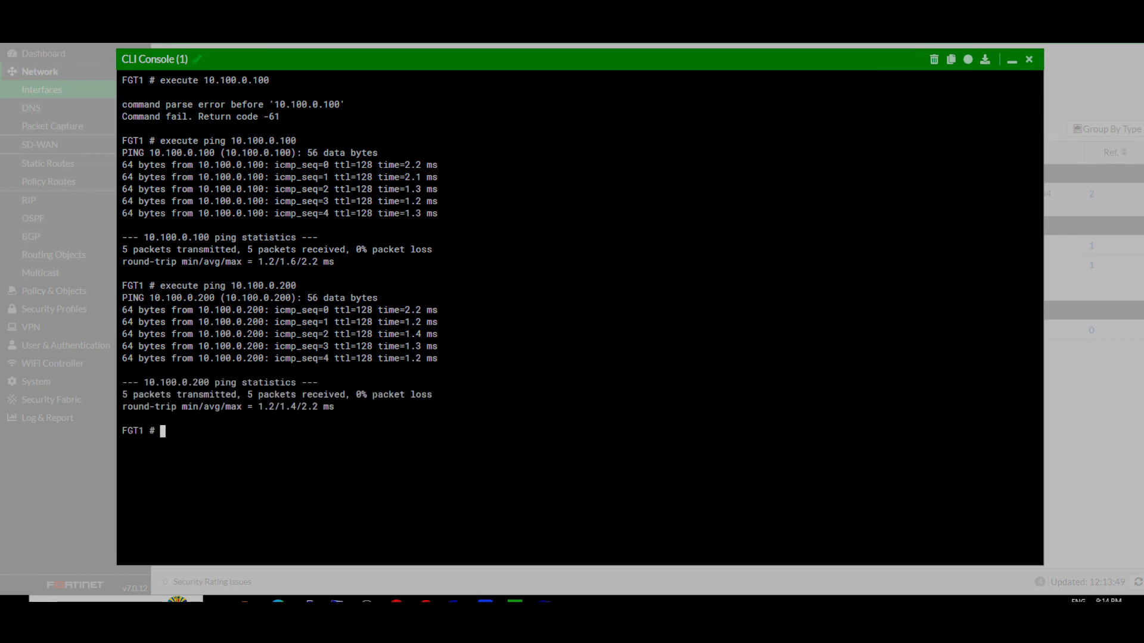
click(1030, 62)
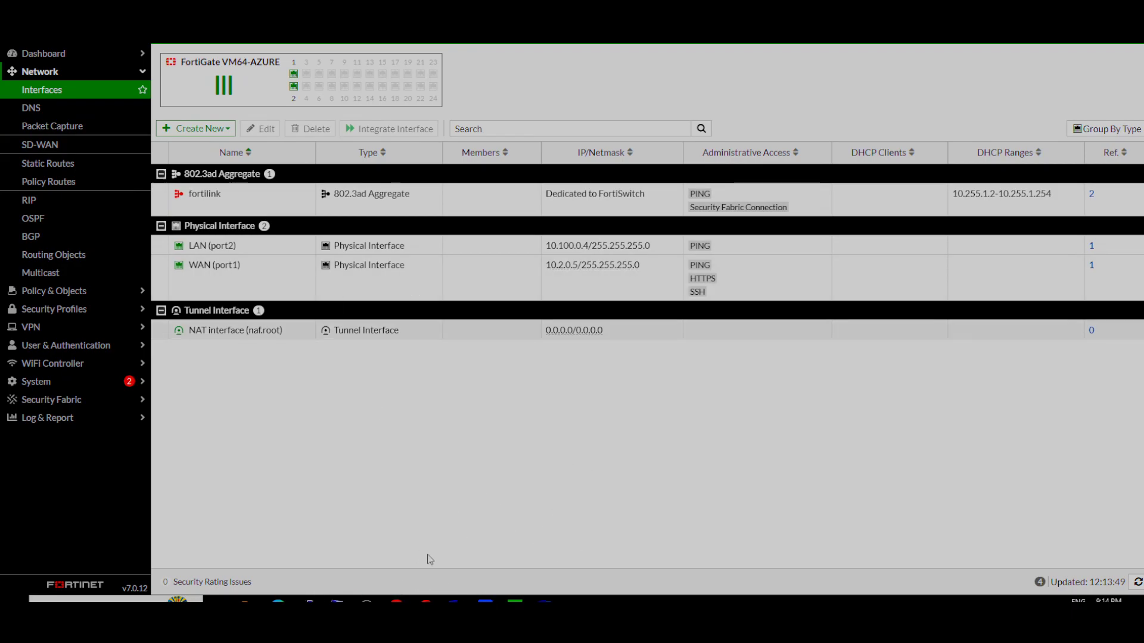
Step: Return to the remote desktop, dismiss the Windows Security firewall notification and minimize the Network Connections window
click(338, 604)
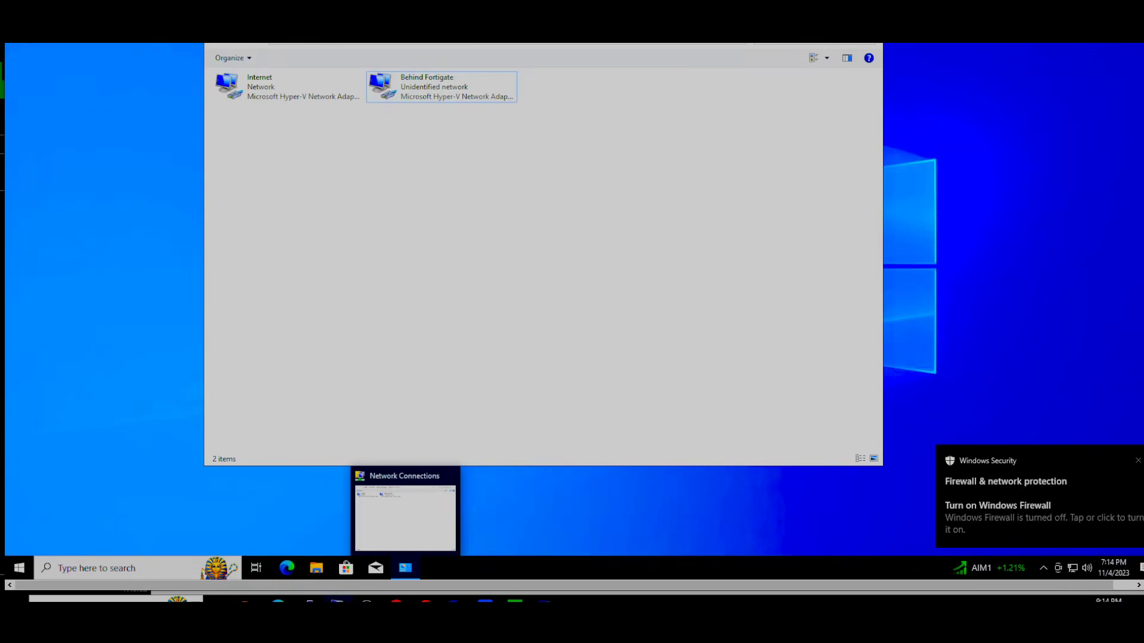
click(1138, 461)
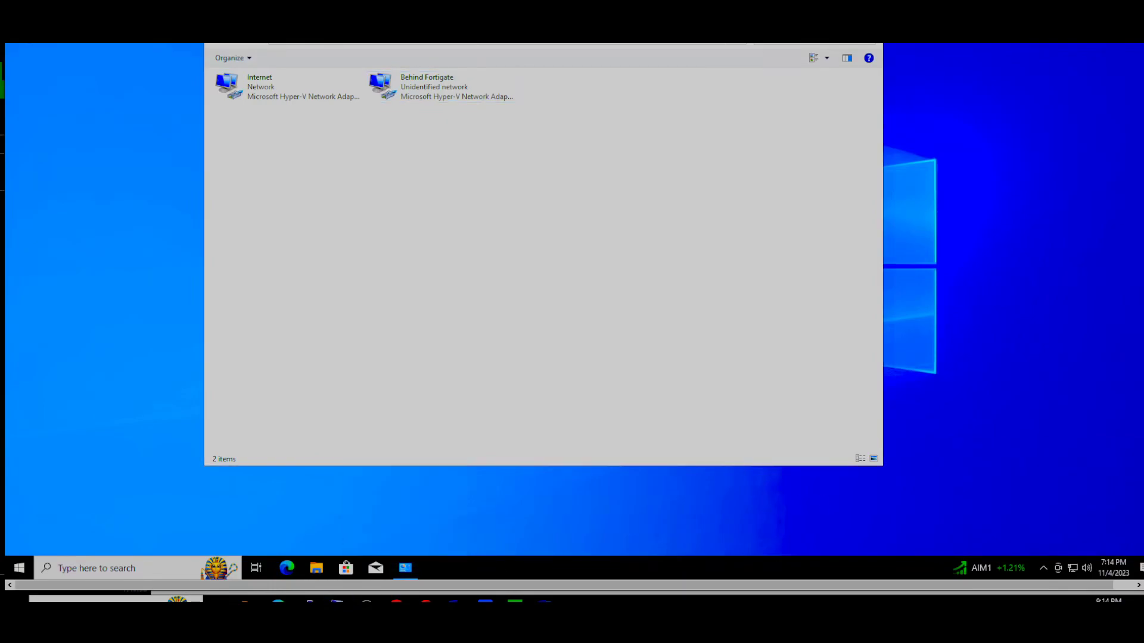
click(816, 76)
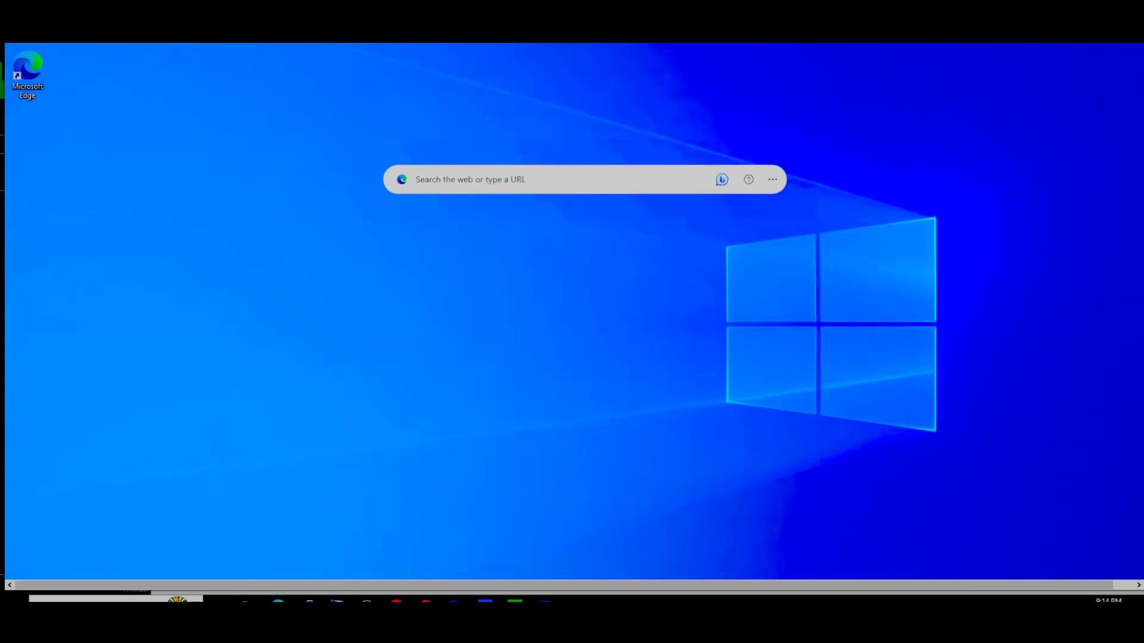
Step: Leave the remote desktop and bring up the network diagram in Visual Paradigm Online
click(332, 599)
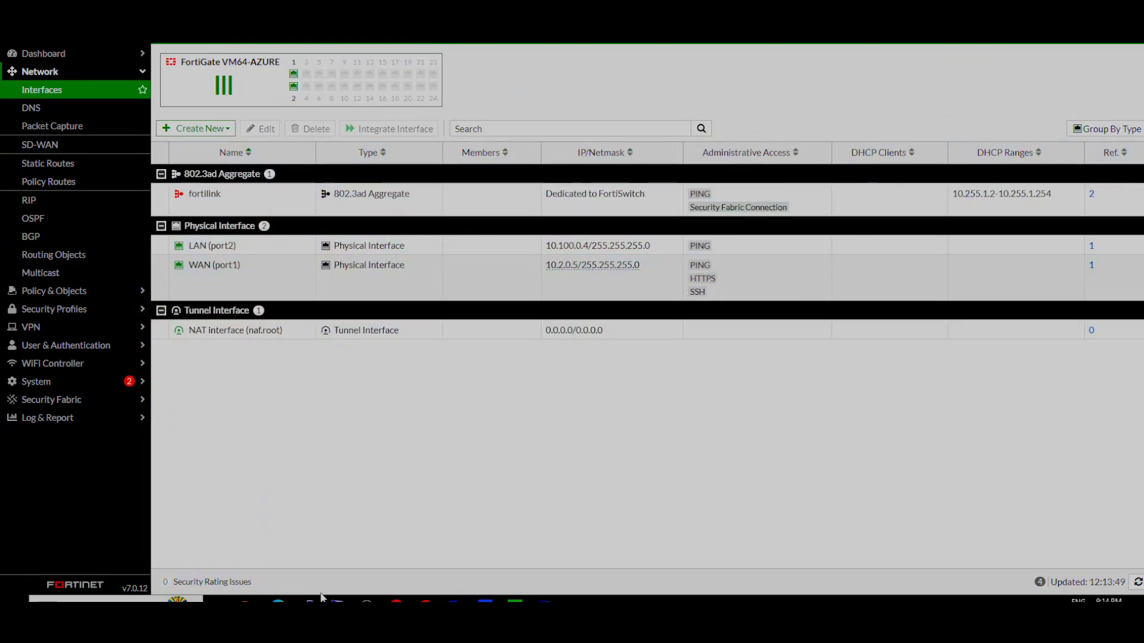
mouse_move(396, 601)
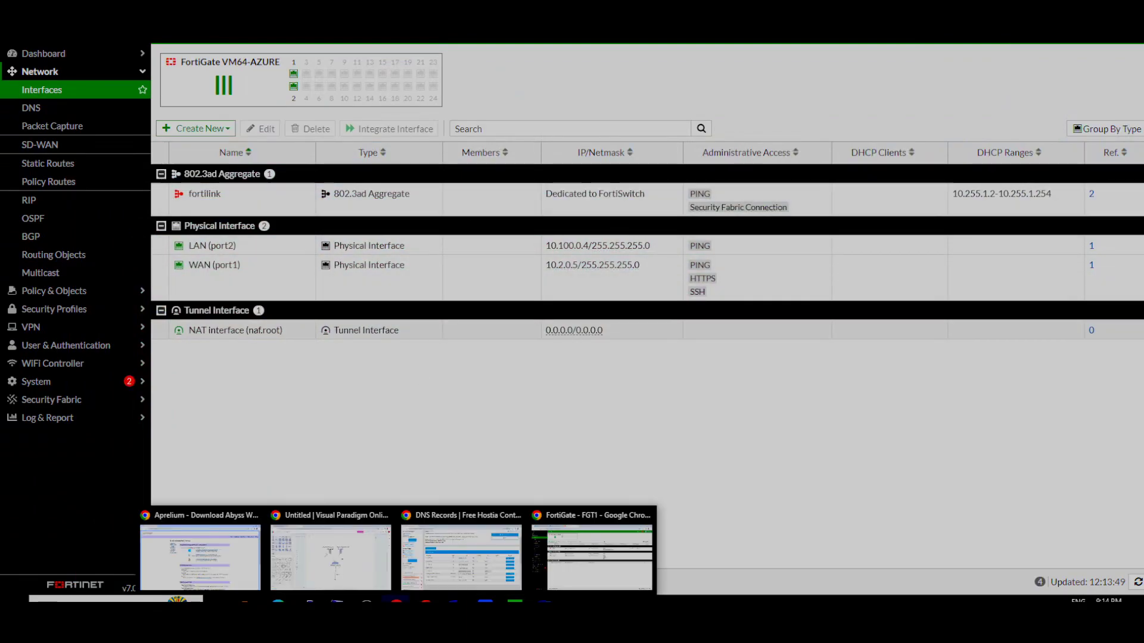
click(331, 557)
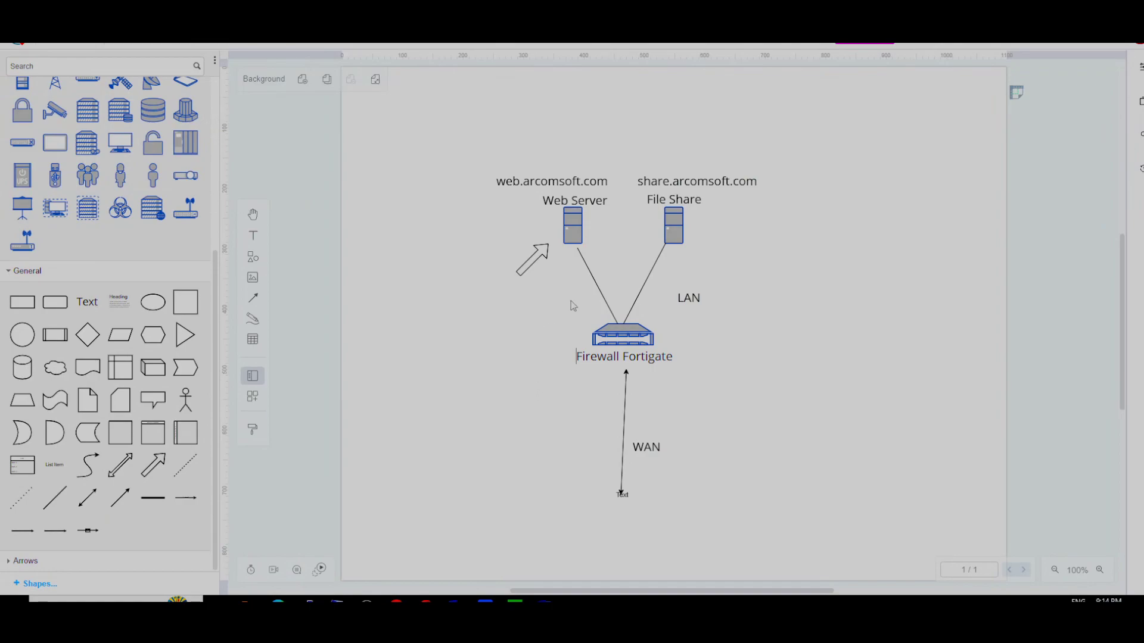